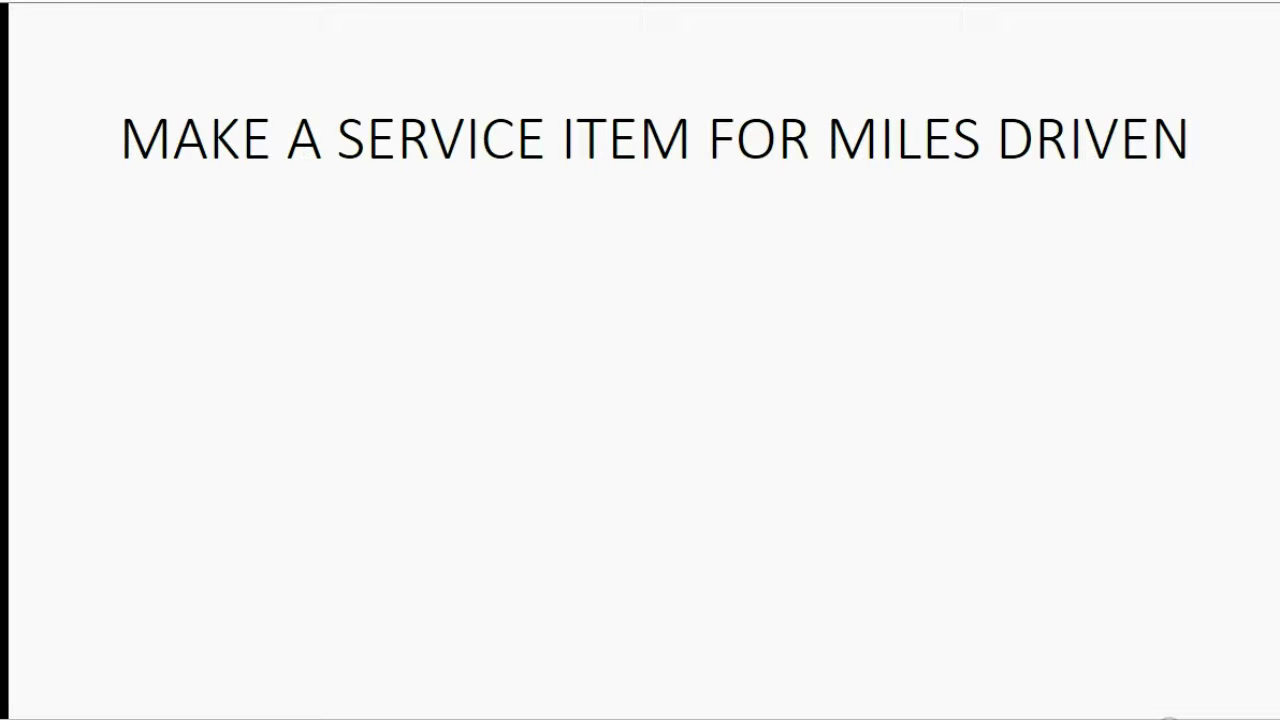
pyautogui.press('Right')
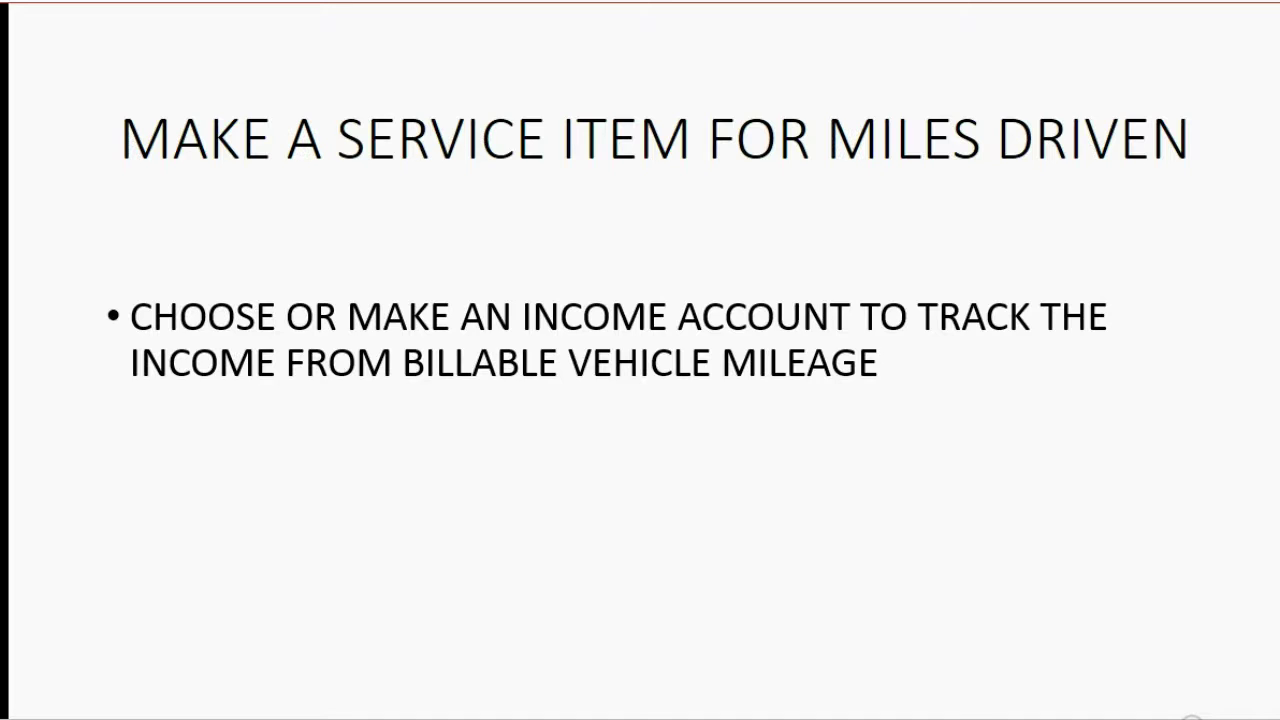
pyautogui.press('Right')
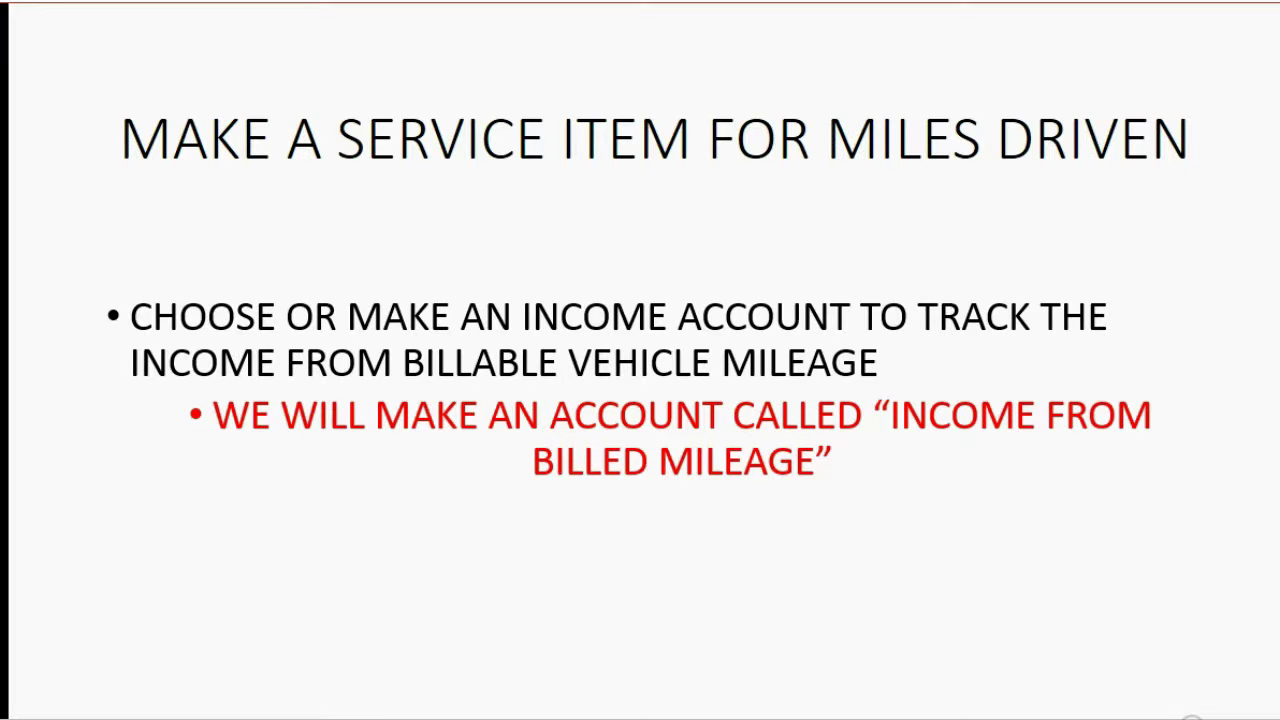
pyautogui.press('Right')
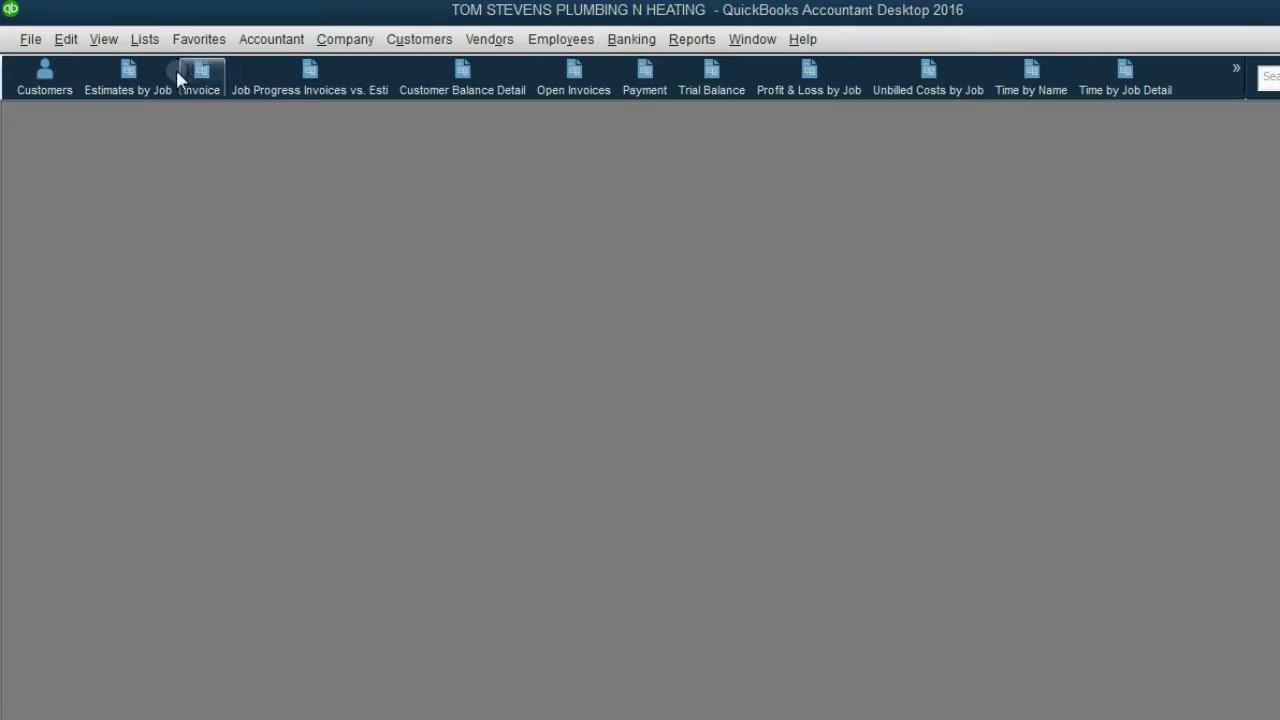
# Start a new Service item in the Item List and name it BILLABLE MILES DRIVEN
pyautogui.click(144, 39)
pyautogui.click(169, 87)
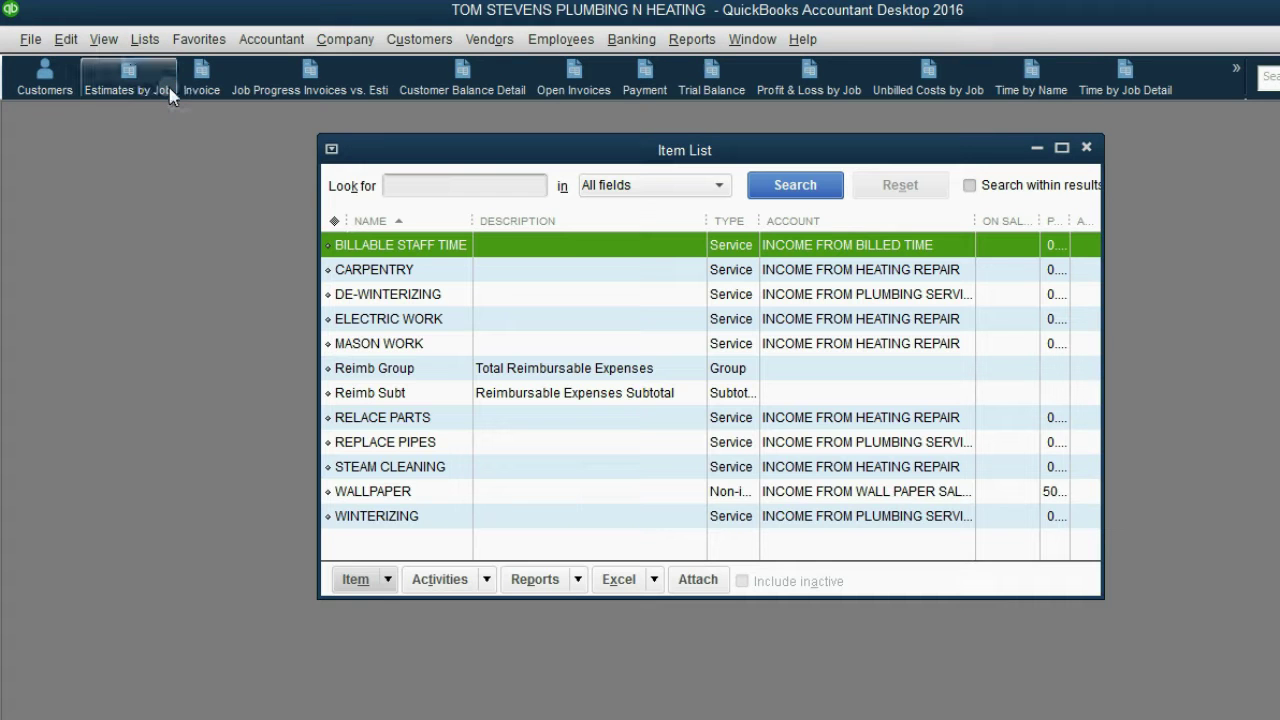
pyautogui.moveTo(363, 149); pyautogui.dragTo(252, 142)
pyautogui.click(245, 568)
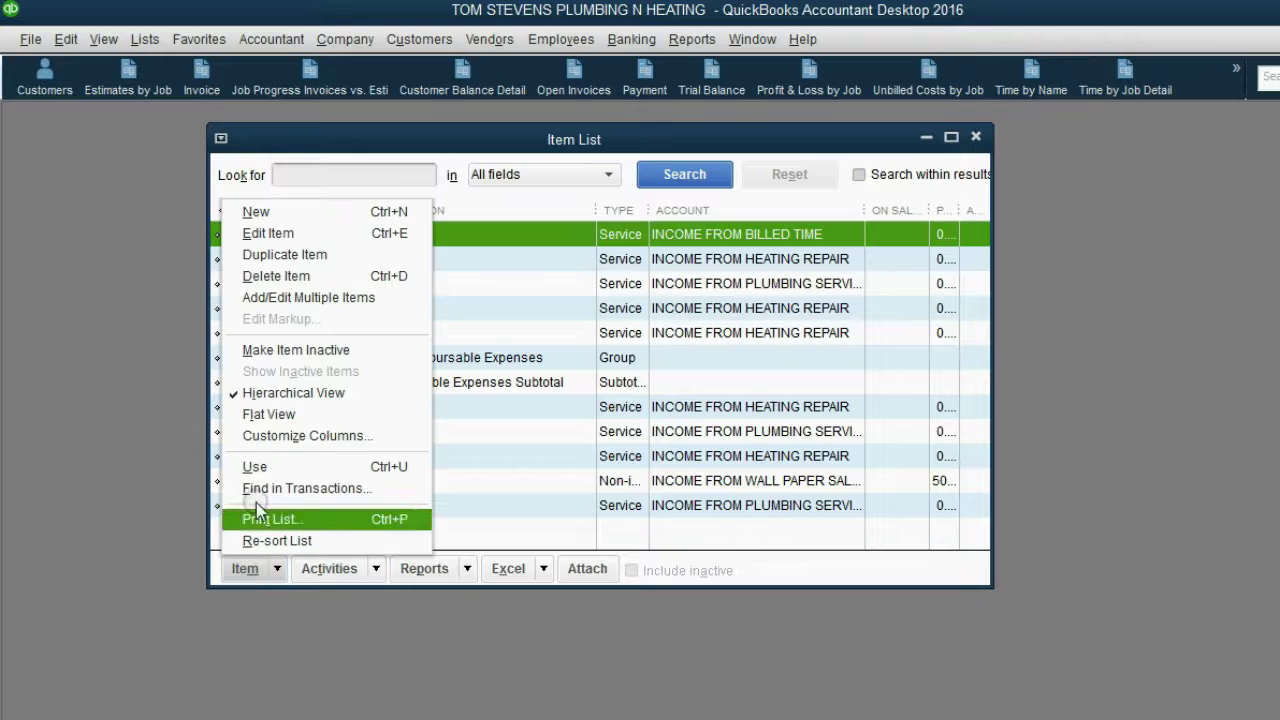
pyautogui.click(258, 211)
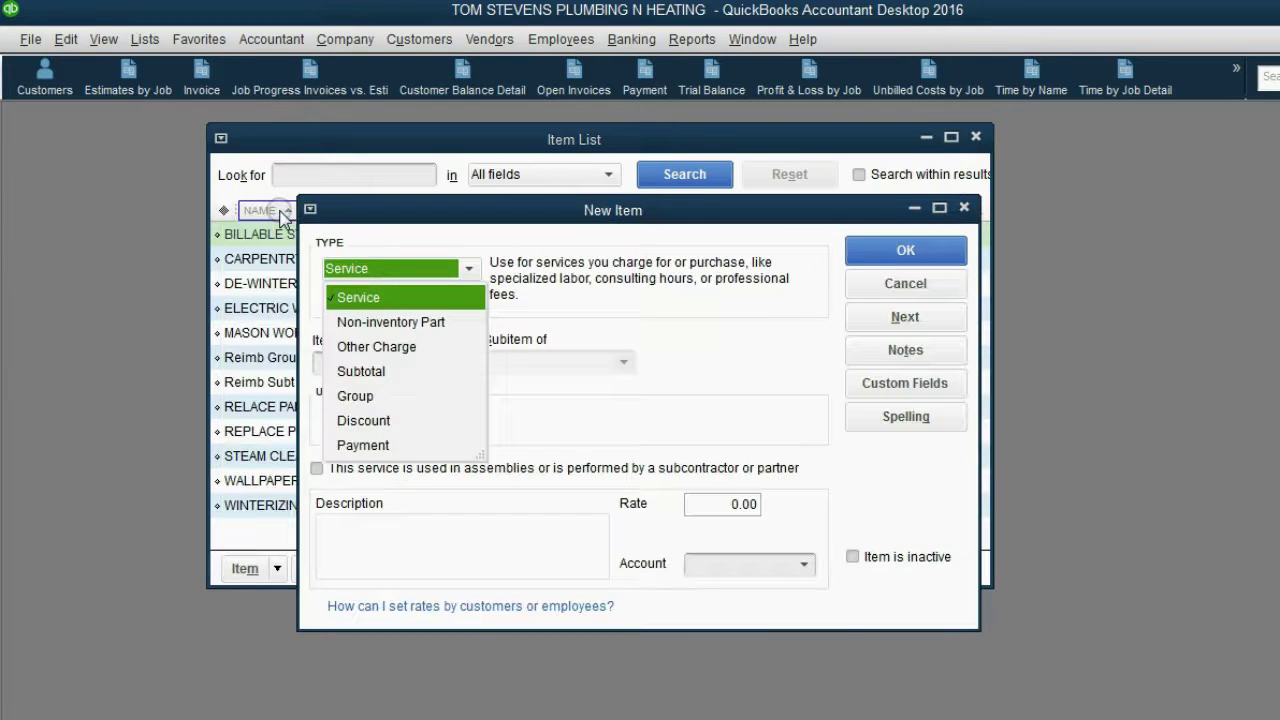
pyautogui.click(350, 299)
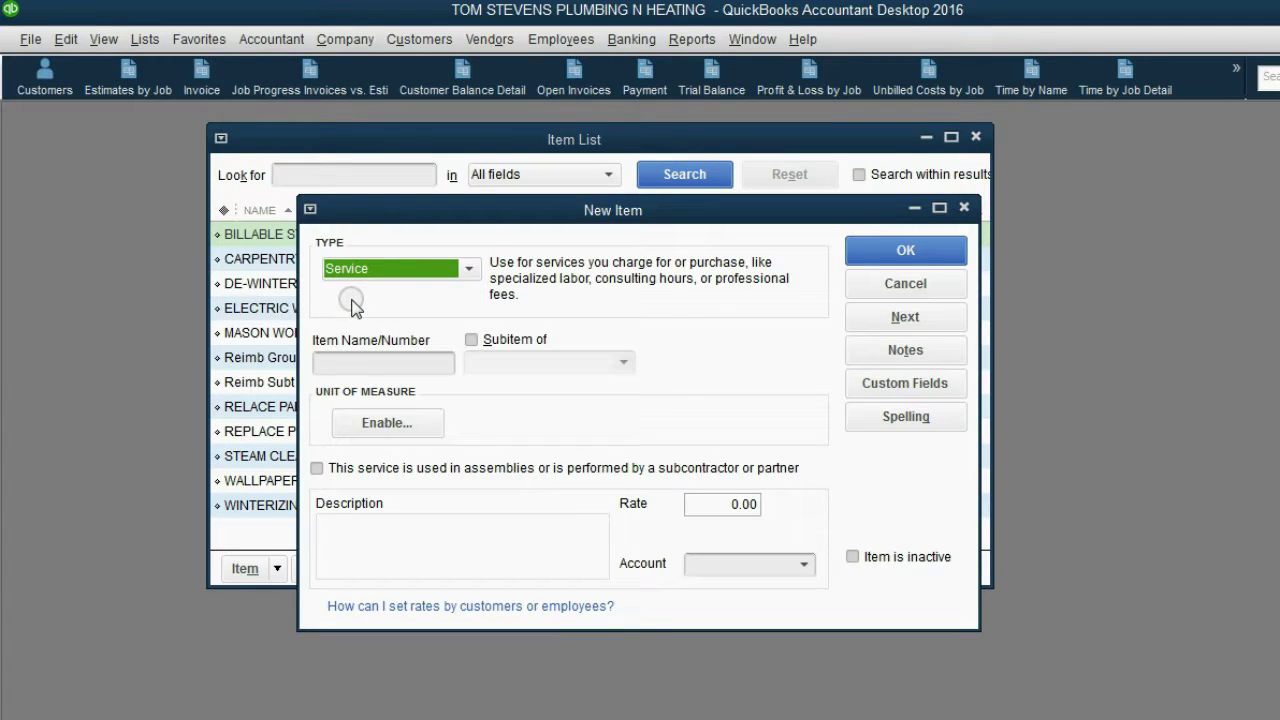
pyautogui.click(356, 338)
pyautogui.write('BILLAB')
pyautogui.write('LE MILES D')
pyautogui.write('RIVEN')
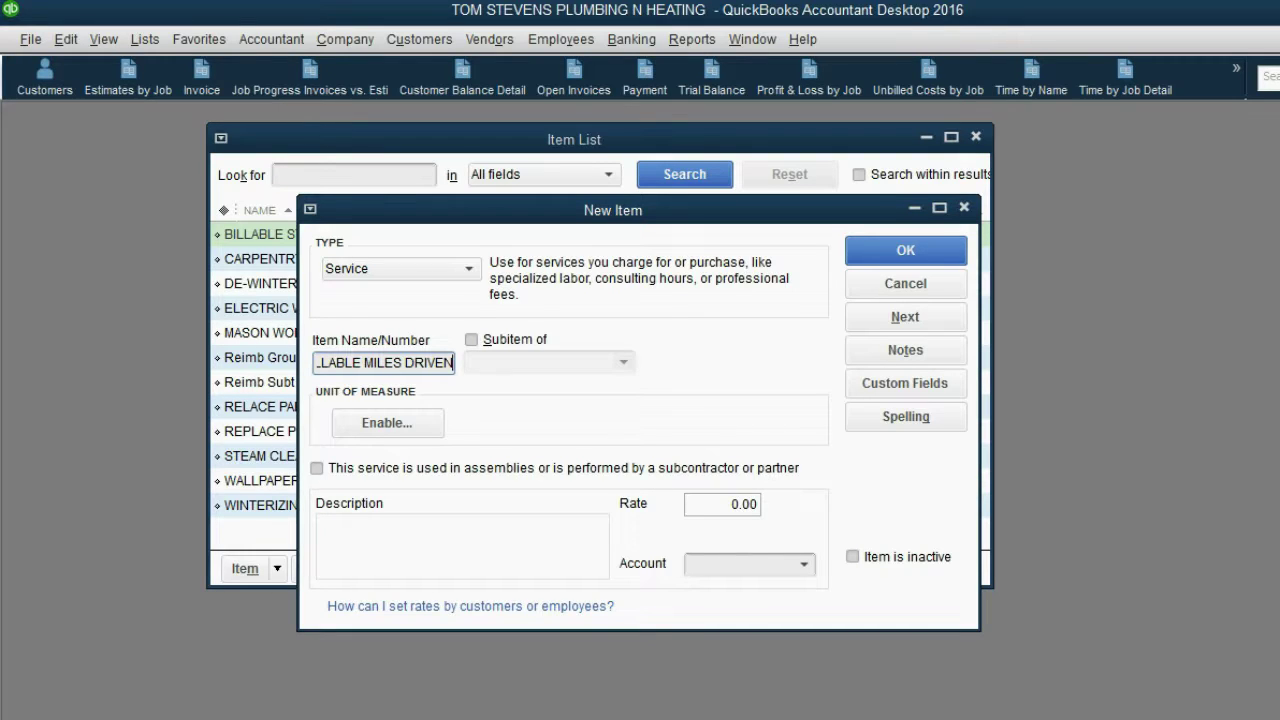
# Create a new Income account named INCOME FROM BILLED MILES and assign it to the item
pyautogui.click(705, 503)
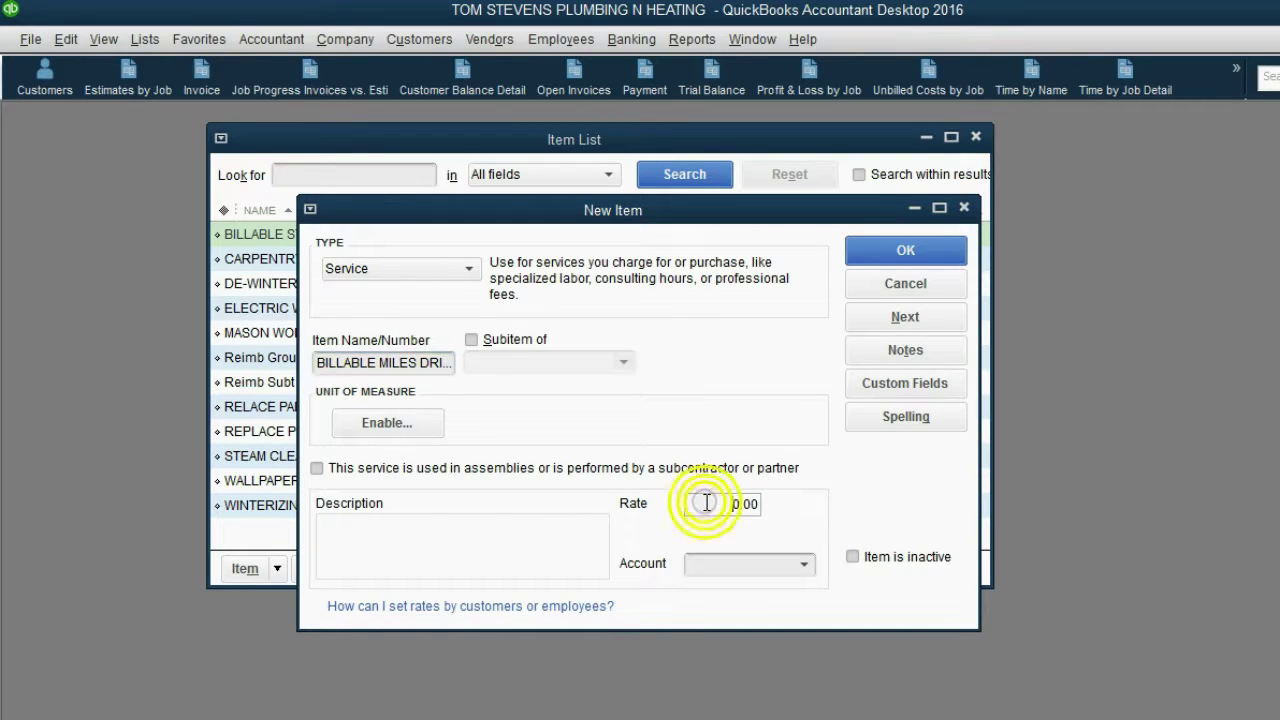
pyautogui.click(805, 566)
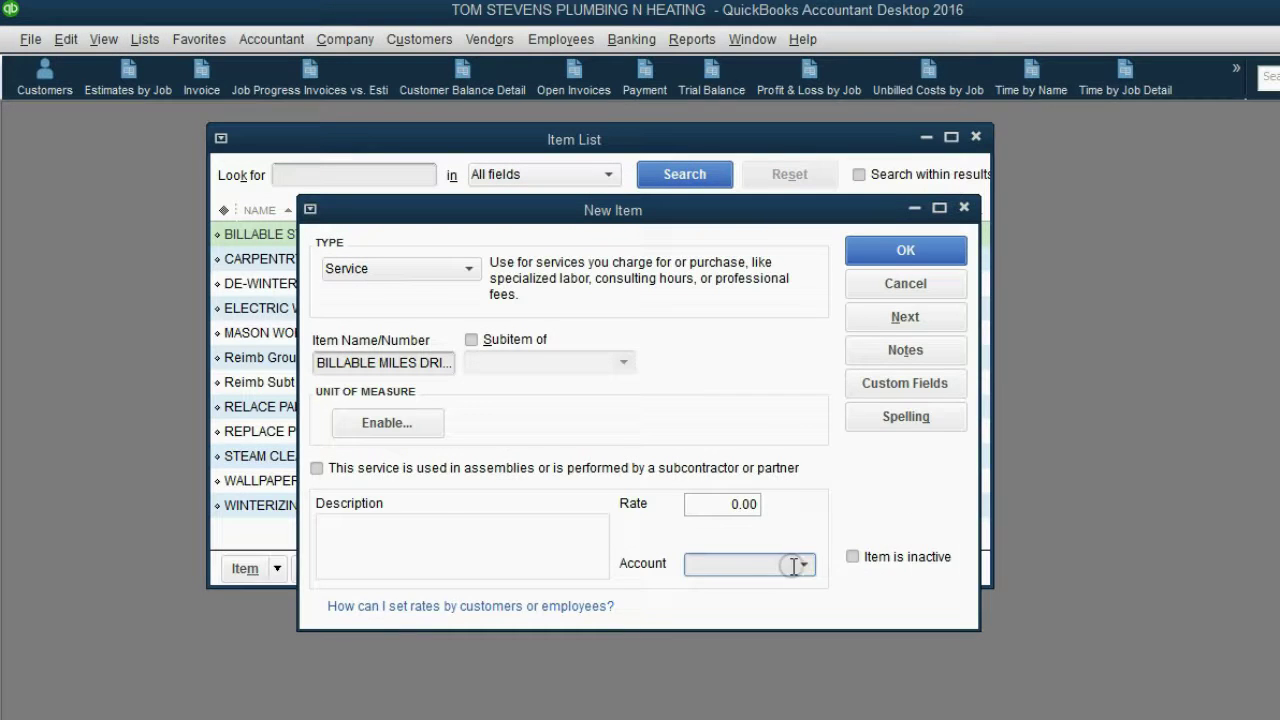
pyautogui.click(800, 566)
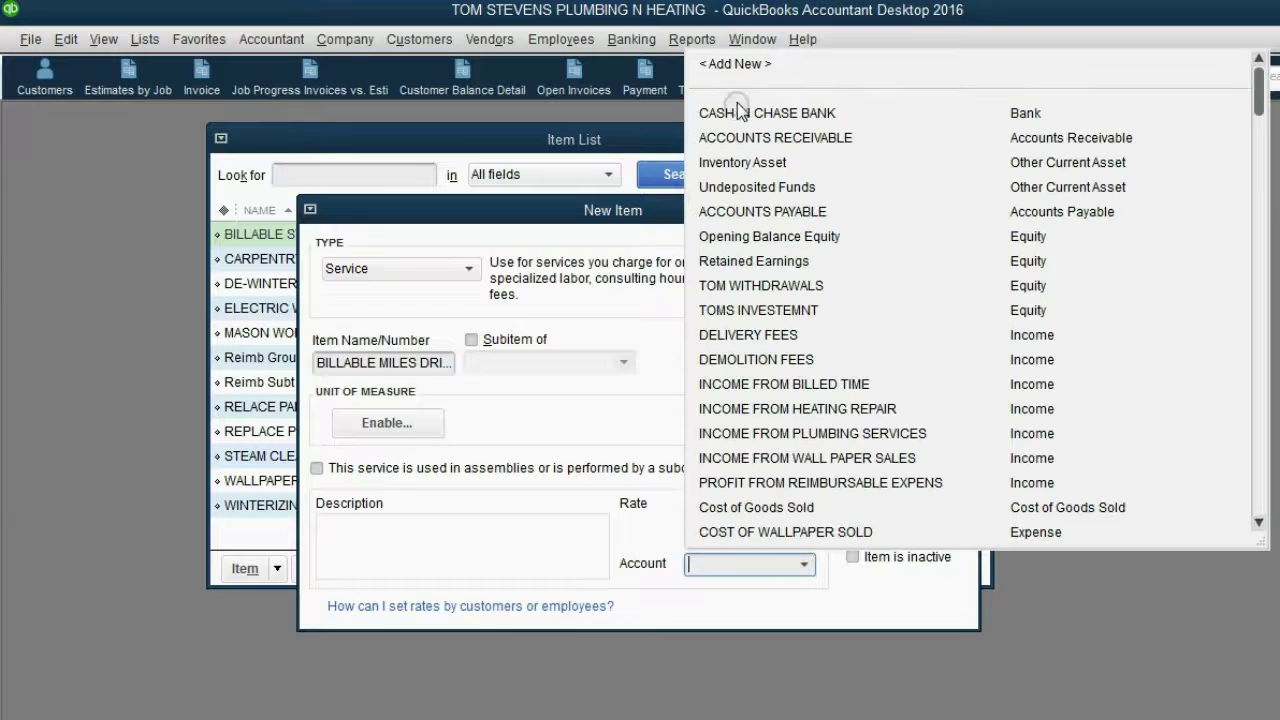
pyautogui.click(736, 63)
pyautogui.moveTo(729, 151); pyautogui.dragTo(667, 134)
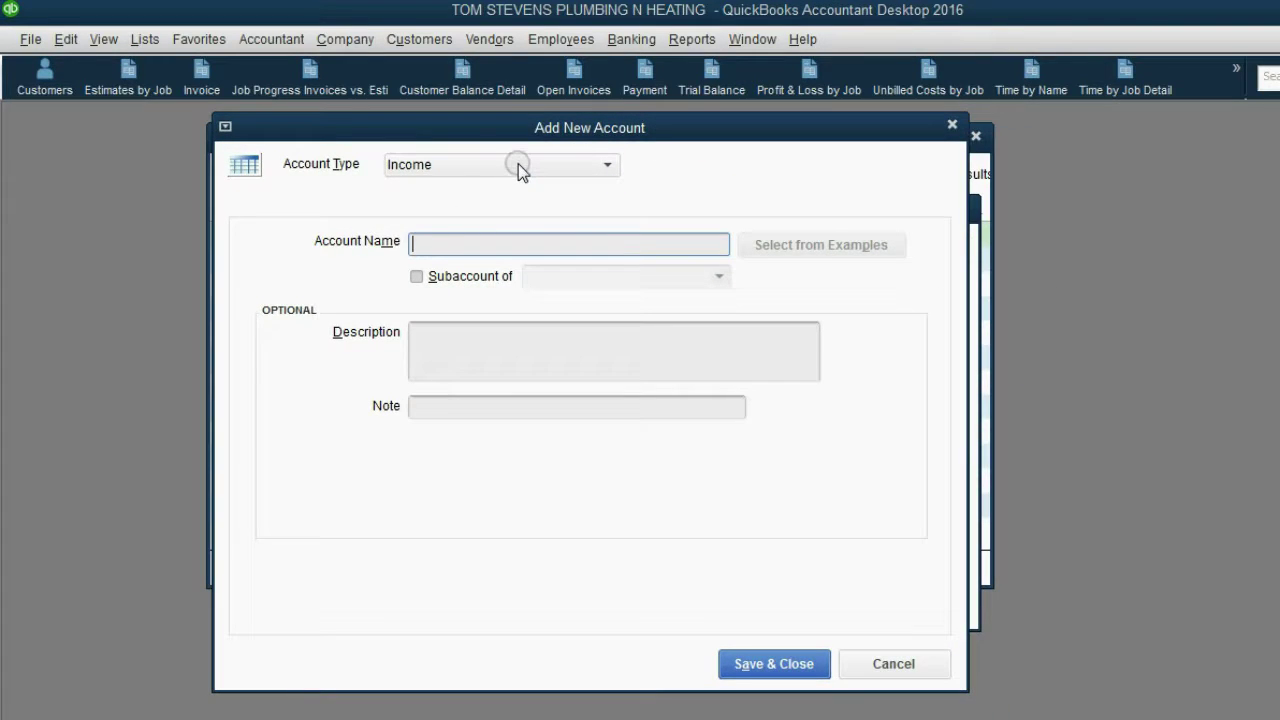
pyautogui.click(498, 246)
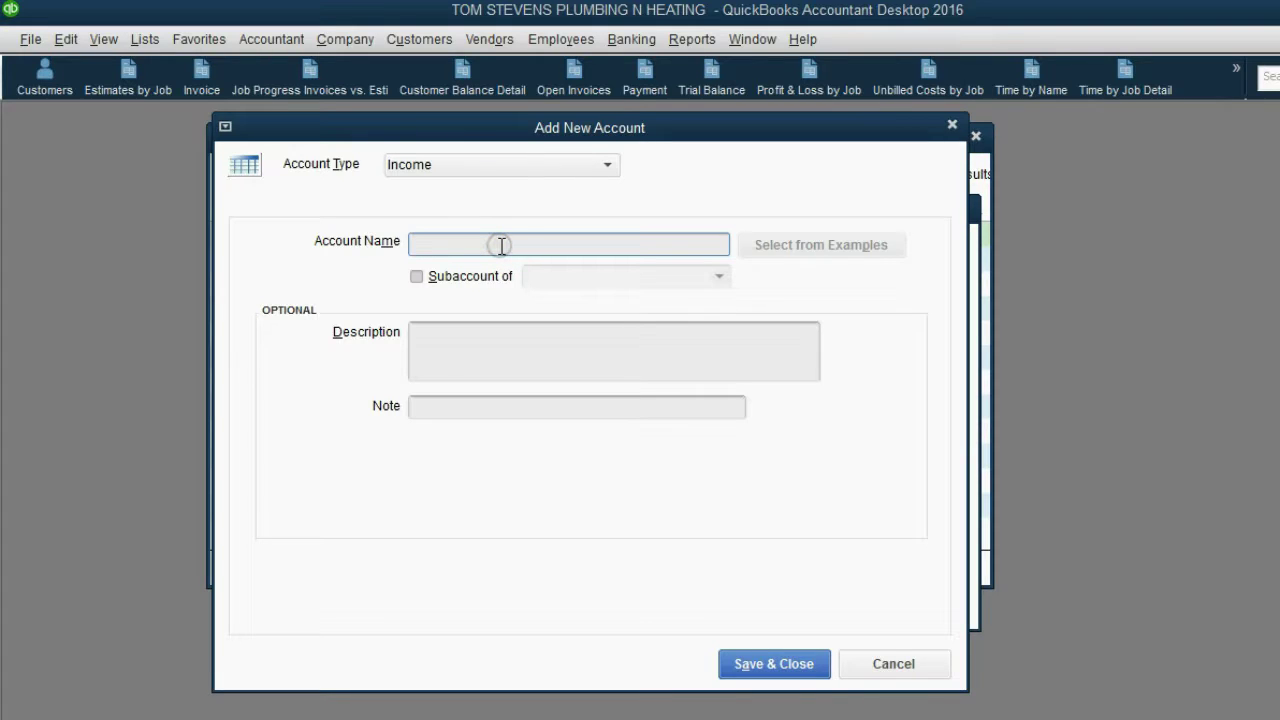
pyautogui.write('INCOME F')
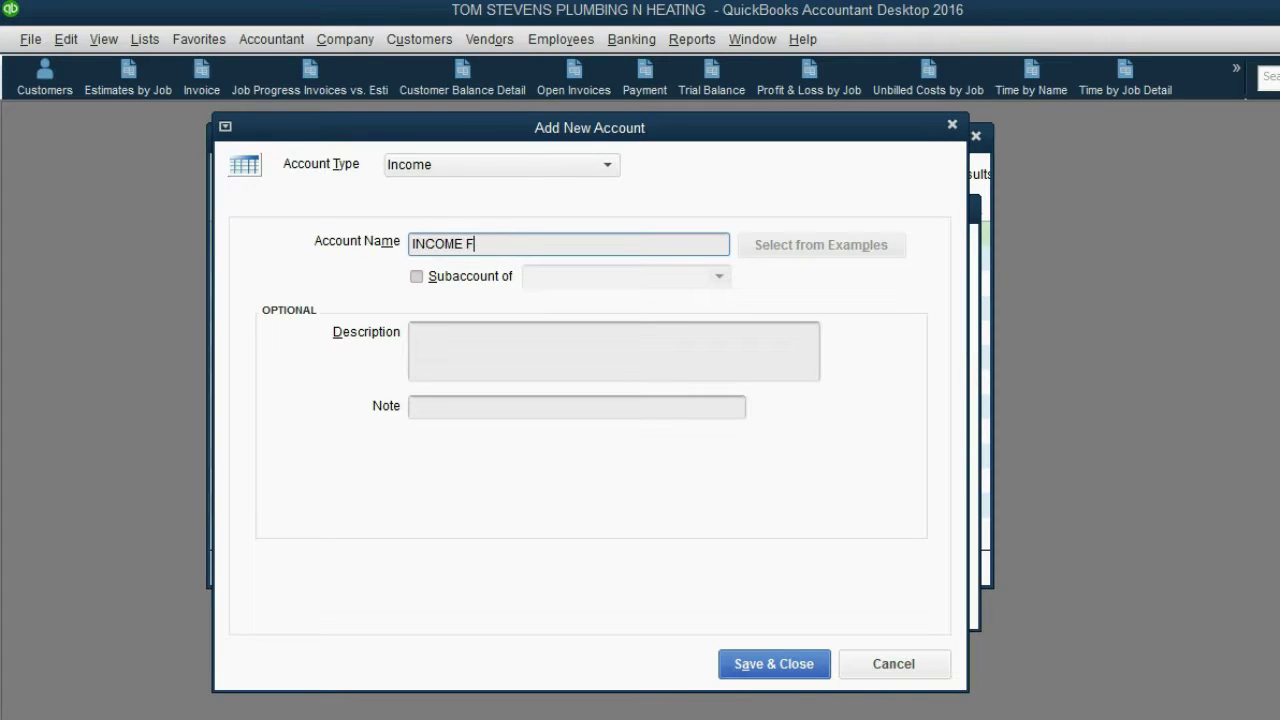
pyautogui.write('ROM BILLED MILES')
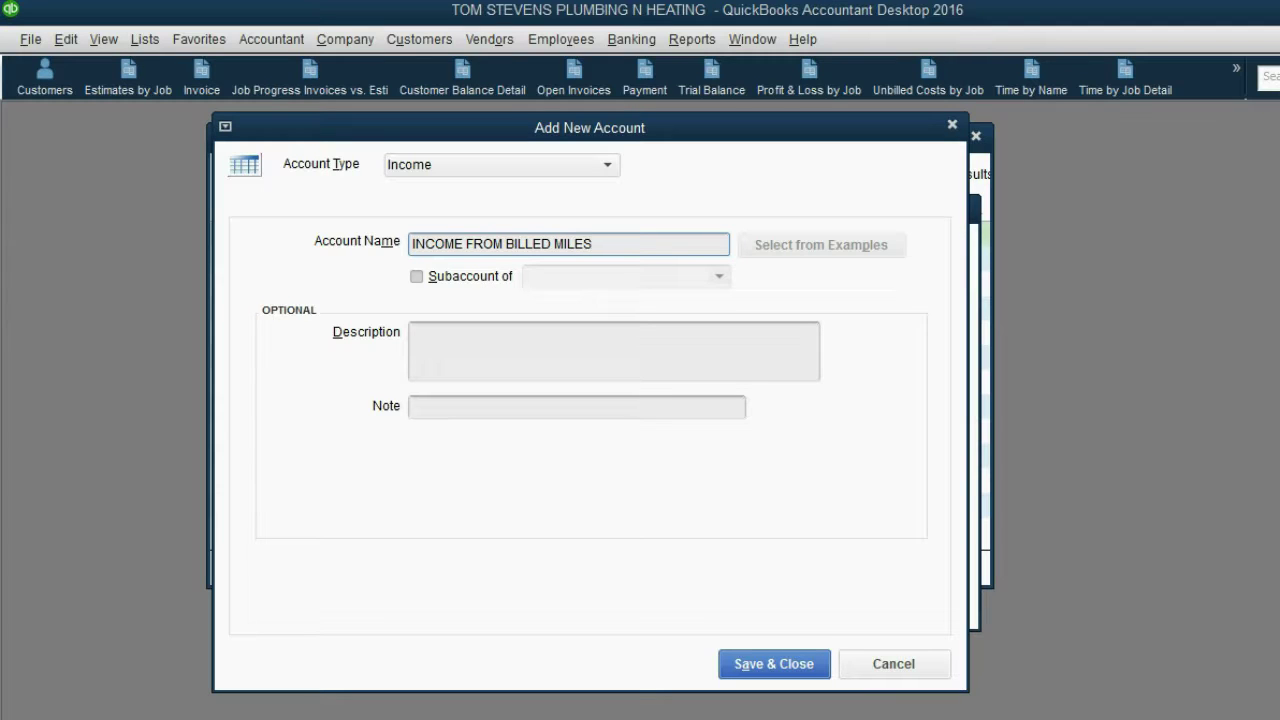
pyautogui.click(750, 663)
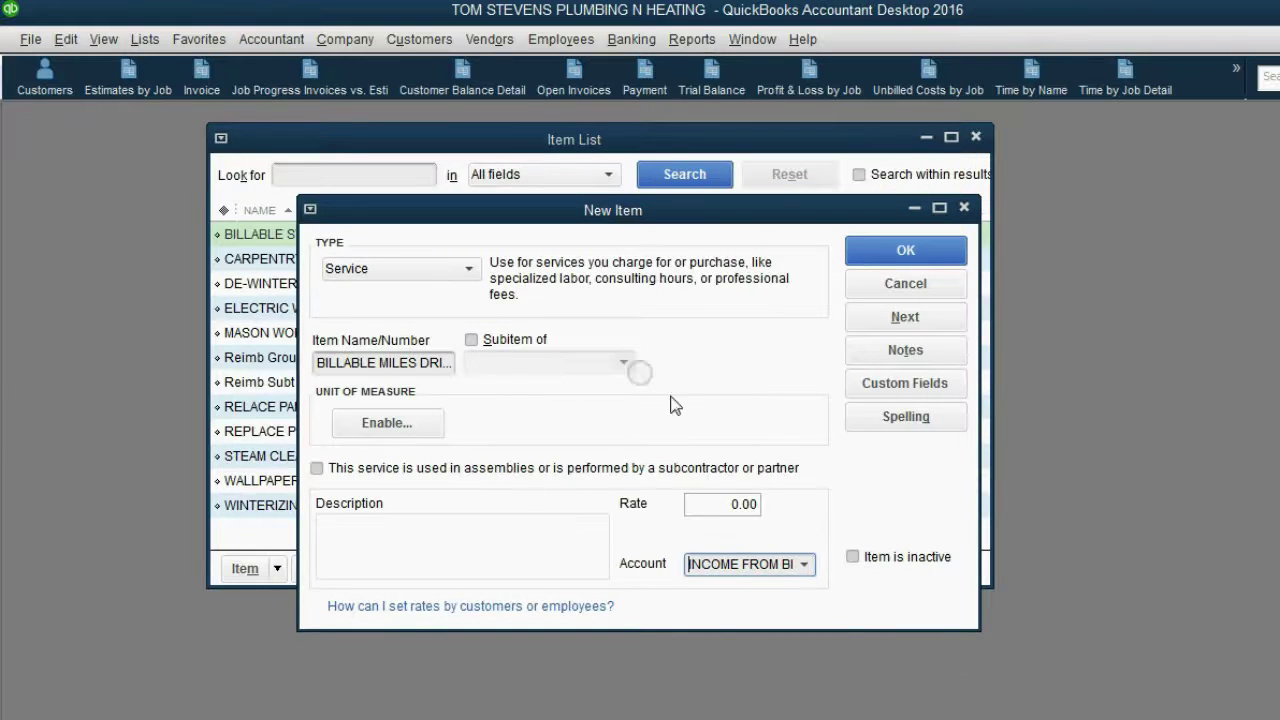
# Save the new service item and widen the Name column of the Item List
pyautogui.click(885, 252)
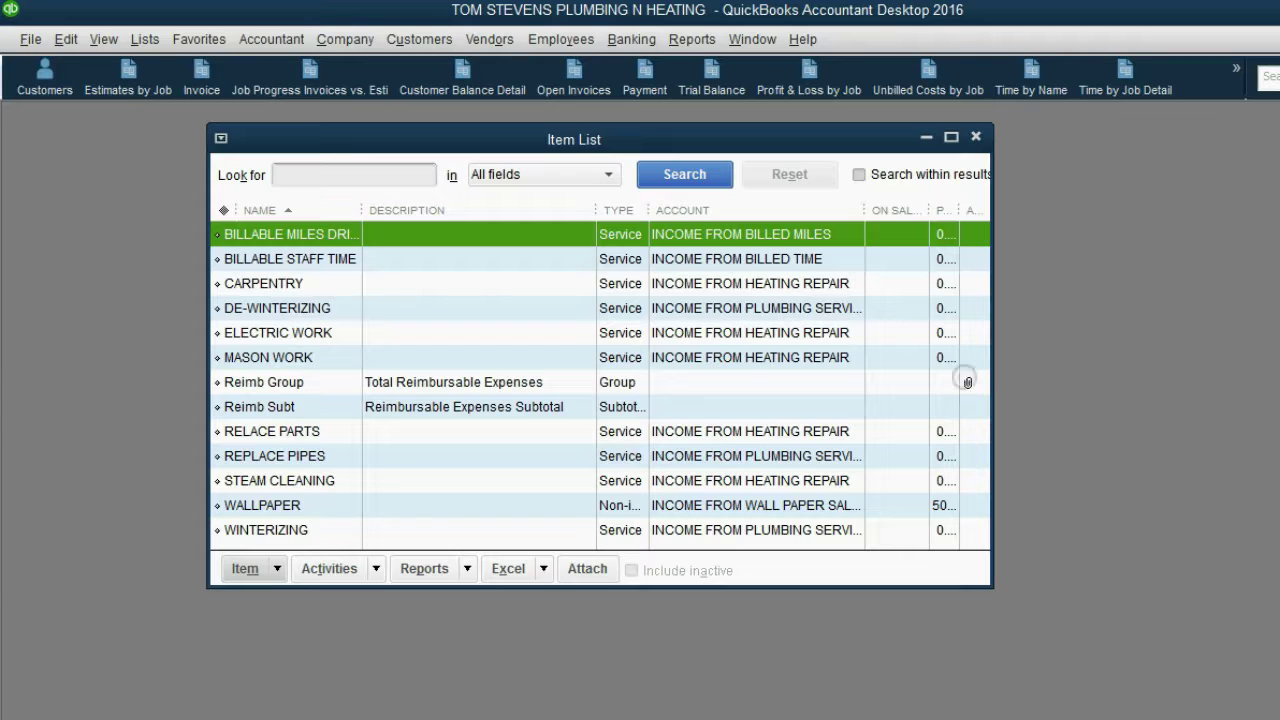
pyautogui.moveTo(363, 210); pyautogui.dragTo(407, 210)
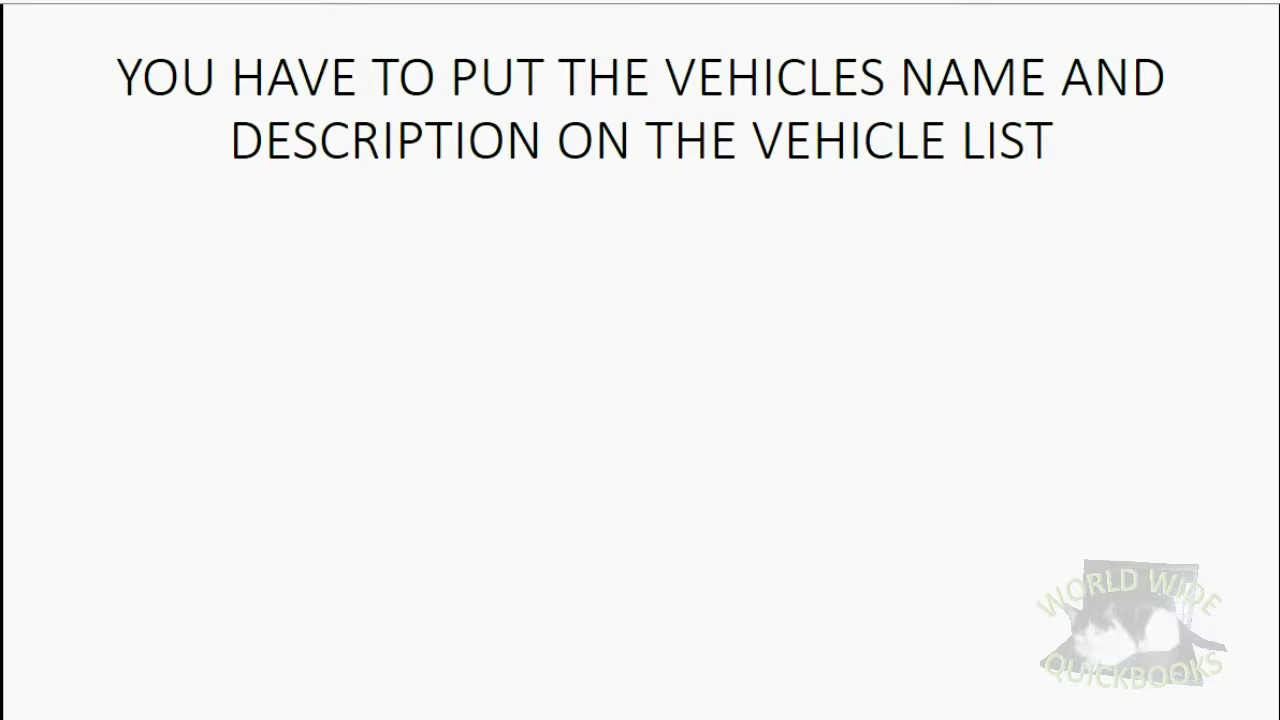
pyautogui.click(1166, 717)
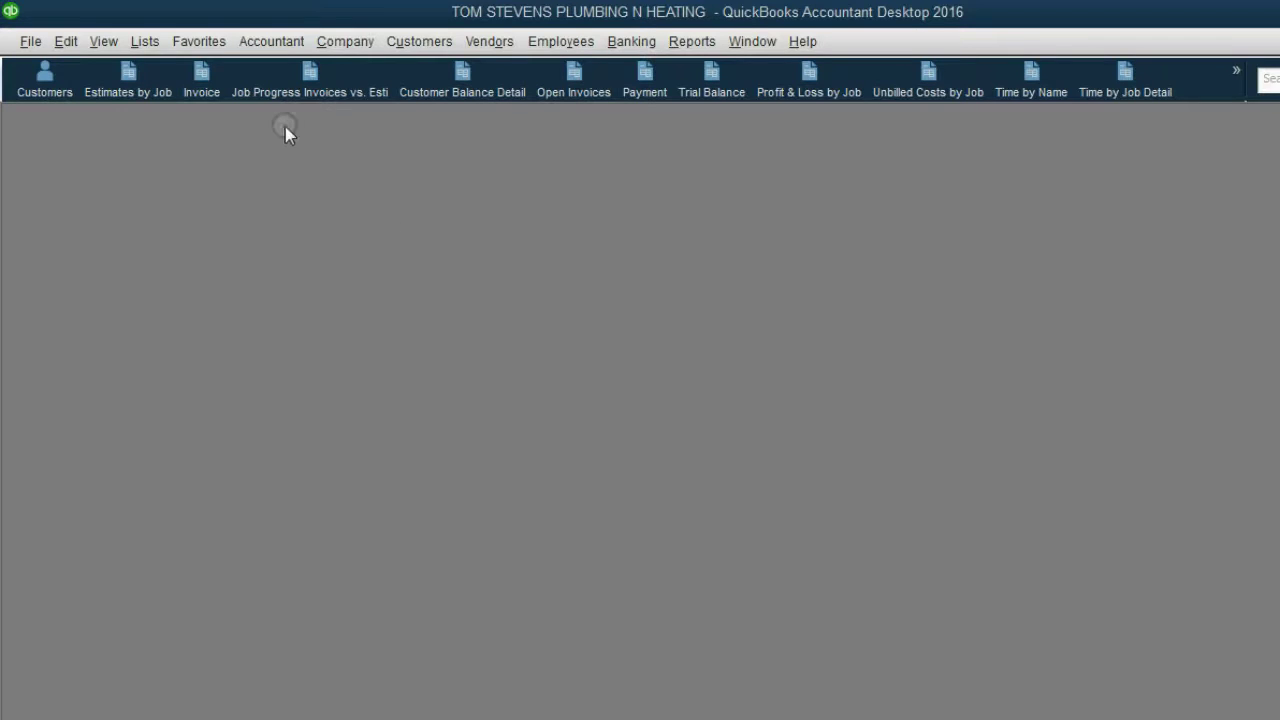
# Start a new vehicle in the Vehicle List and name it TOYOTA - CAR
pyautogui.click(145, 41)
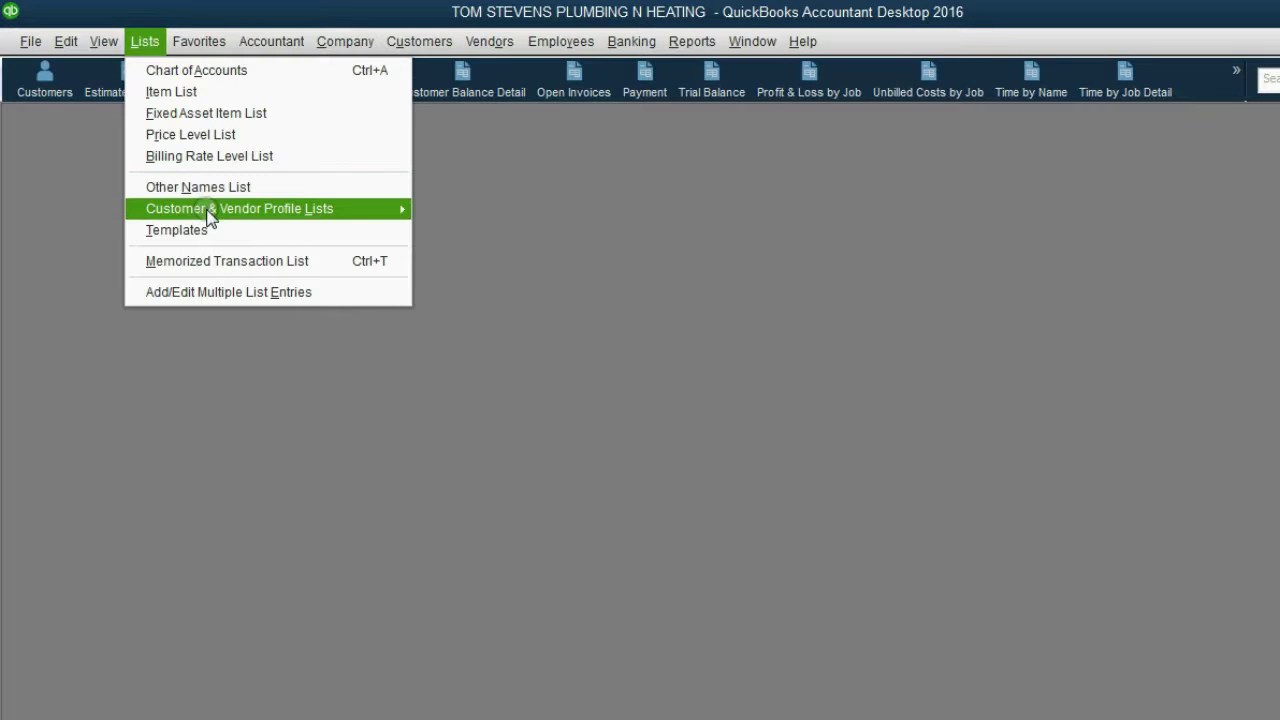
pyautogui.moveTo(208, 212)
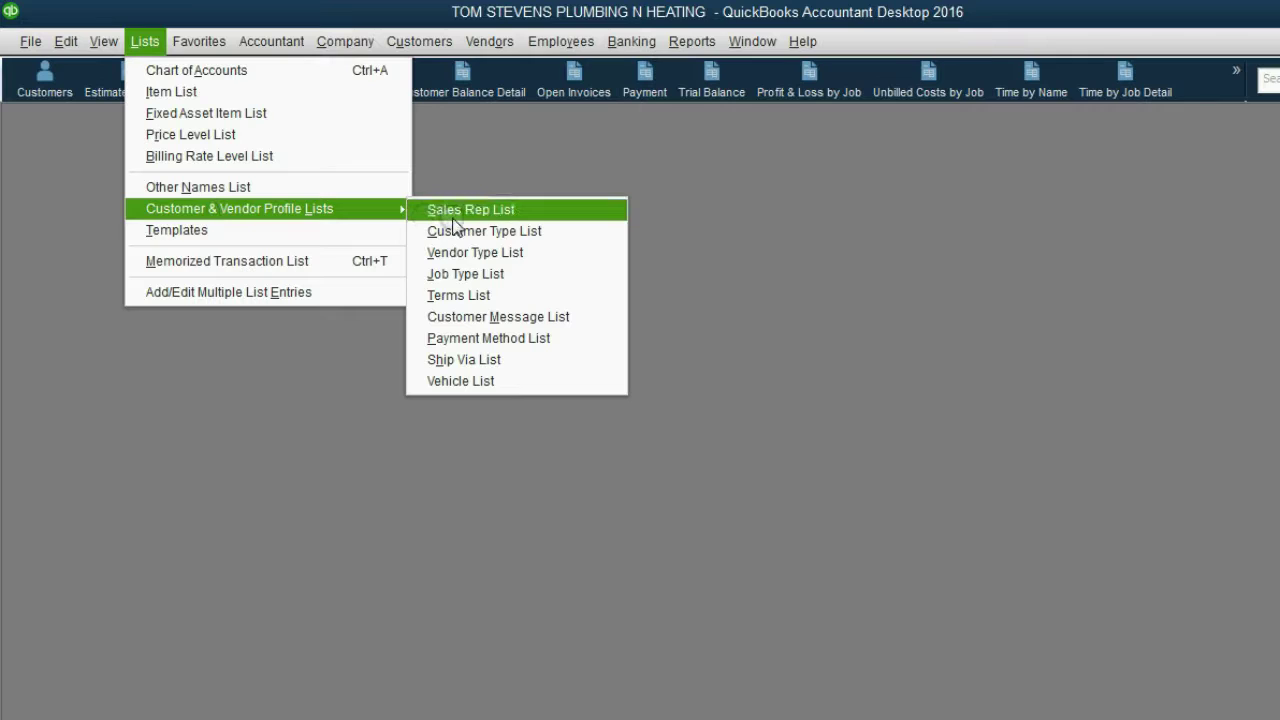
pyautogui.click(471, 383)
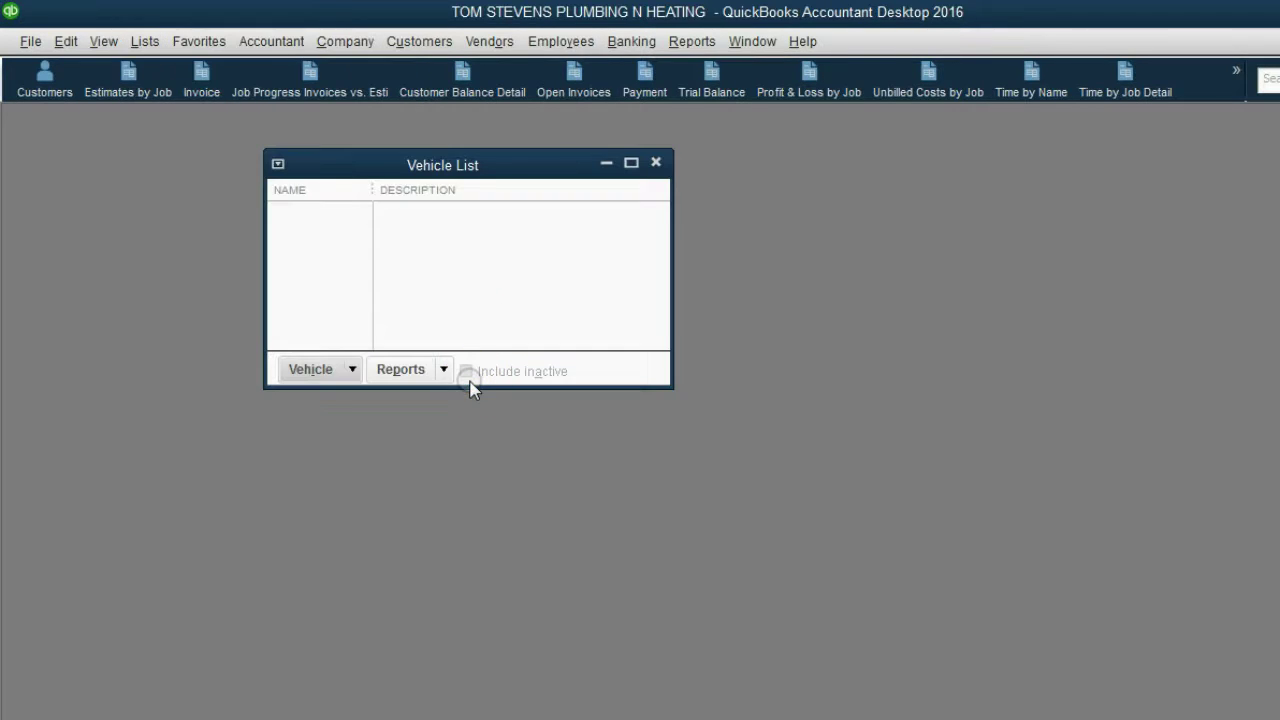
pyautogui.click(350, 374)
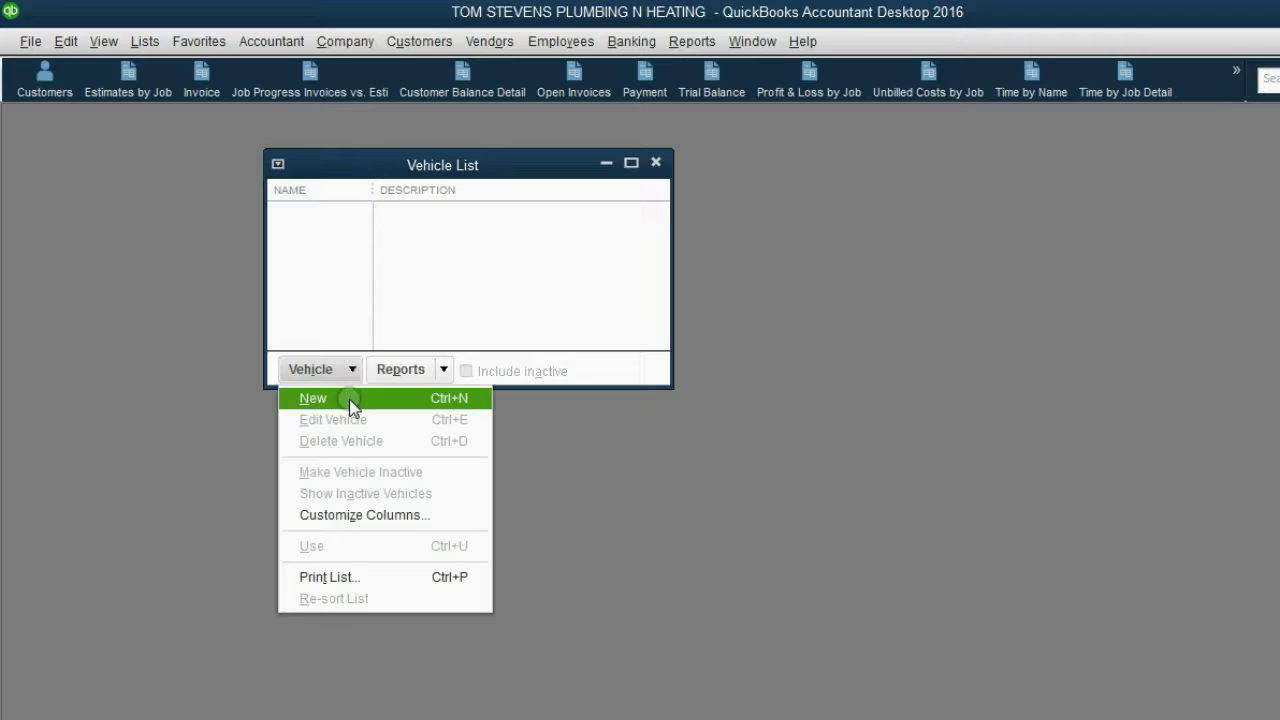
pyautogui.click(349, 399)
pyautogui.click(357, 351)
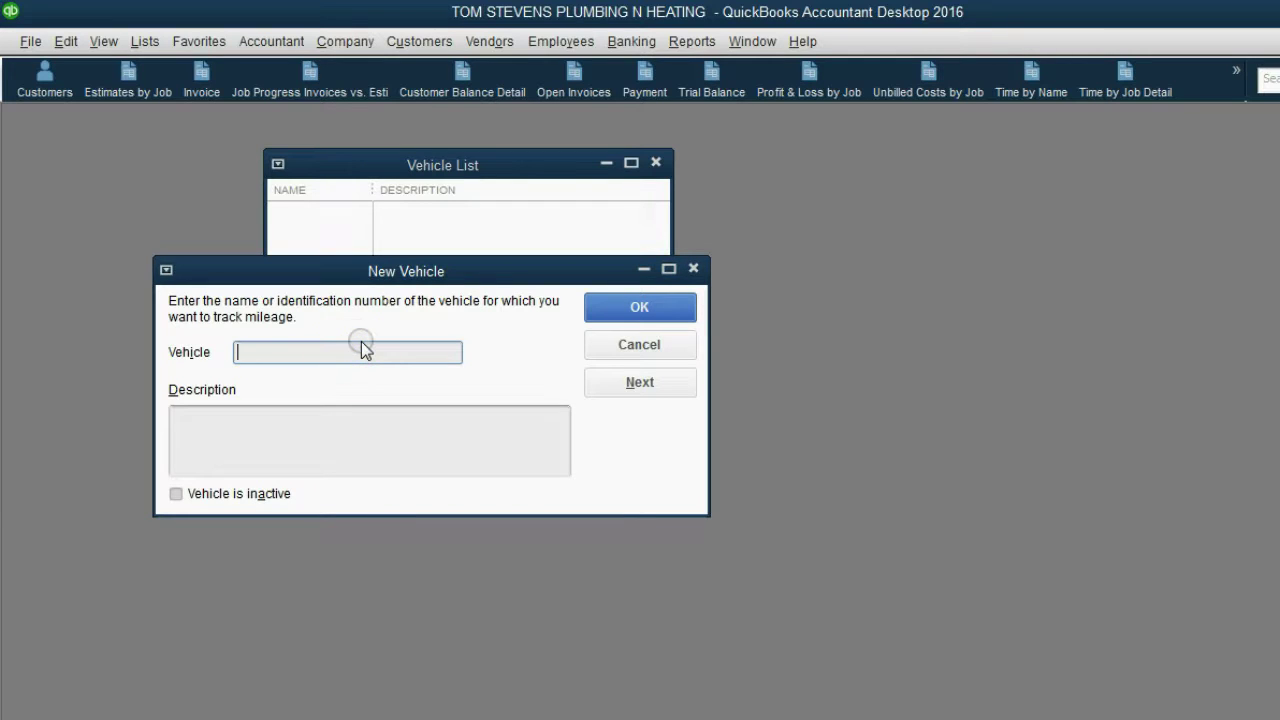
pyautogui.write('TOYOTA ')
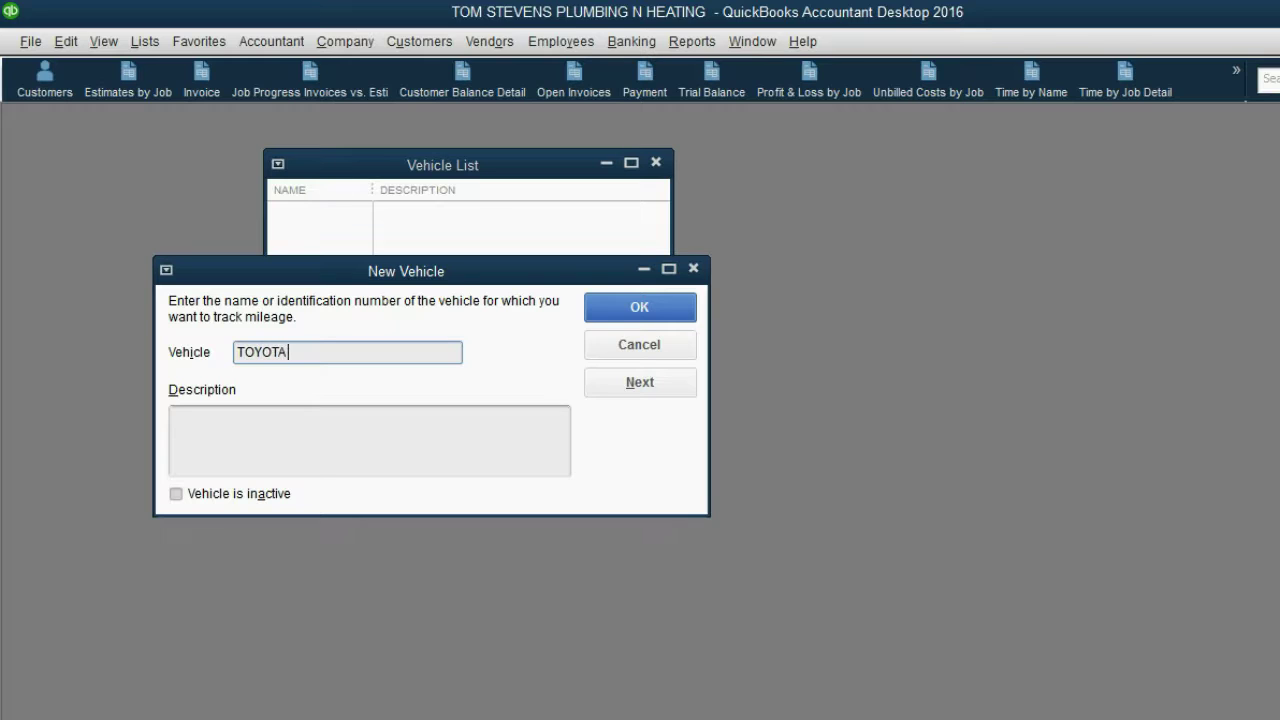
pyautogui.write('- CAR')
# Enter DONATED ON JUNE 20 2015 as the Toyota's description
pyautogui.click(318, 413)
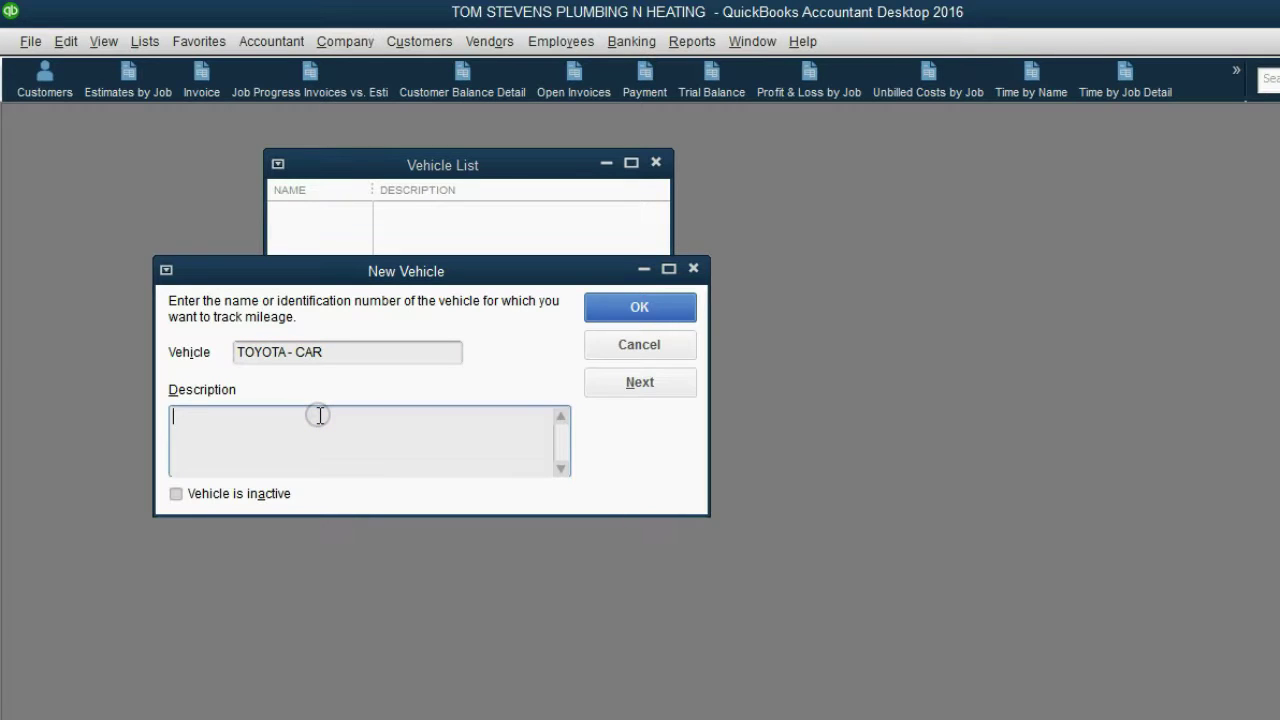
pyautogui.write('DONET')
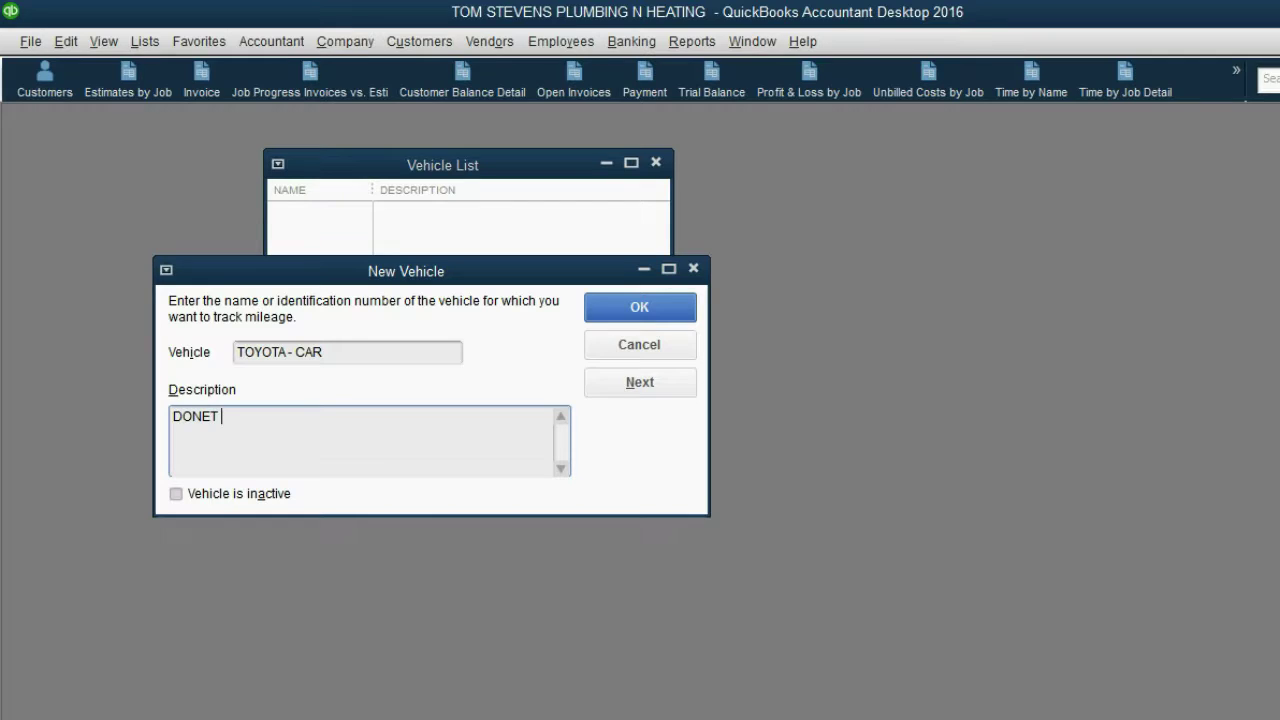
pyautogui.press('BackSpace')
pyautogui.press('BackSpace')
pyautogui.press('BackSpace')
pyautogui.write('ATED ON JUME 2')
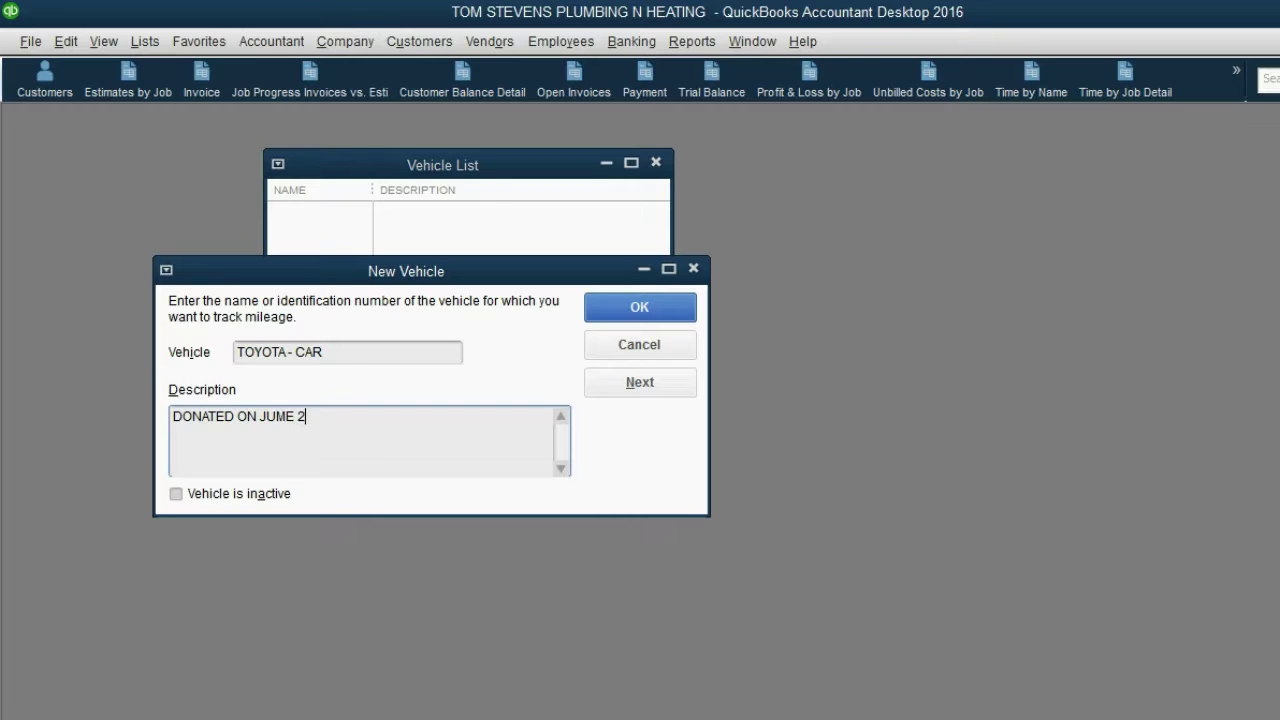
pyautogui.write('0 2015')
pyautogui.click(257, 441)
pyautogui.click(286, 418)
pyautogui.press('BackSpace')
pyautogui.write('N')
pyautogui.press('BackSpace')
pyautogui.write('N')
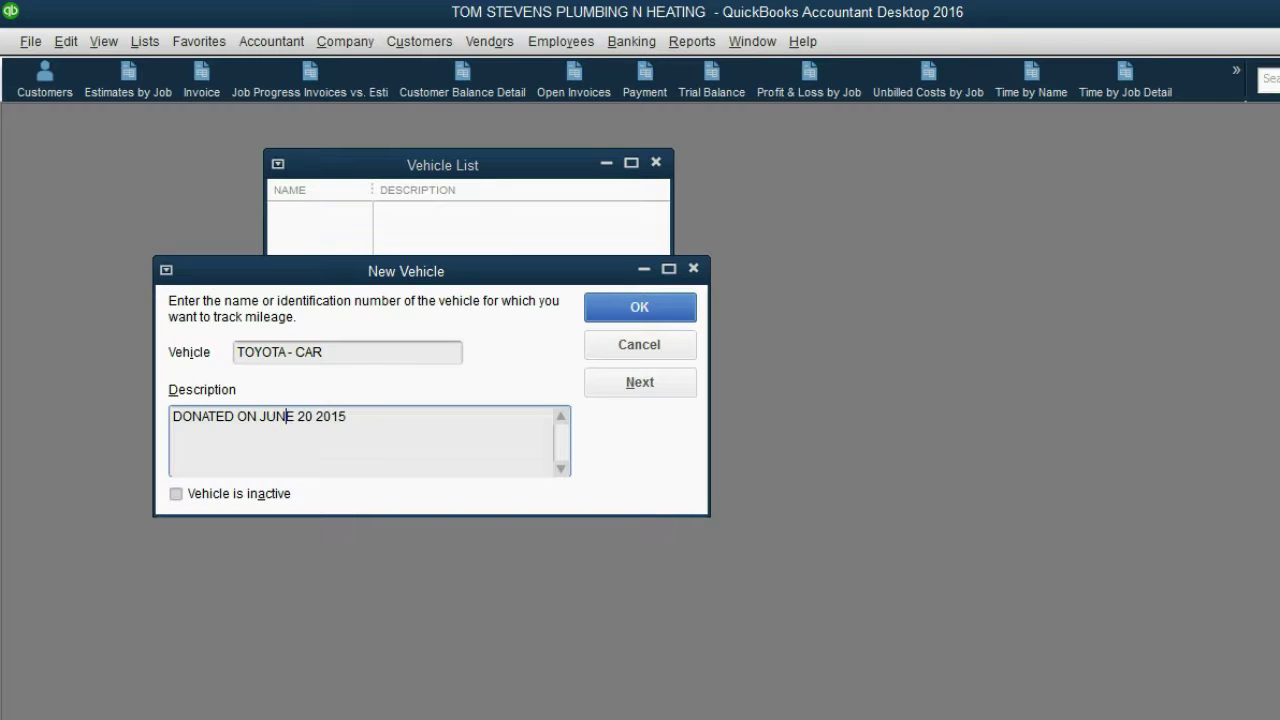
# Save the Toyota vehicle and widen the Vehicle List window
pyautogui.click(607, 308)
pyautogui.moveTo(669, 290); pyautogui.dragTo(748, 287)
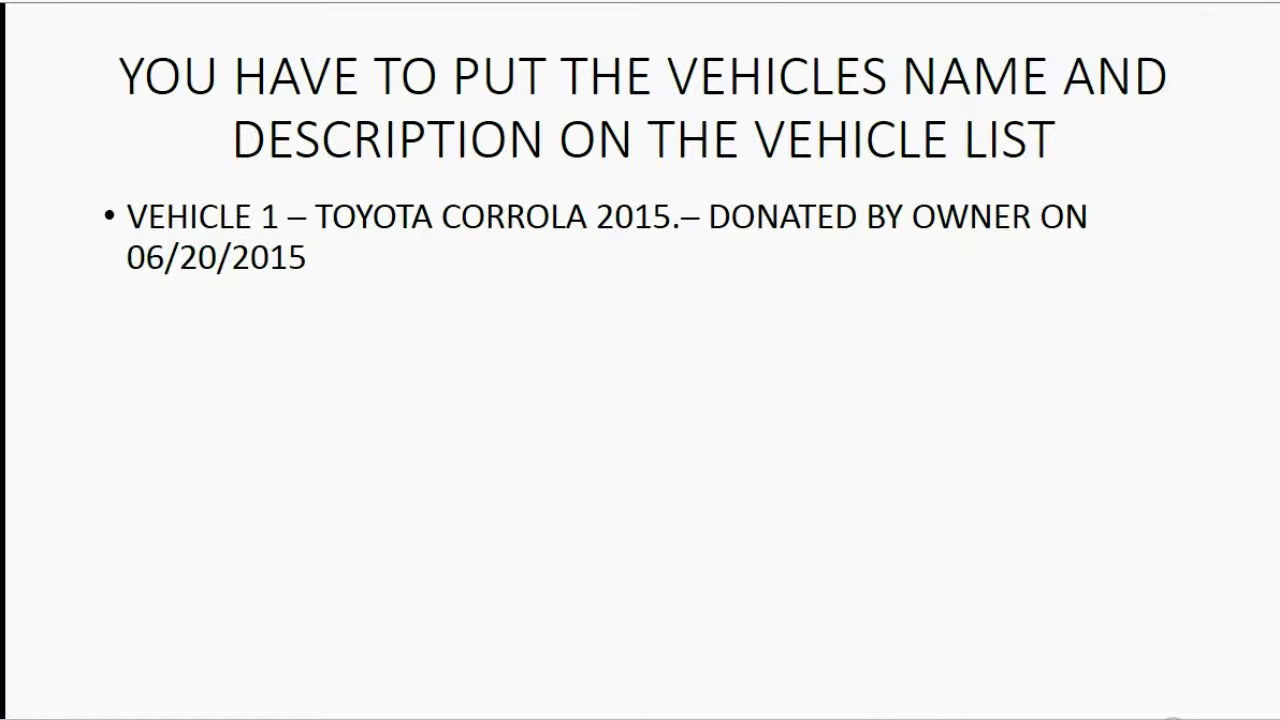
pyautogui.click(1166, 716)
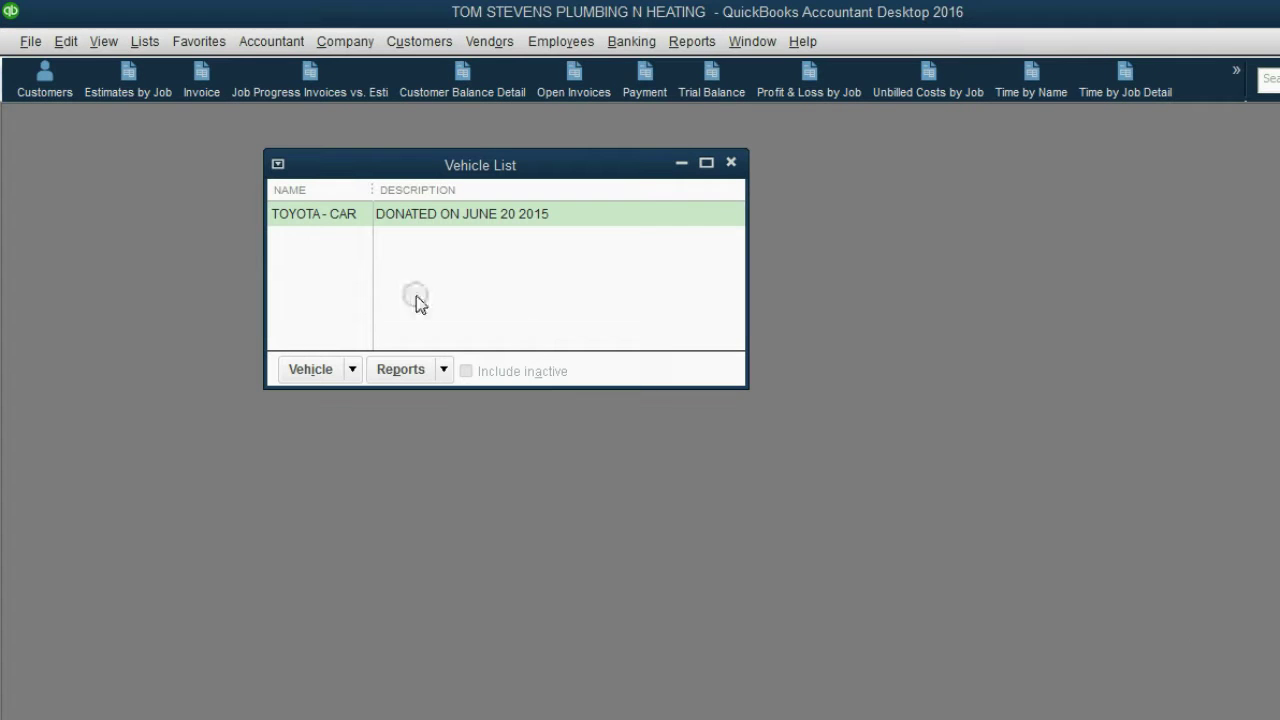
# Add a vehicle named FORD MINI VAN with the description DONATED JULY 20 OF 2016 and save it
pyautogui.click(338, 370)
pyautogui.click(340, 398)
pyautogui.click(337, 359)
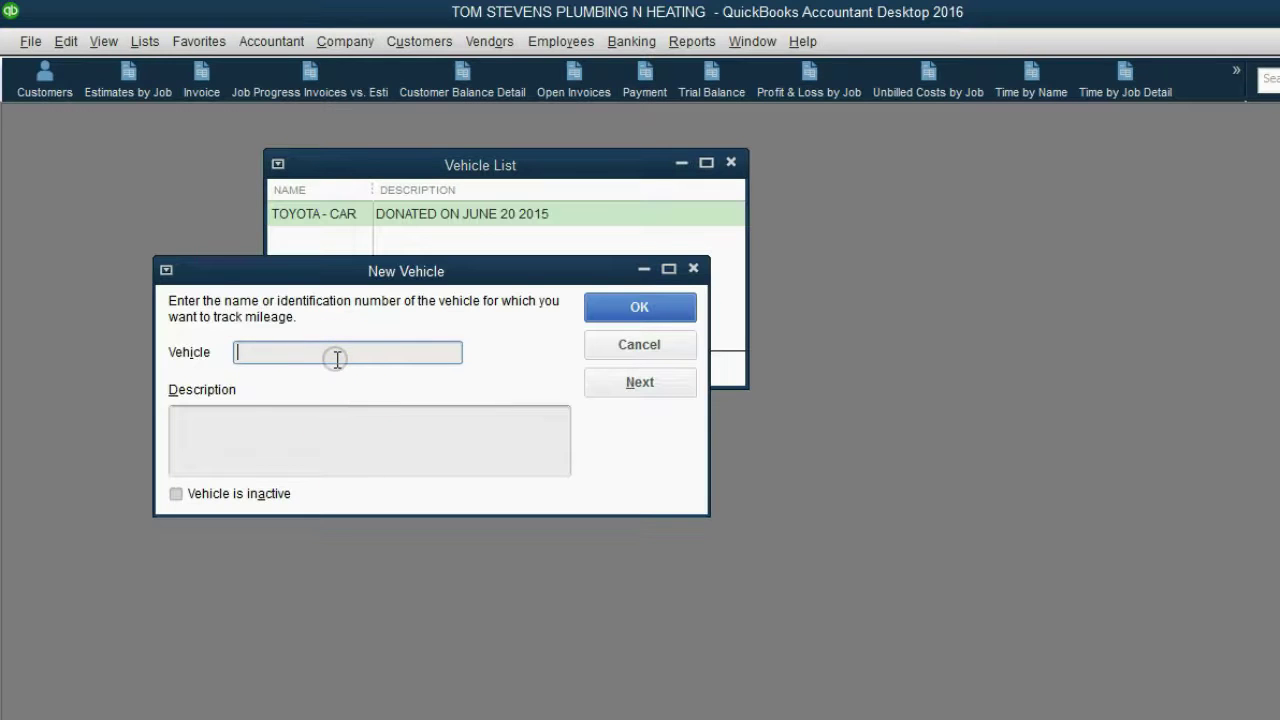
pyautogui.write('FORD MINI VAN')
pyautogui.press('Tab')
pyautogui.write('DONA')
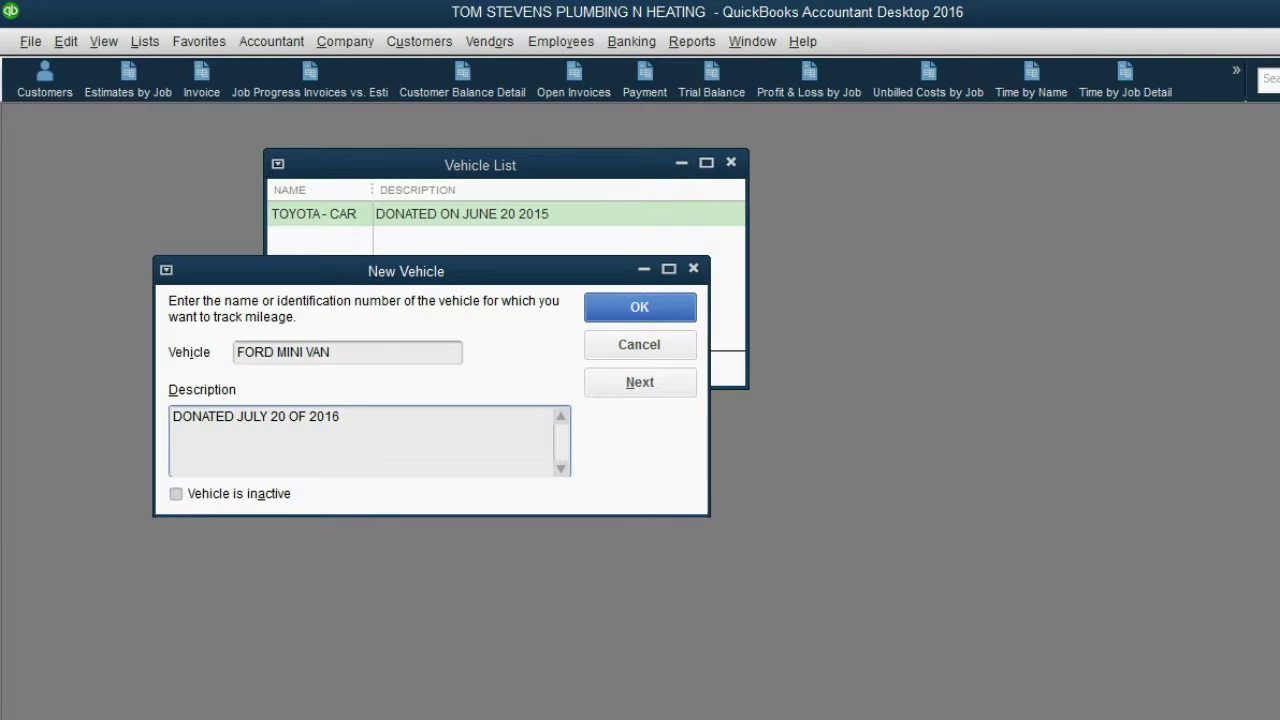
pyautogui.click(334, 410)
pyautogui.press('Return')
pyautogui.click(598, 307)
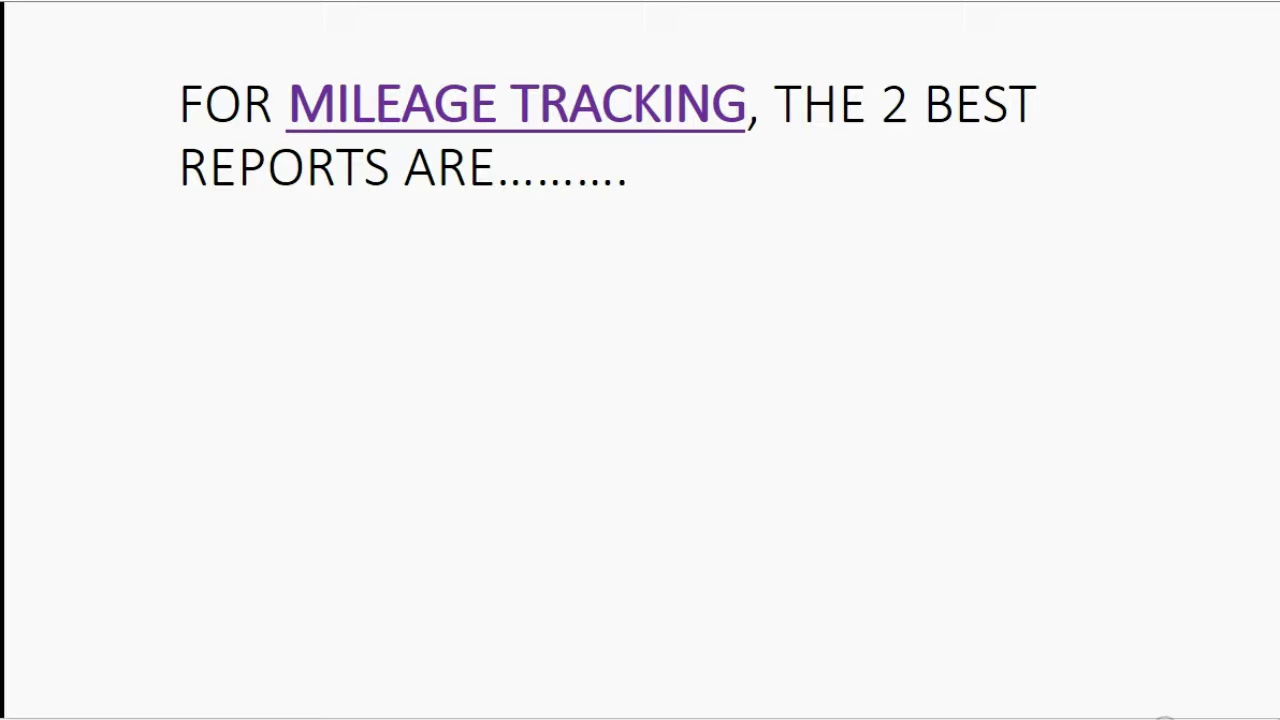
pyautogui.click(1165, 716)
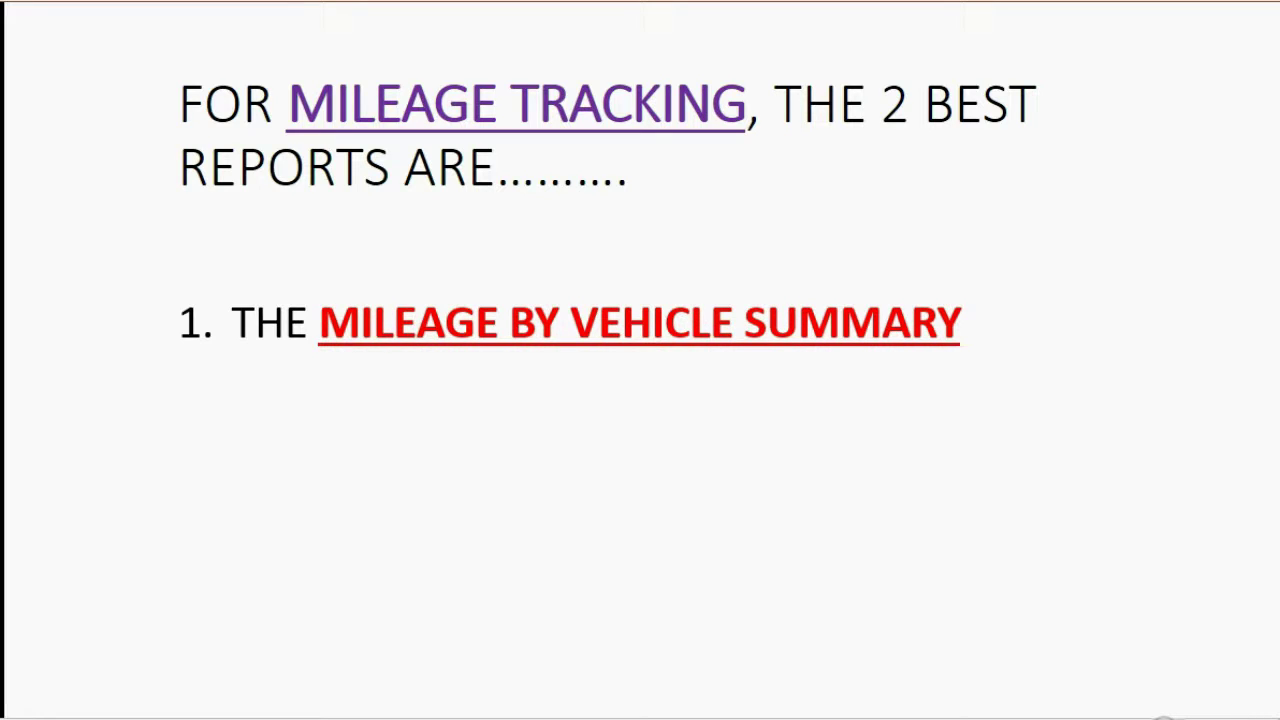
# Switch to QuickBooks, run the Mileage by Vehicle Summary report for all dates and reposition its window
pyautogui.click(1165, 716)
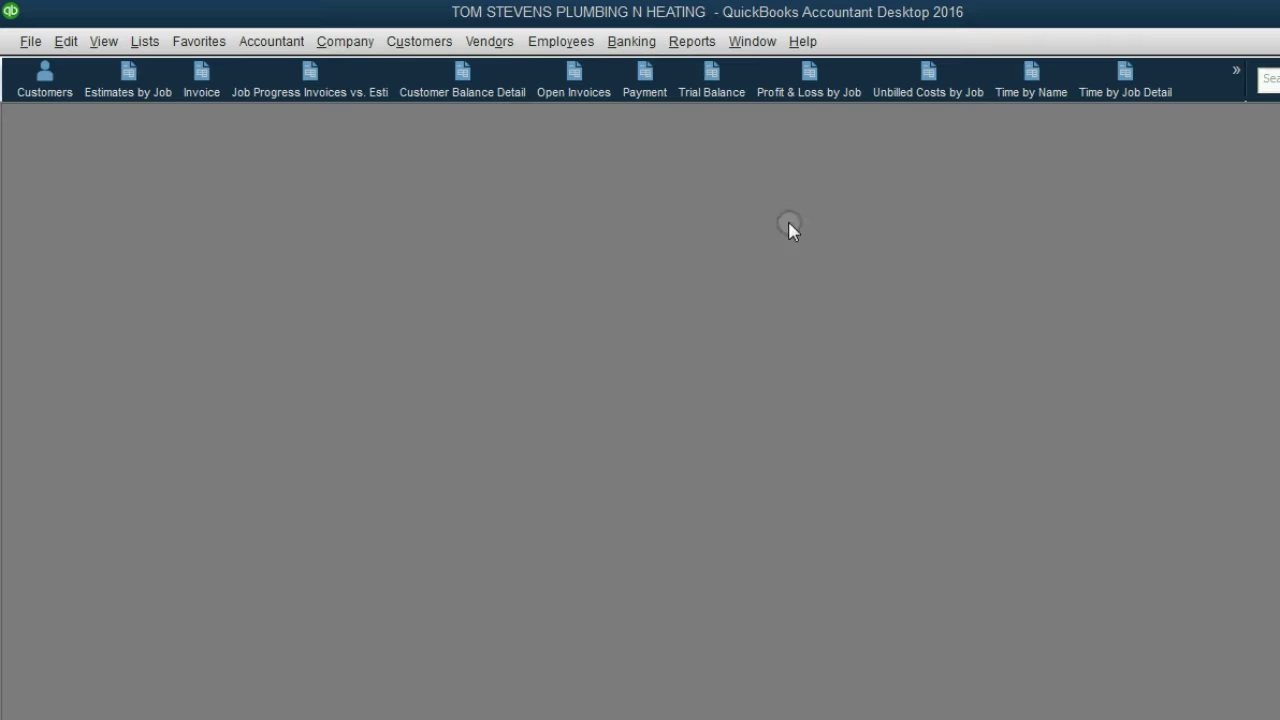
pyautogui.click(690, 41)
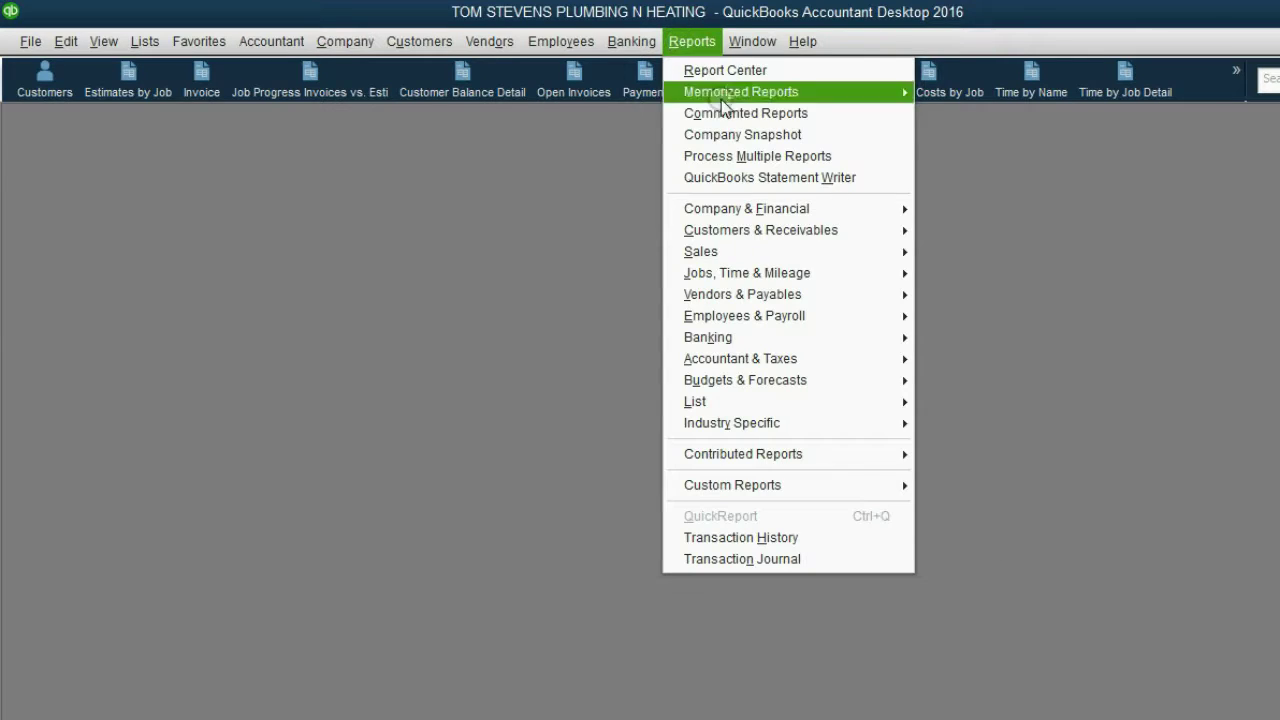
pyautogui.moveTo(783, 268)
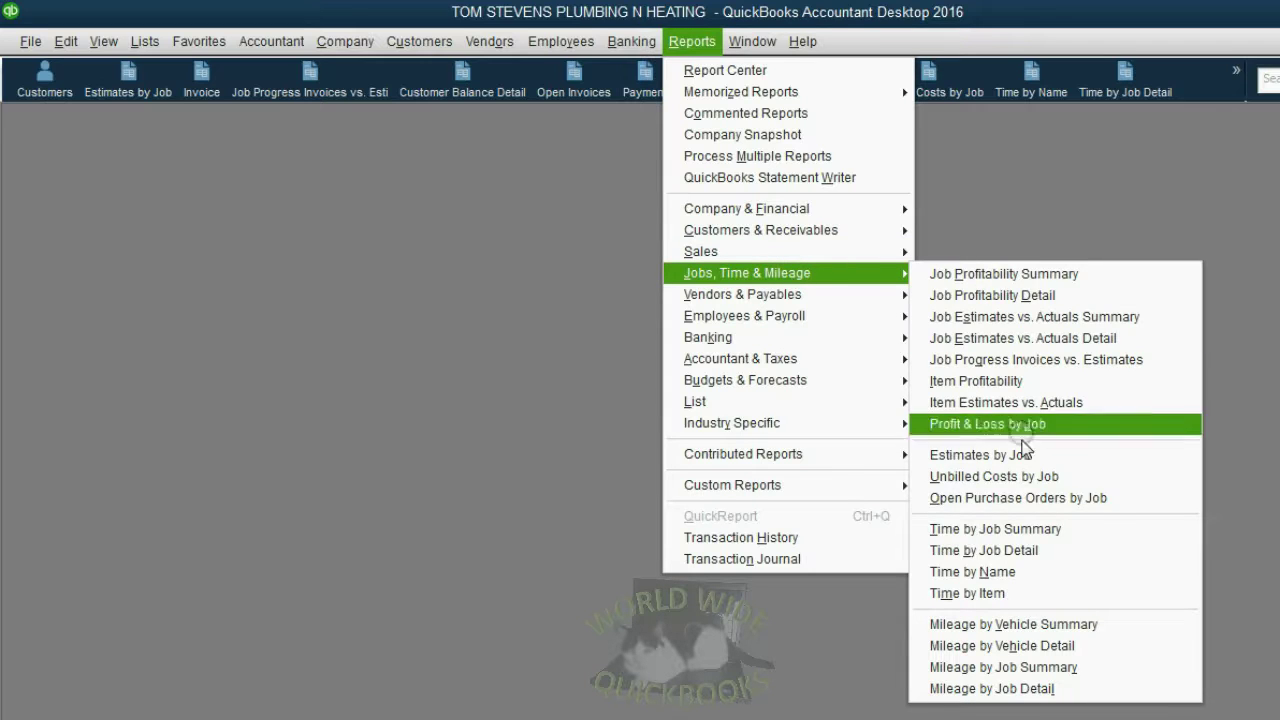
pyautogui.click(1045, 623)
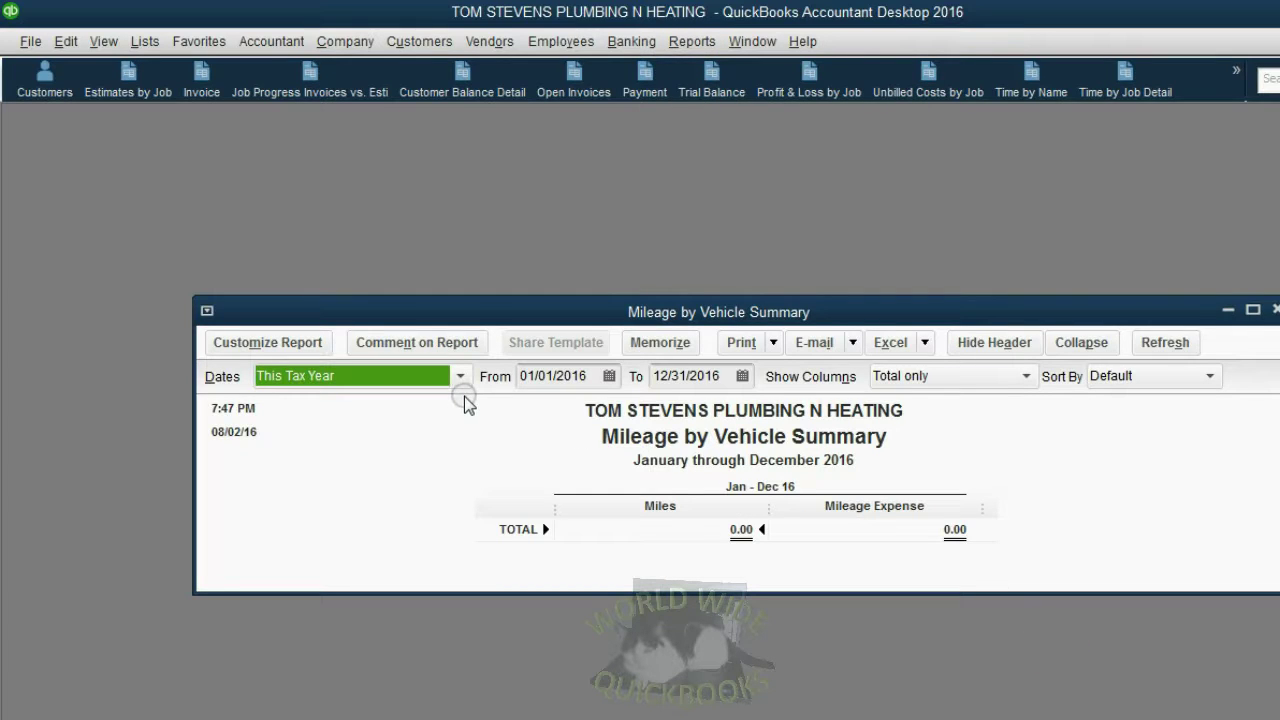
pyautogui.write('a')
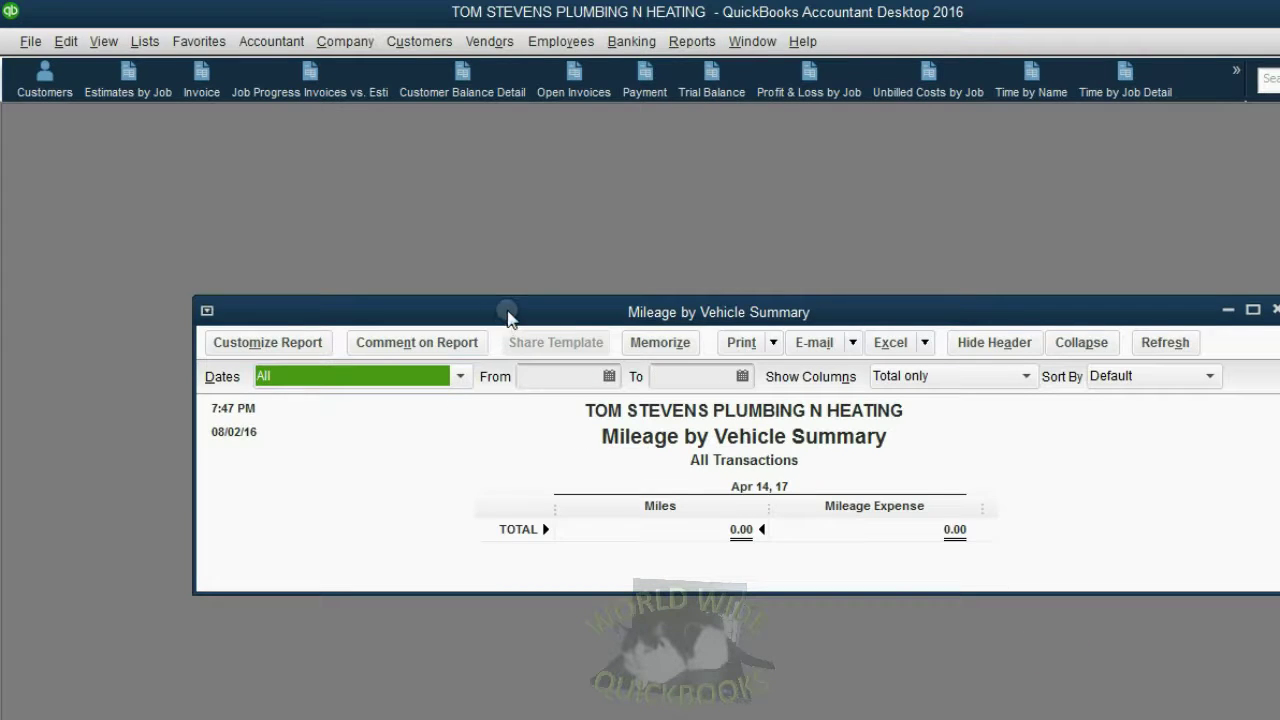
pyautogui.moveTo(505, 310); pyautogui.dragTo(412, 225)
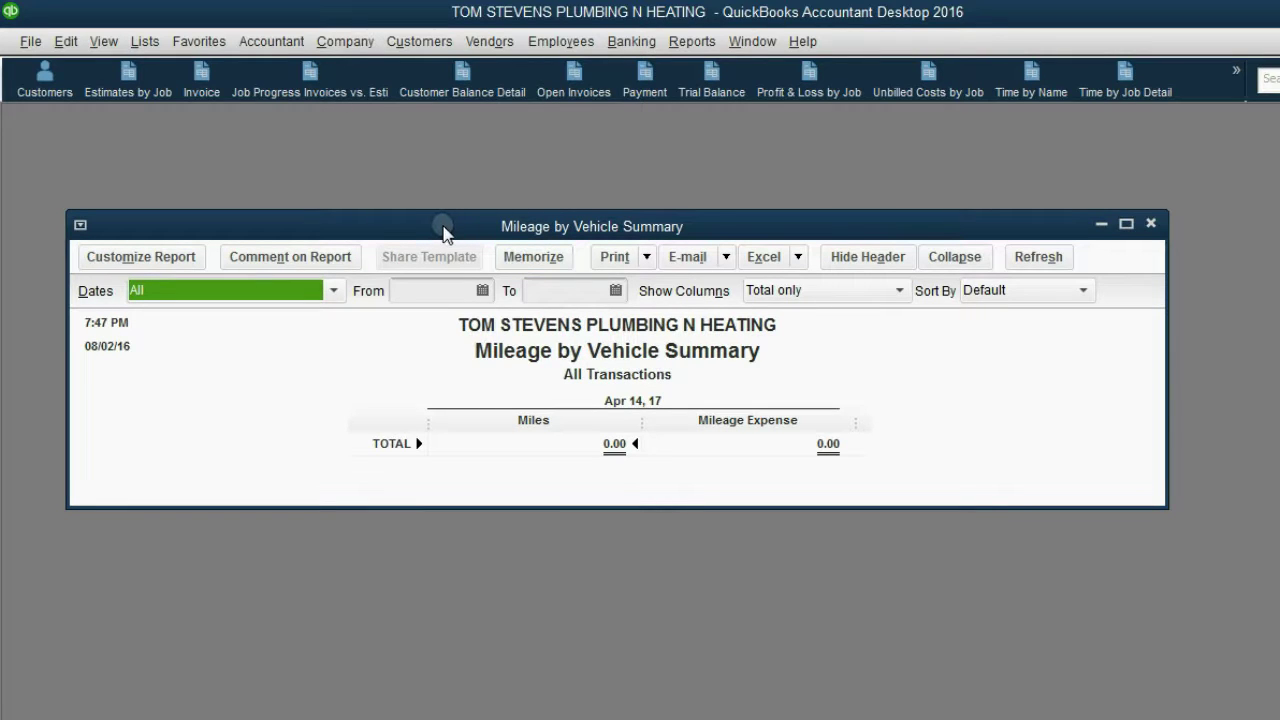
# Add the Mileage by Vehicle Summary report to the icon bar with the default label and close the report
pyautogui.click(106, 43)
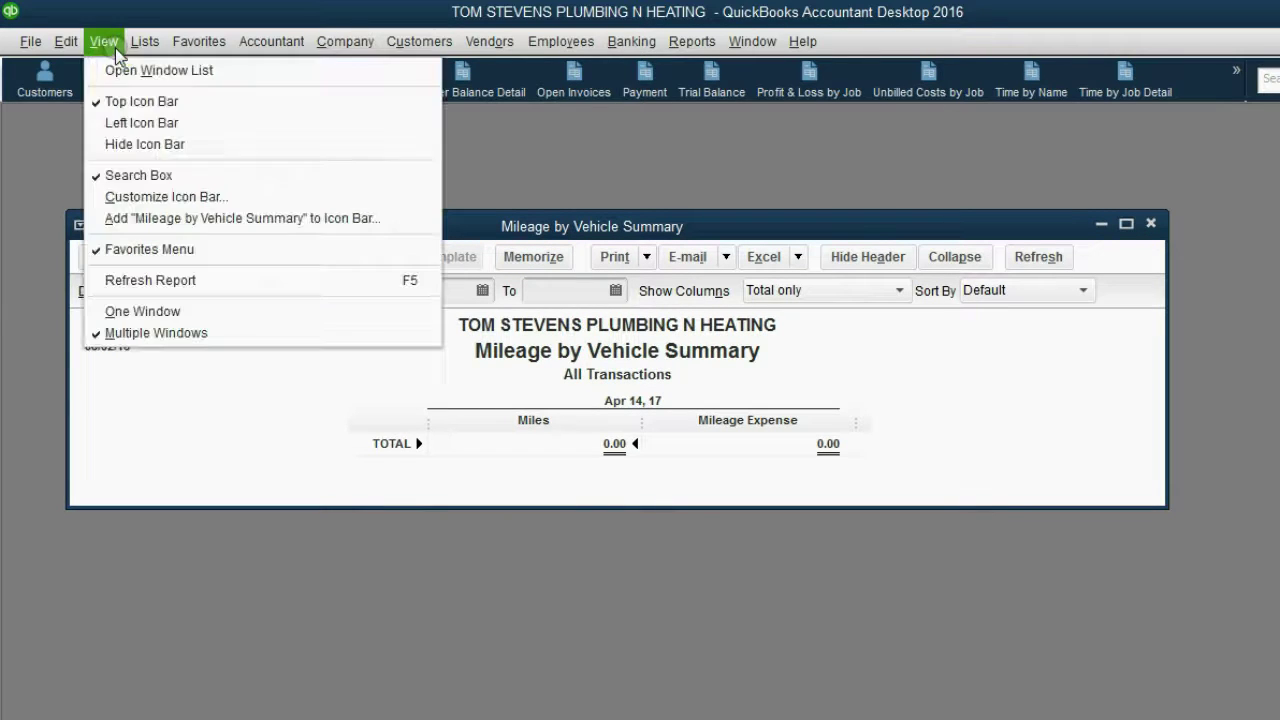
pyautogui.click(253, 220)
pyautogui.click(470, 250)
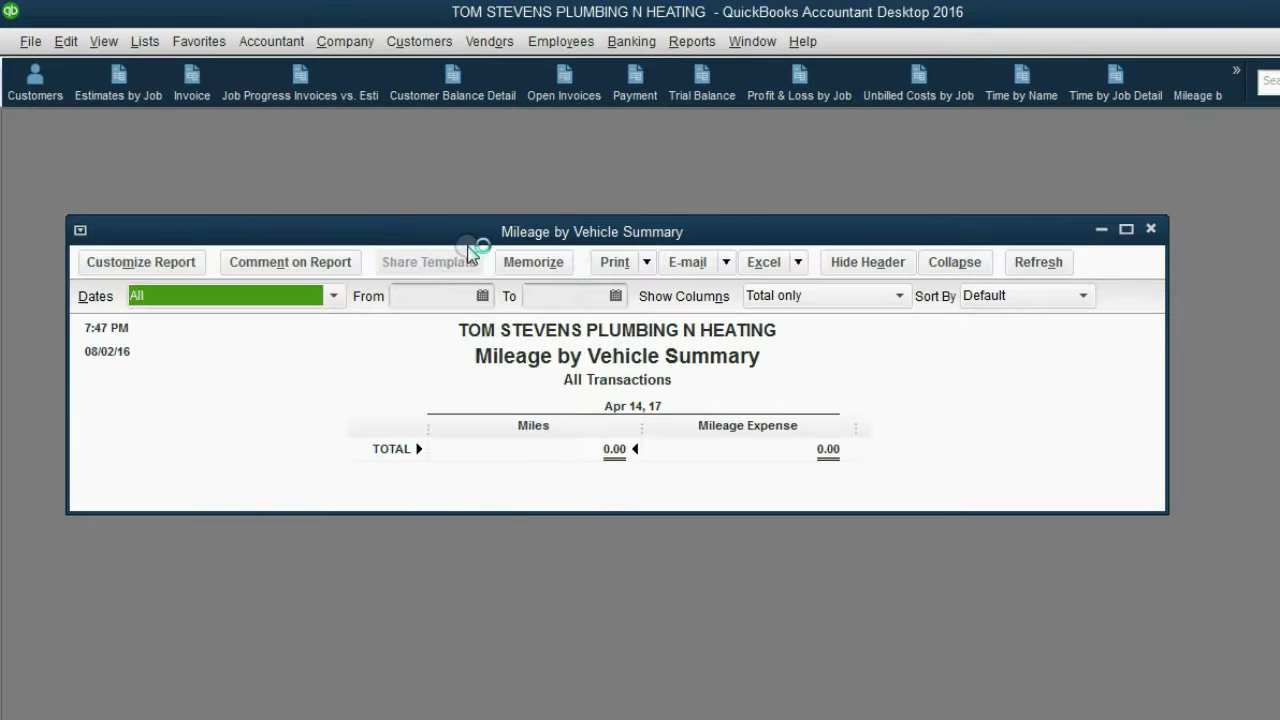
pyautogui.press('Escape')
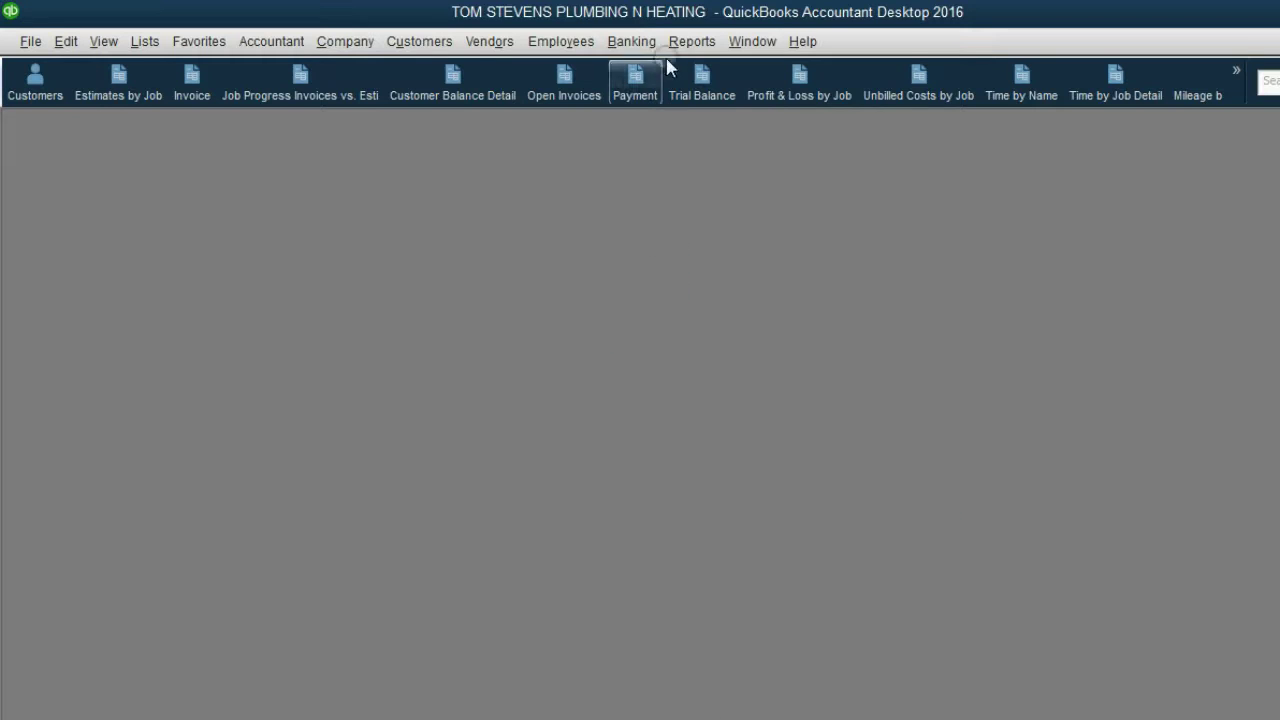
# Run the Mileage by Job Detail report for all dates and widen its window
pyautogui.click(690, 41)
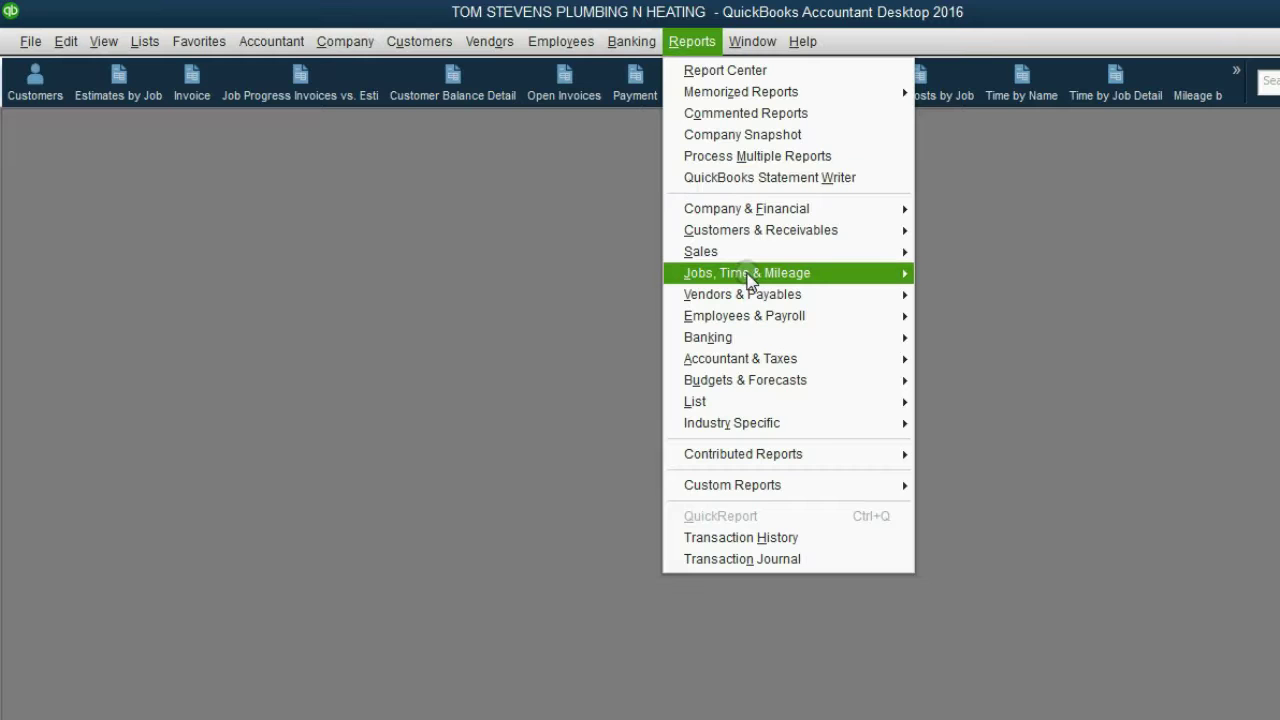
pyautogui.moveTo(750, 275)
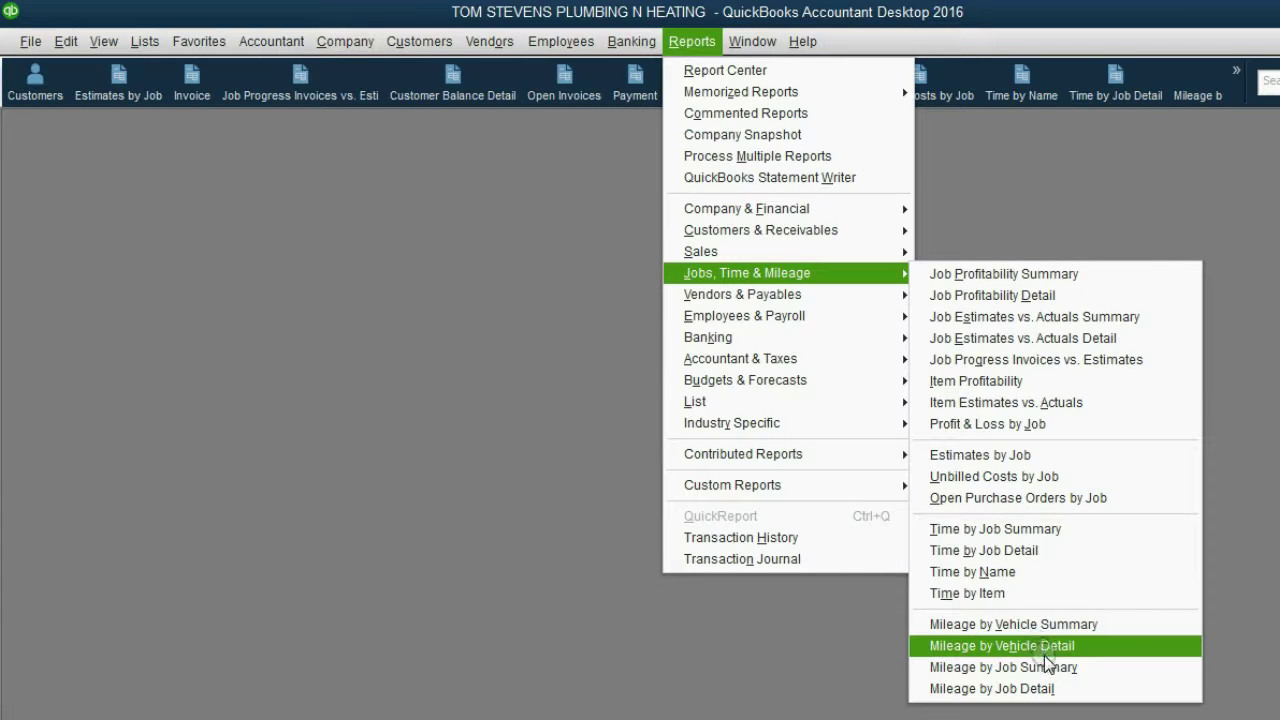
pyautogui.click(1045, 689)
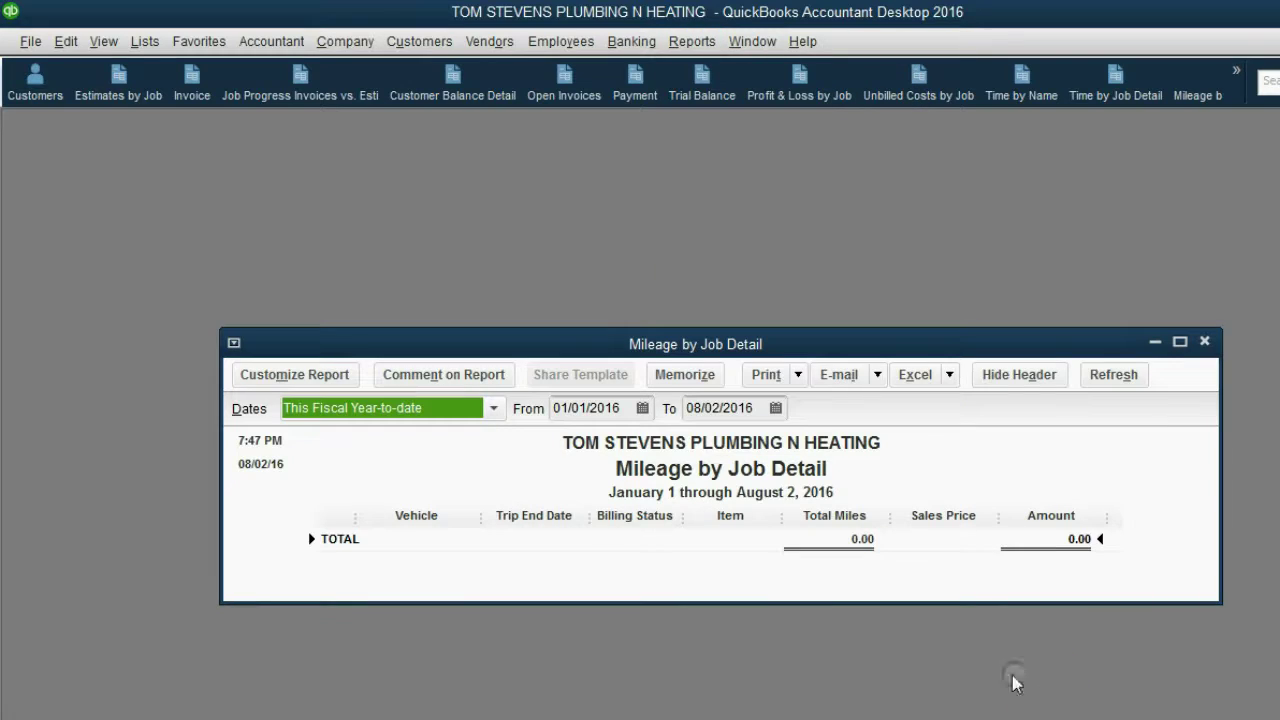
pyautogui.click(496, 412)
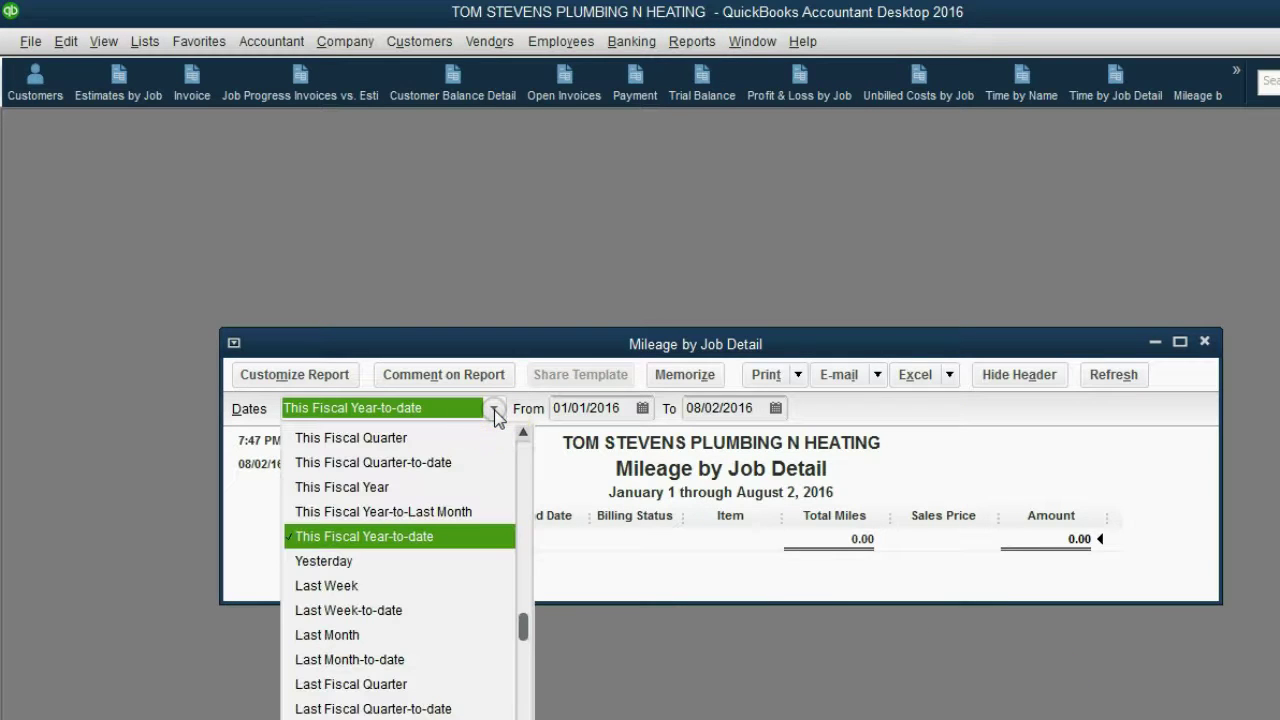
pyautogui.press('a')
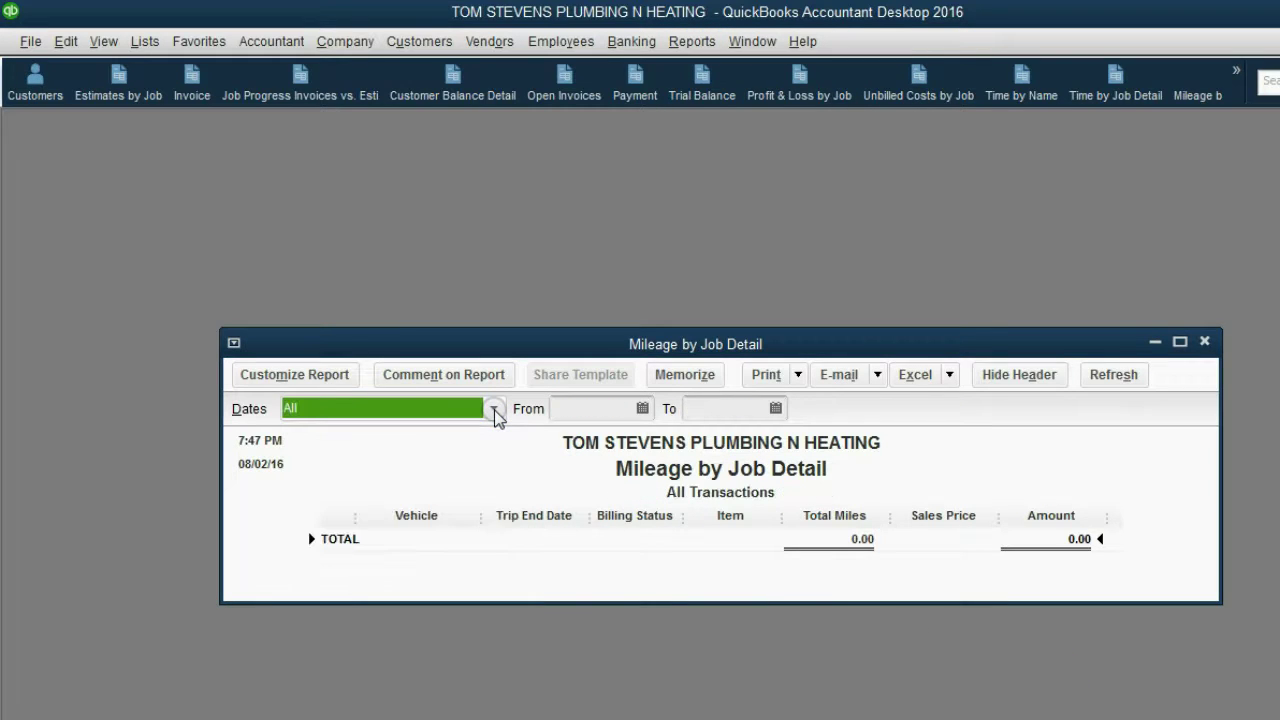
pyautogui.moveTo(487, 352); pyautogui.dragTo(350, 205)
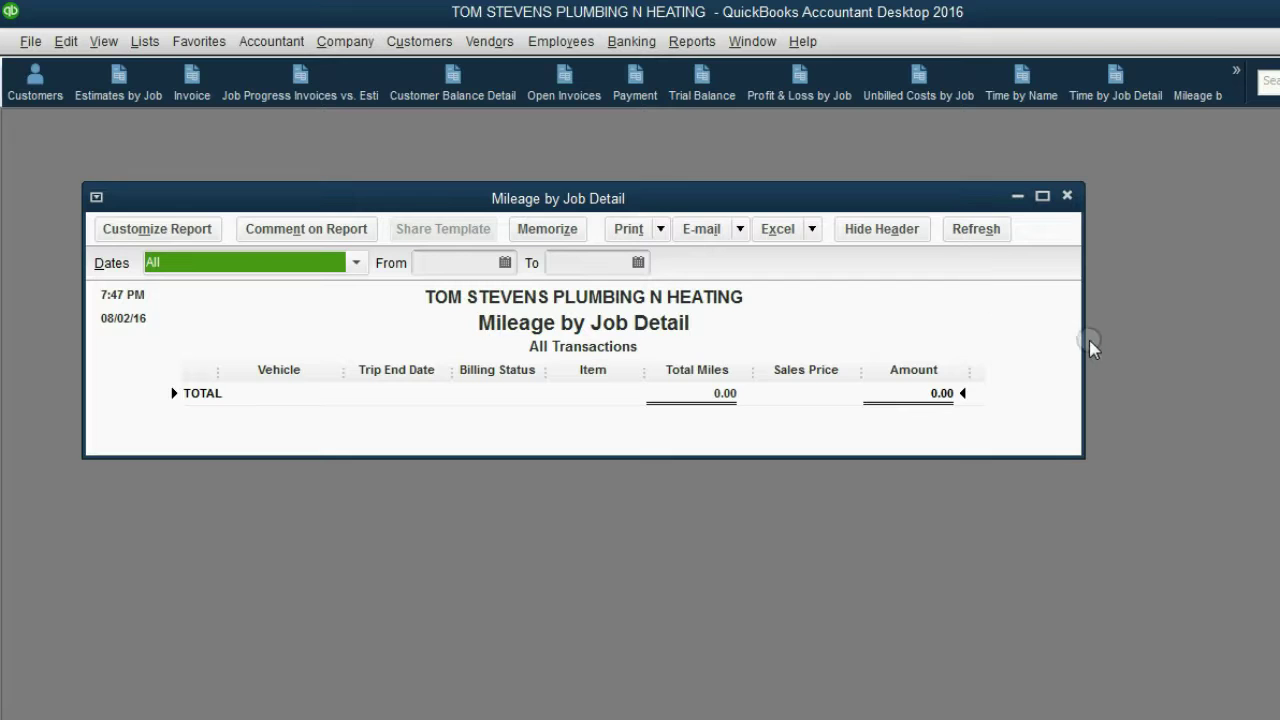
pyautogui.moveTo(1082, 345); pyautogui.dragTo(1278, 347)
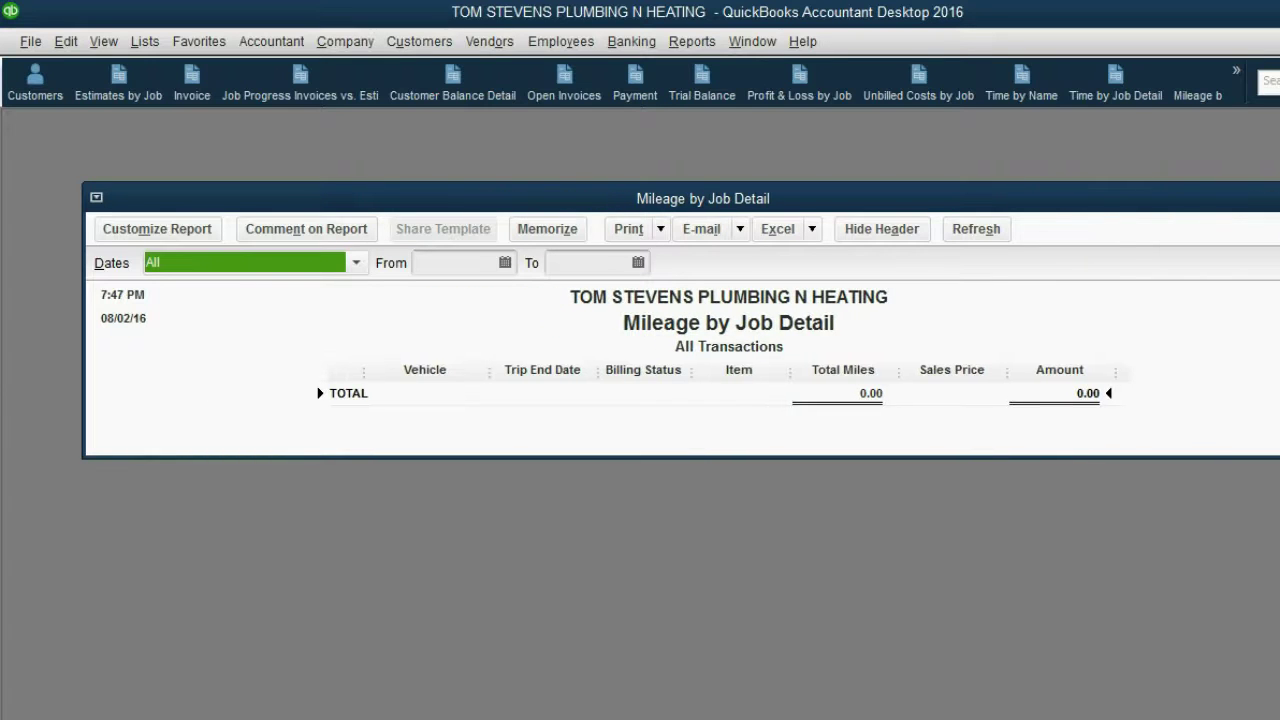
pyautogui.moveTo(1080, 208); pyautogui.dragTo(997, 204)
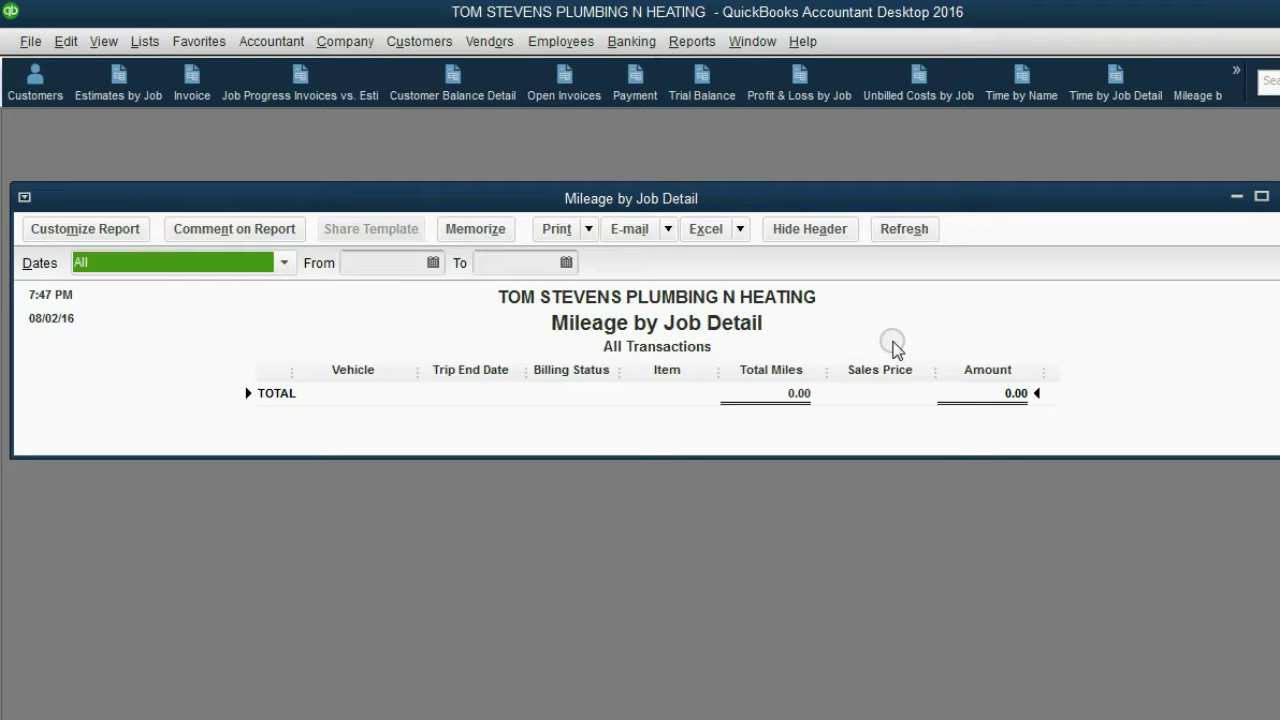
# Customize the Mileage by Job Detail report to include the Notes column and widen that column
pyautogui.click(118, 230)
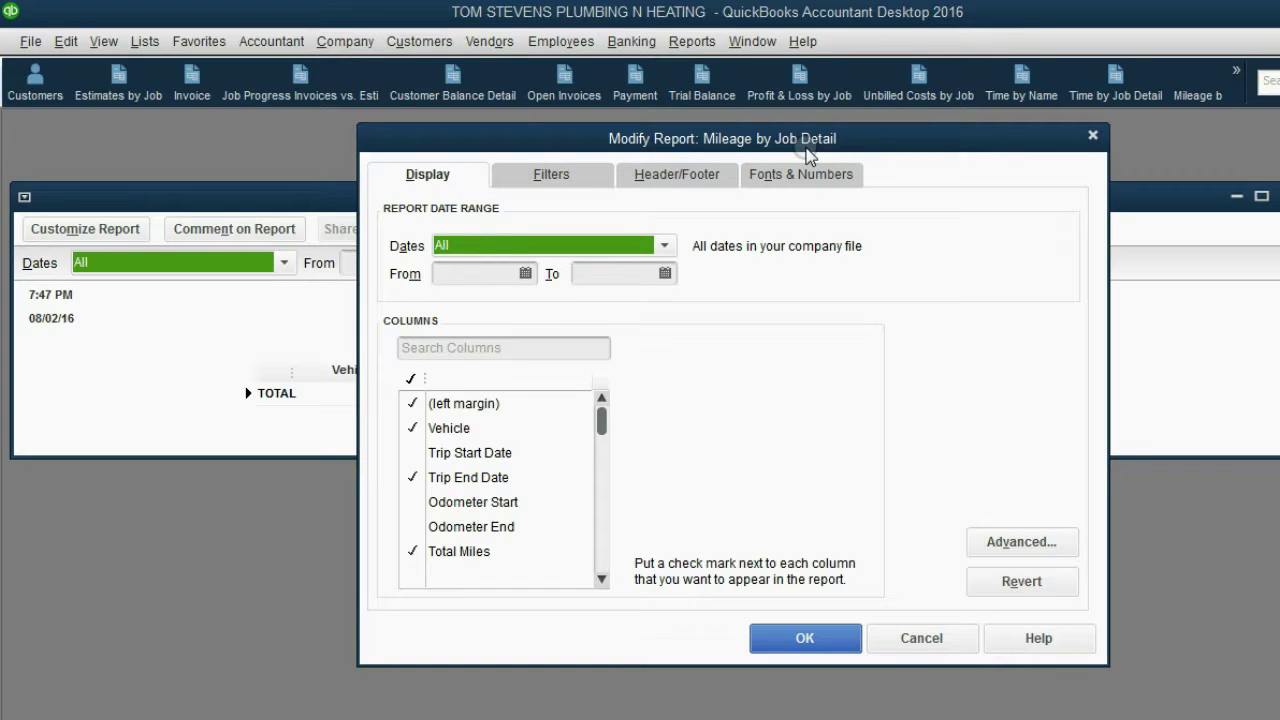
pyautogui.moveTo(601, 421); pyautogui.dragTo(605, 515)
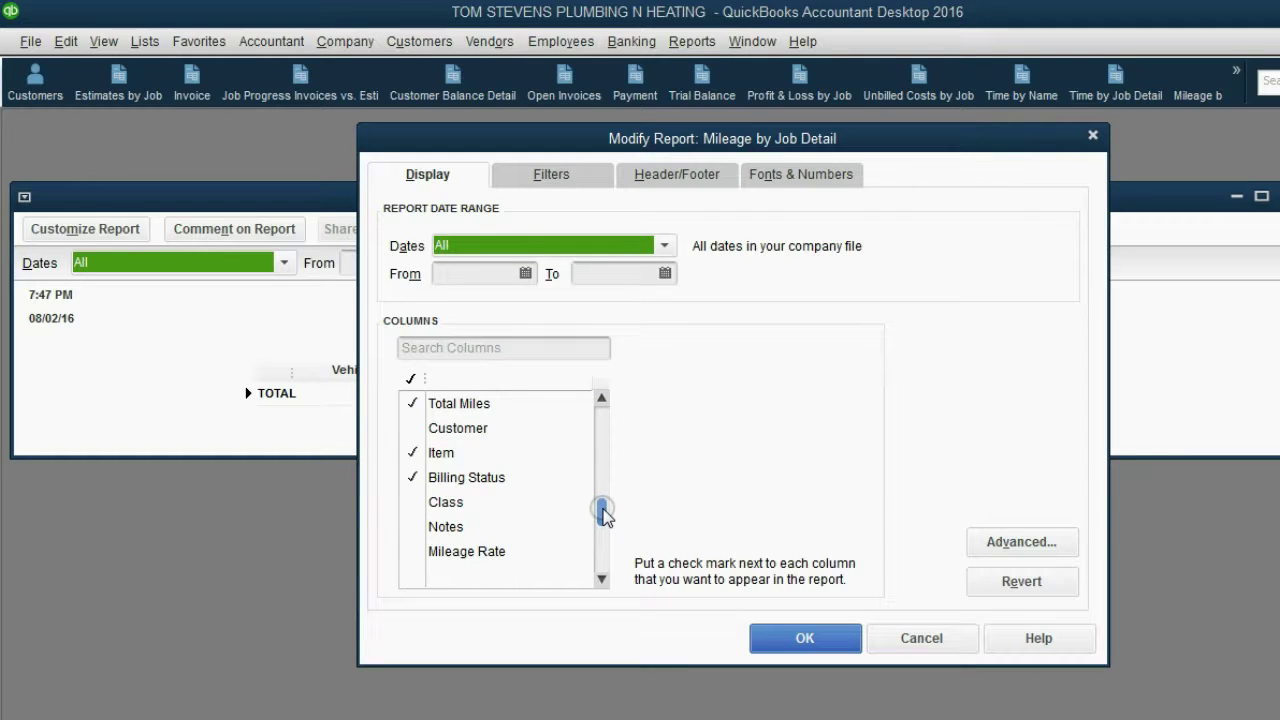
pyautogui.click(414, 526)
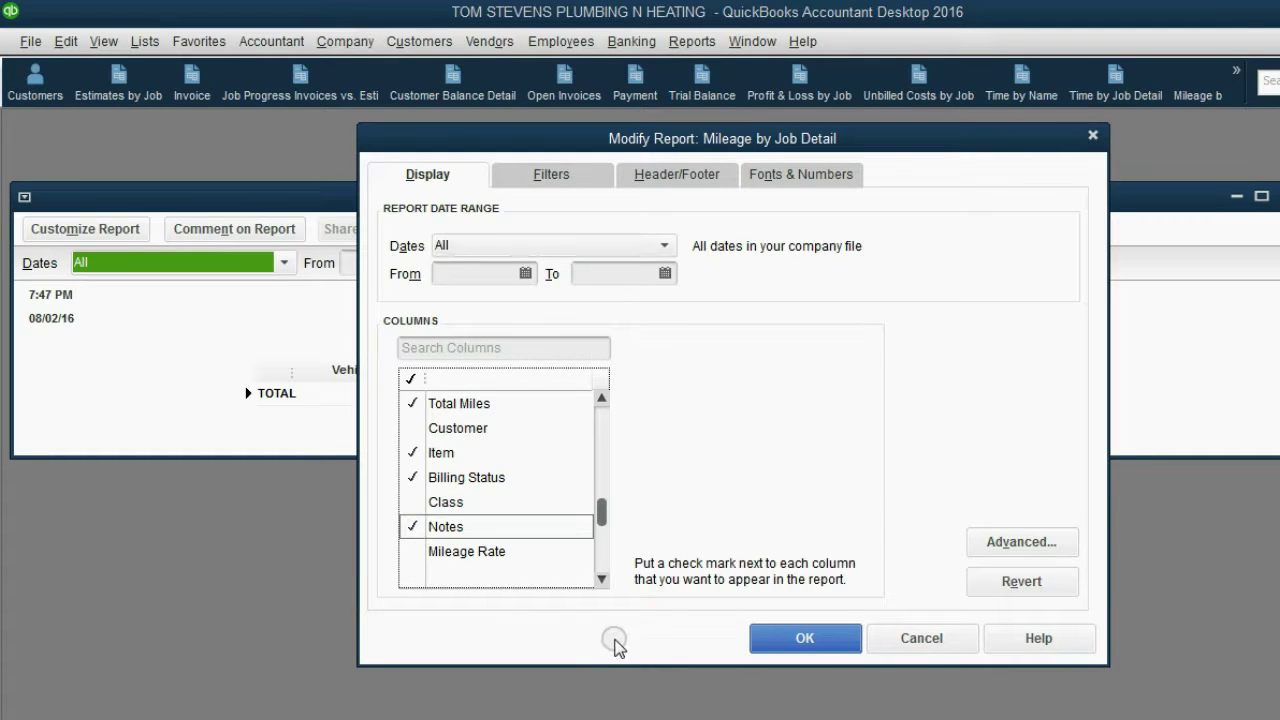
pyautogui.click(786, 636)
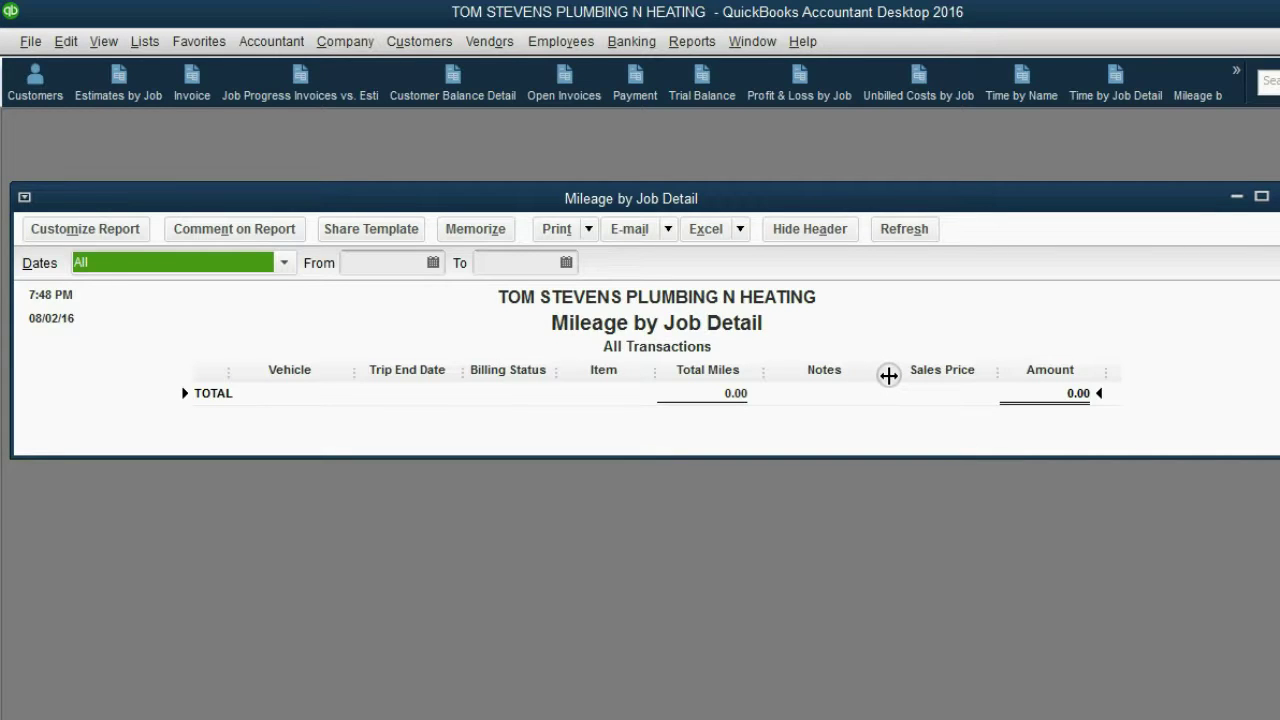
pyautogui.moveTo(889, 375); pyautogui.dragTo(1003, 371)
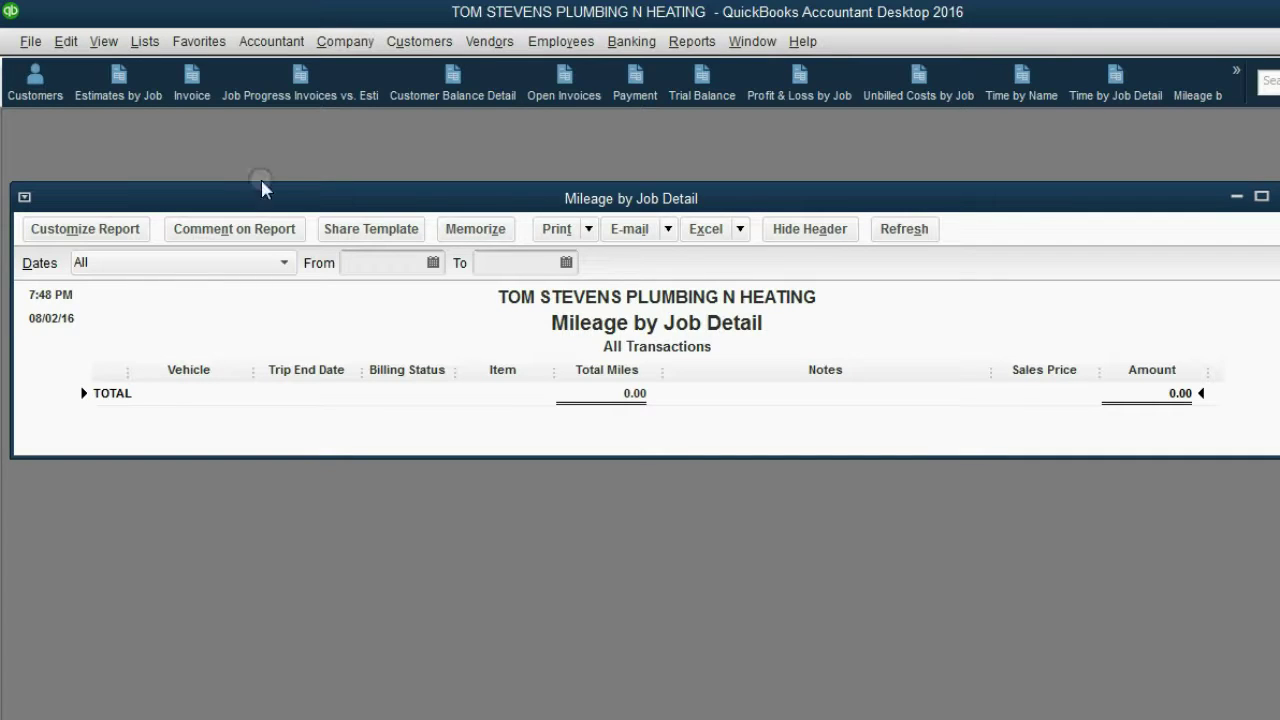
# Add the customized Mileage by Job Detail report to the icon bar with the default label and close the report
pyautogui.click(105, 44)
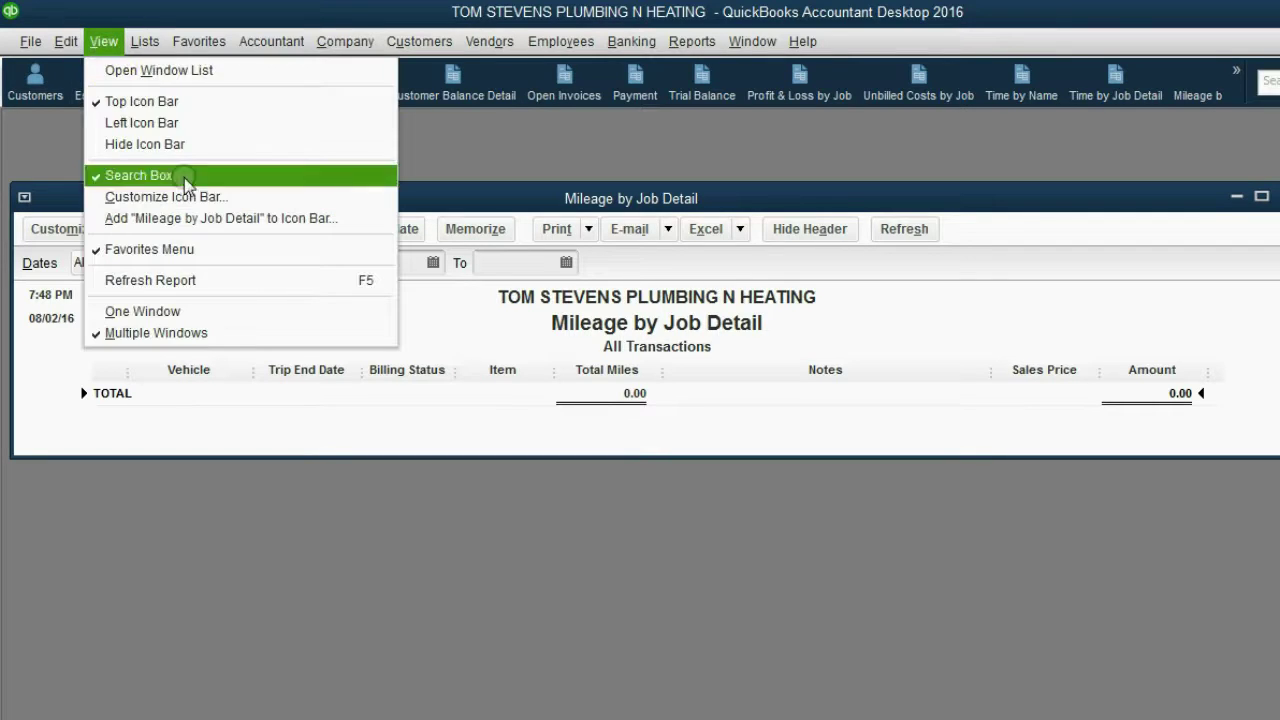
pyautogui.click(220, 218)
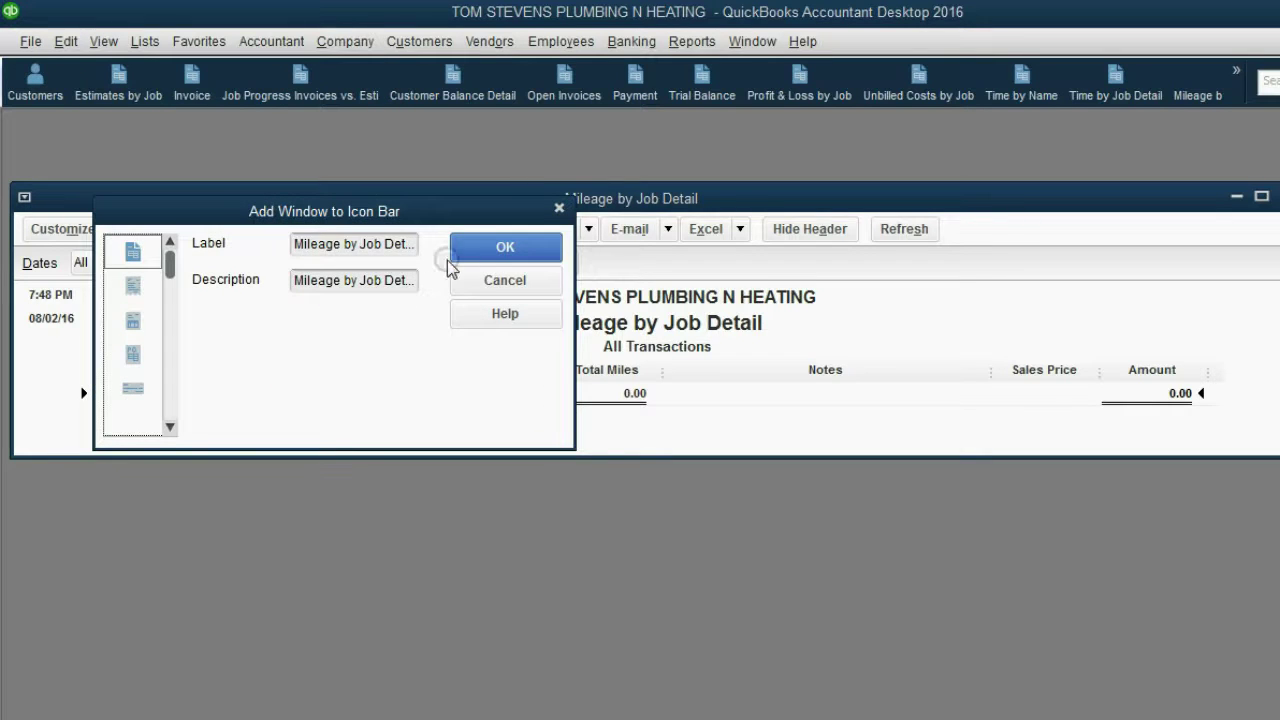
pyautogui.click(495, 250)
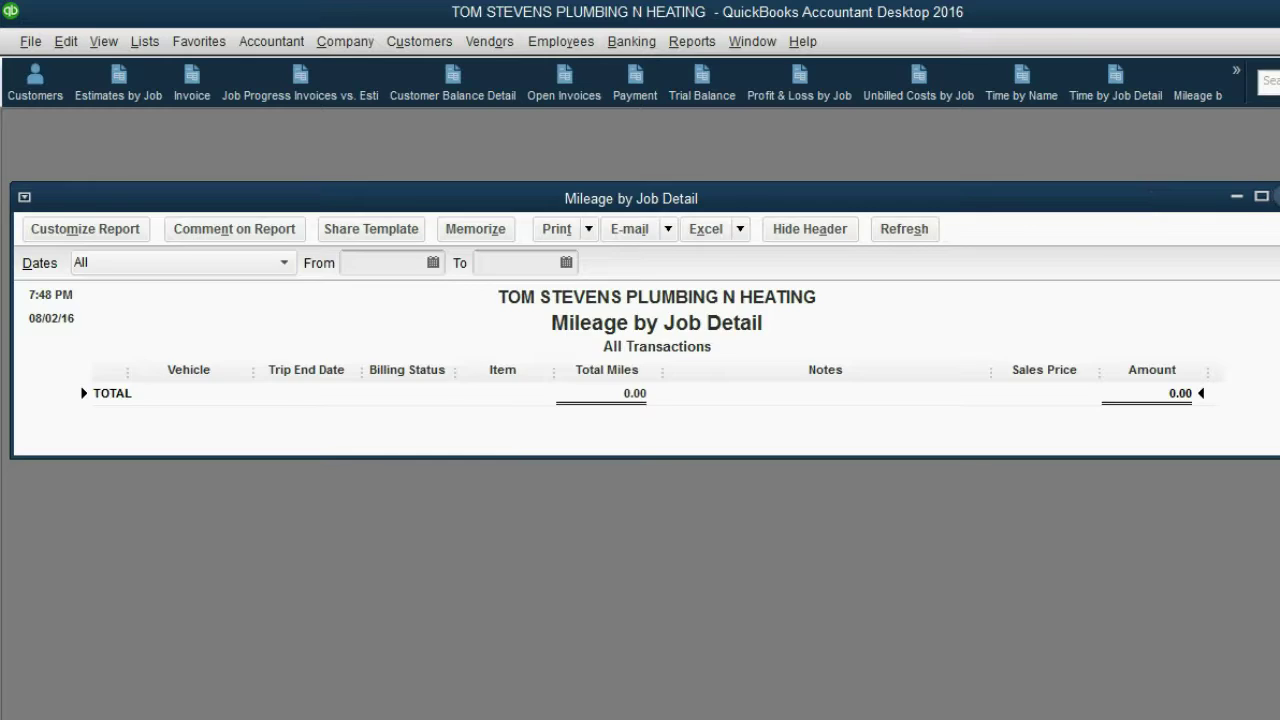
pyautogui.press('Escape')
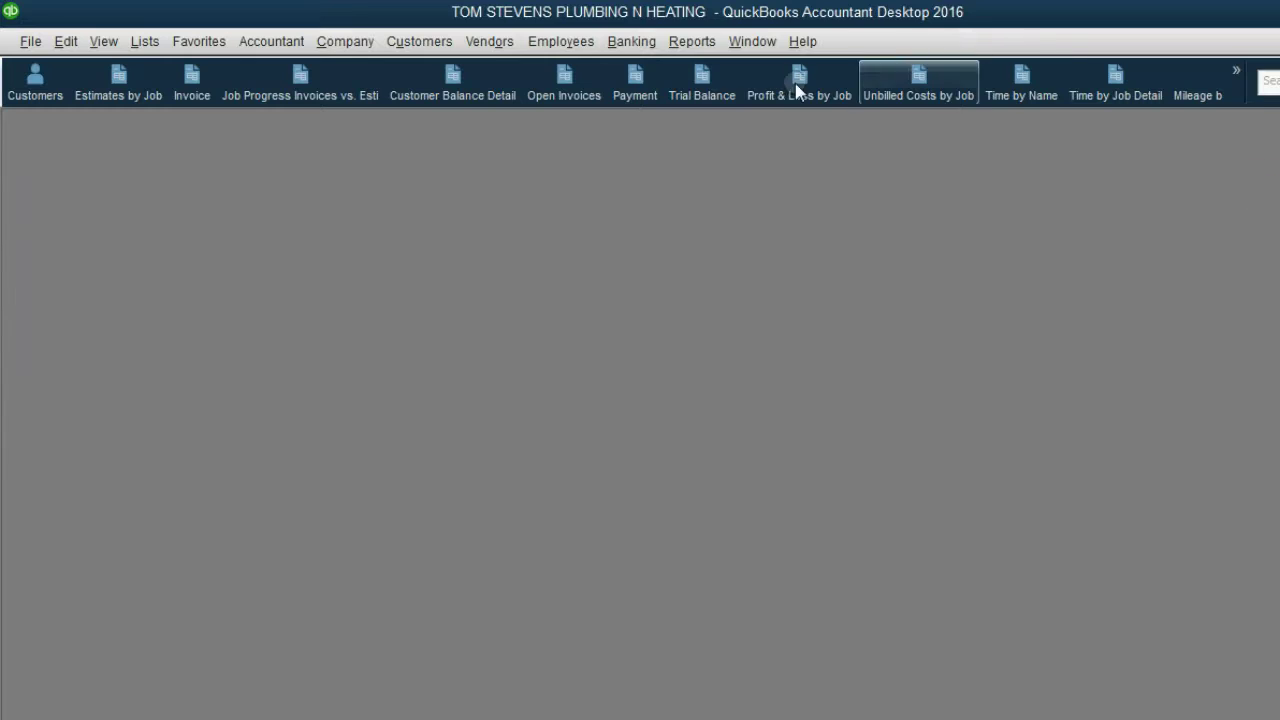
# Test the two new icon bar shortcuts by opening Mileage by Job Detail and Mileage by Vehicle Summary, and close both reports
pyautogui.click(1237, 95)
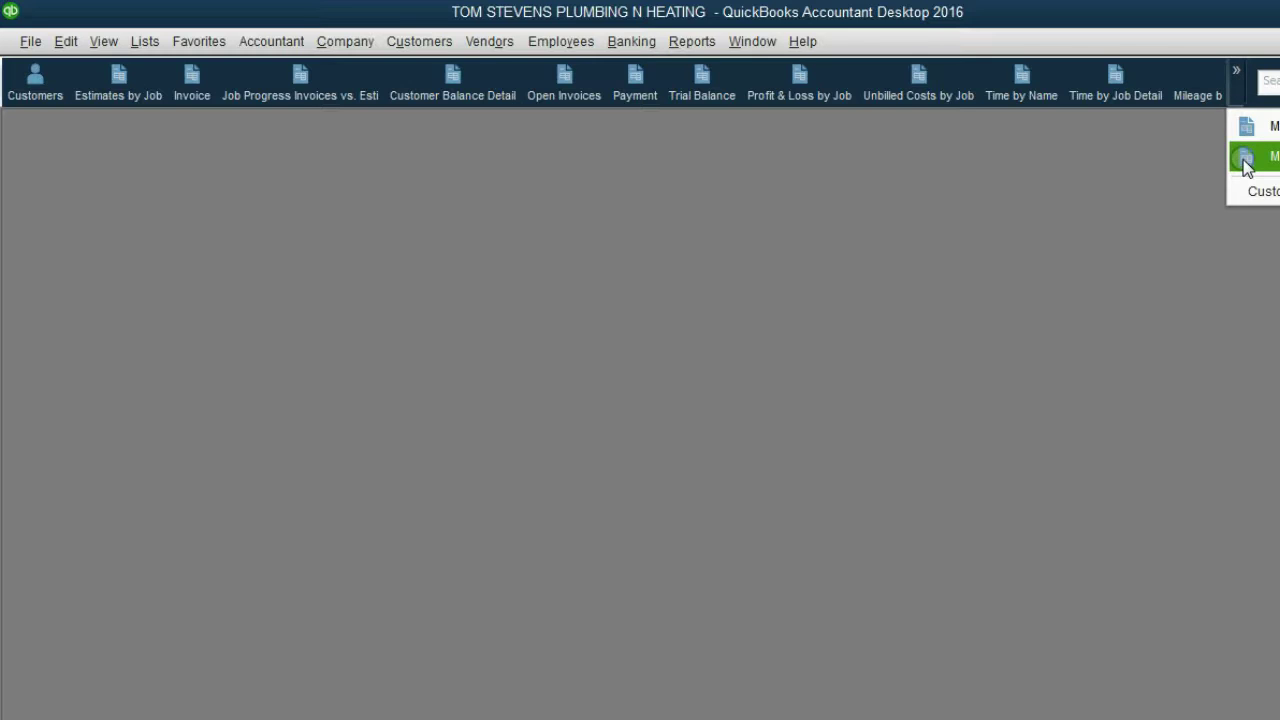
pyautogui.click(1245, 162)
pyautogui.click(1238, 90)
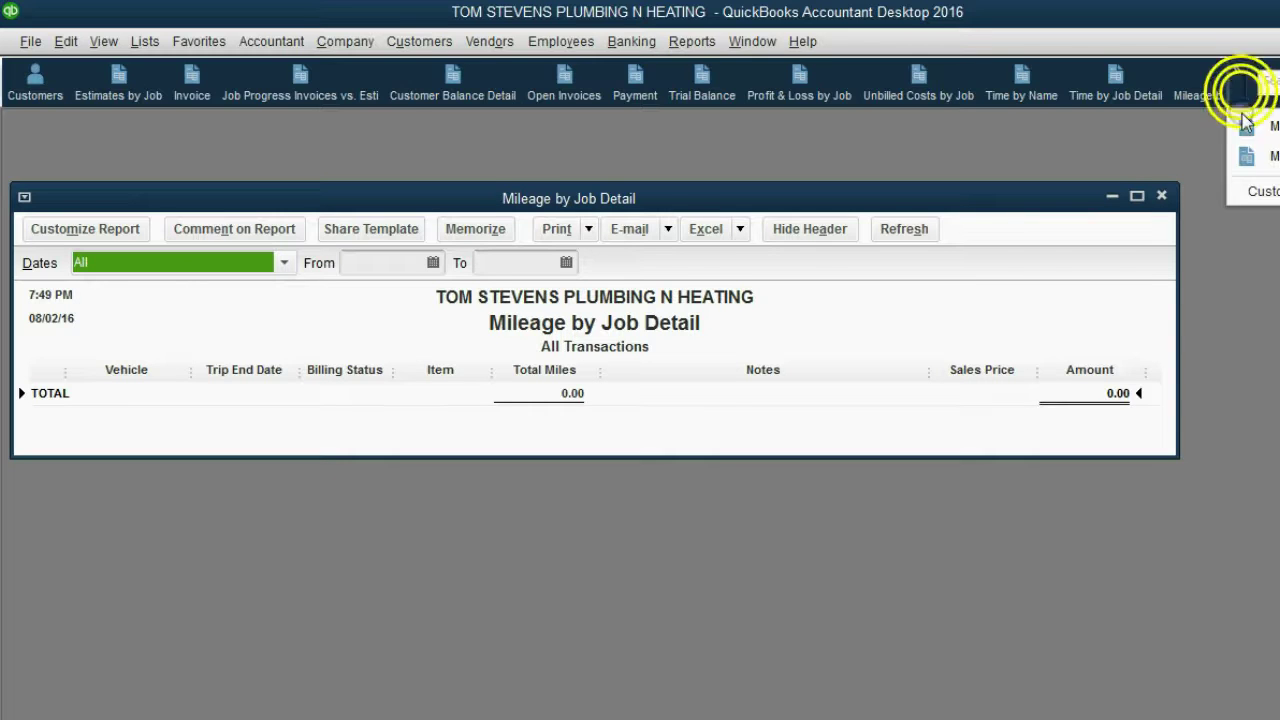
pyautogui.click(1246, 126)
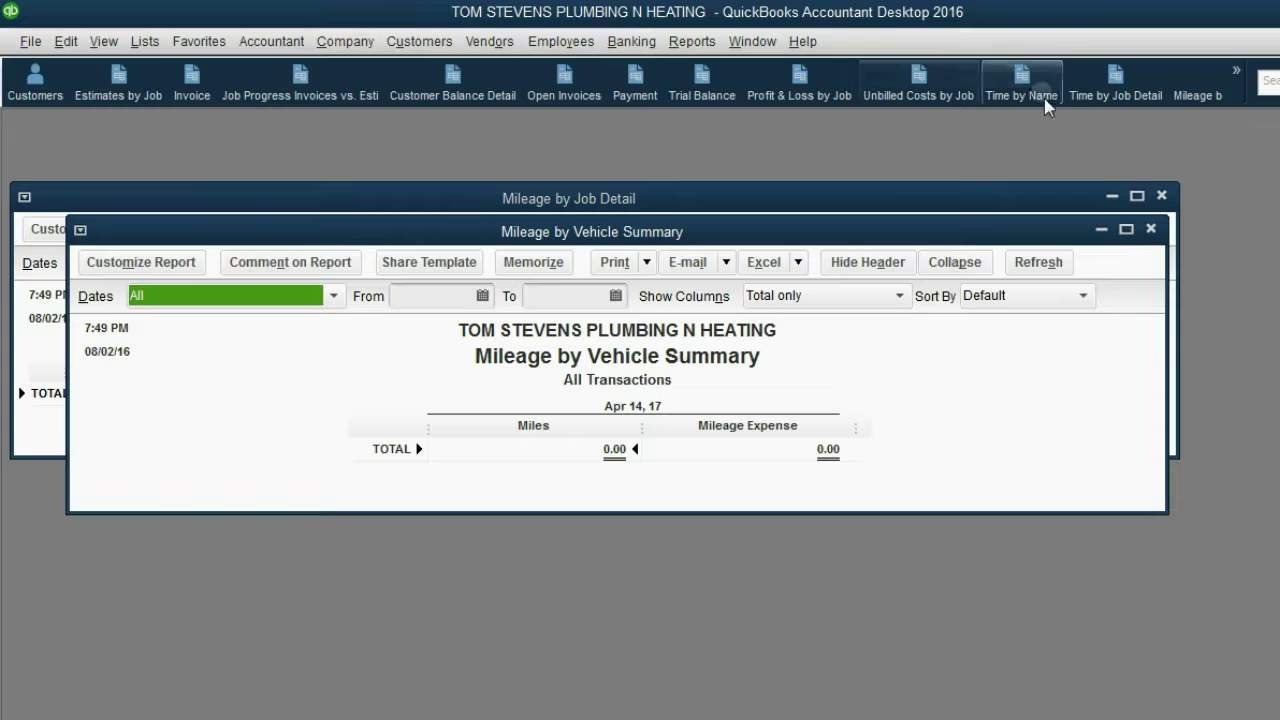
pyautogui.click(1150, 229)
pyautogui.click(1161, 196)
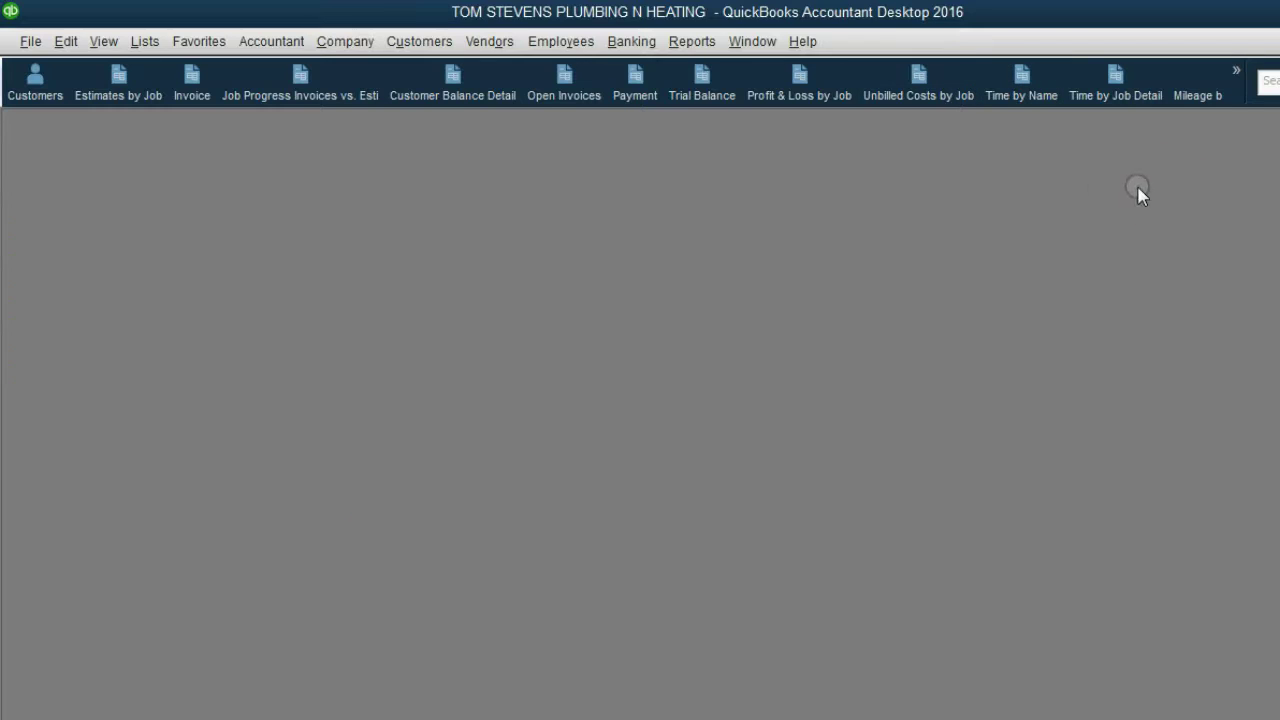
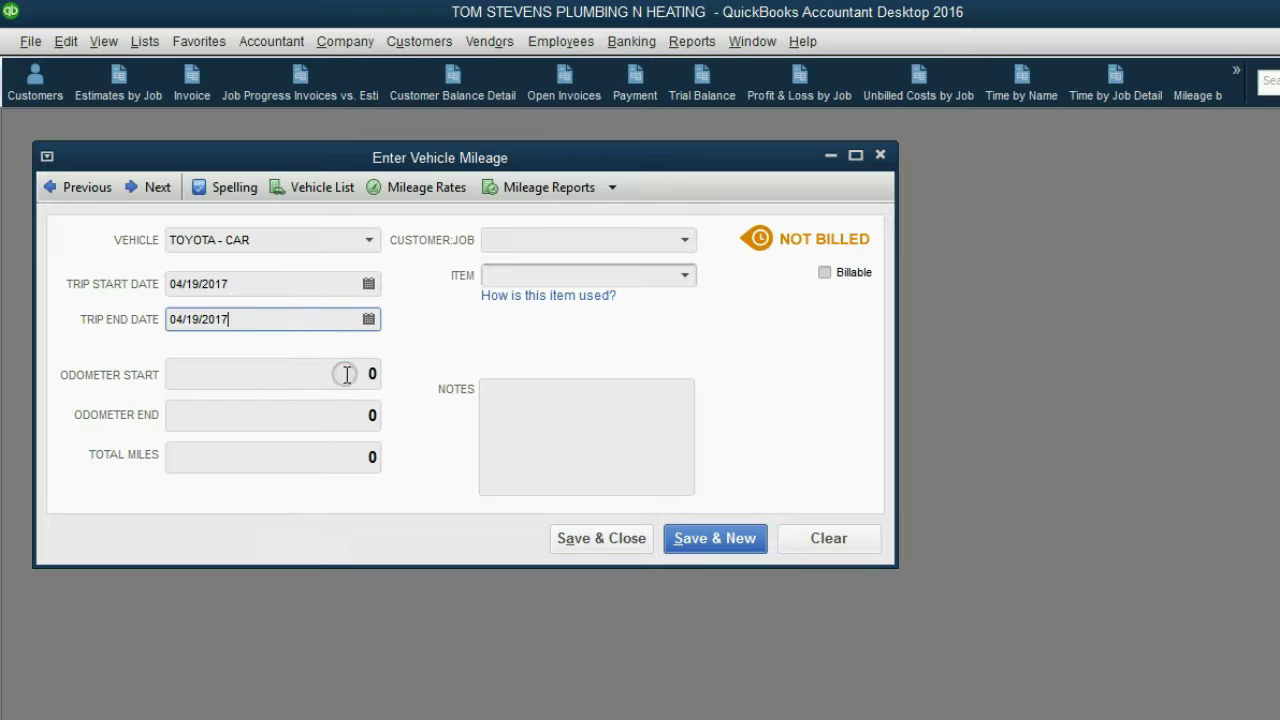
# Enter 17610 as the odometer start of the Toyota trip, consulting the PowerPoint slide for the mileage figures
pyautogui.hotkey('alt', 'Tab')
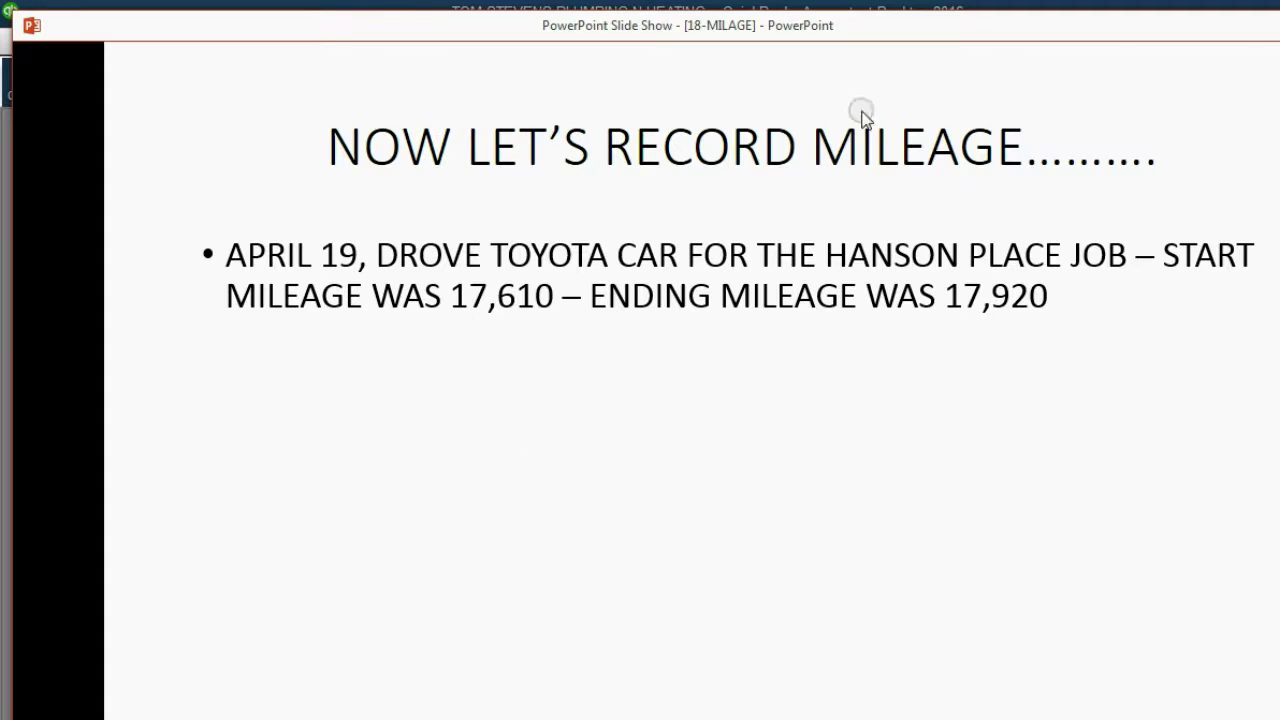
pyautogui.hotkey('alt', 'Tab')
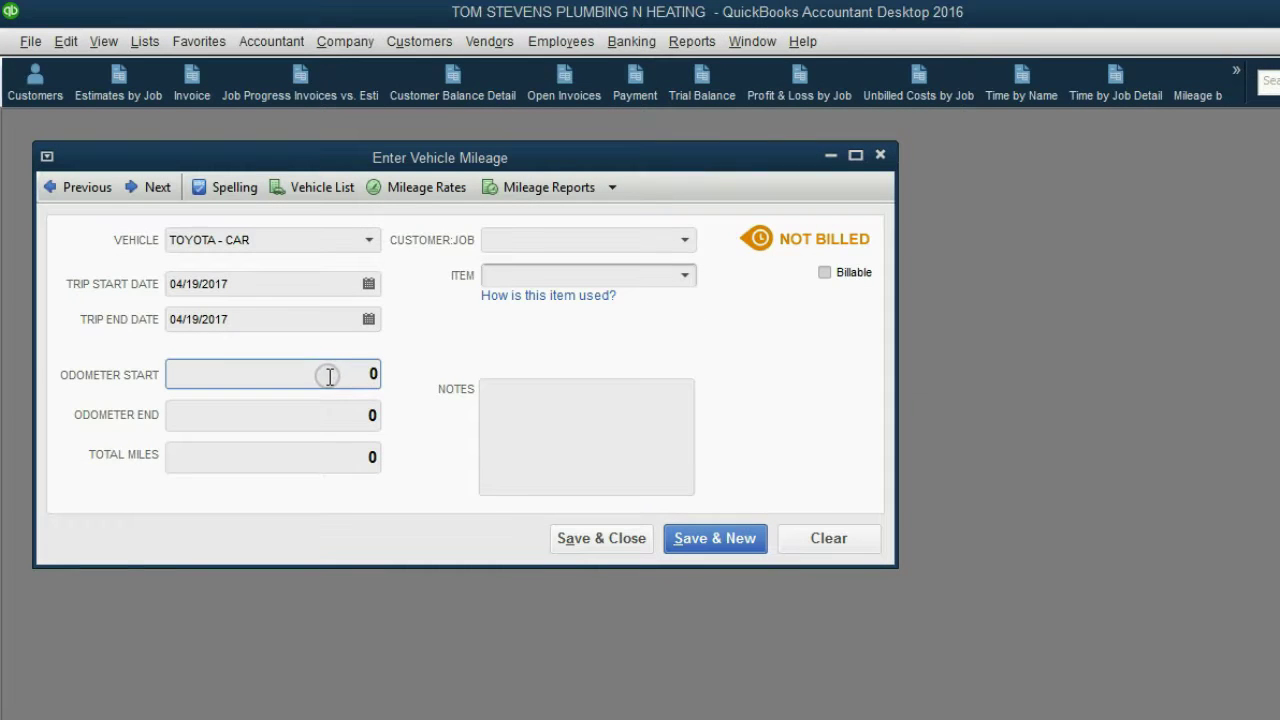
pyautogui.write('17')
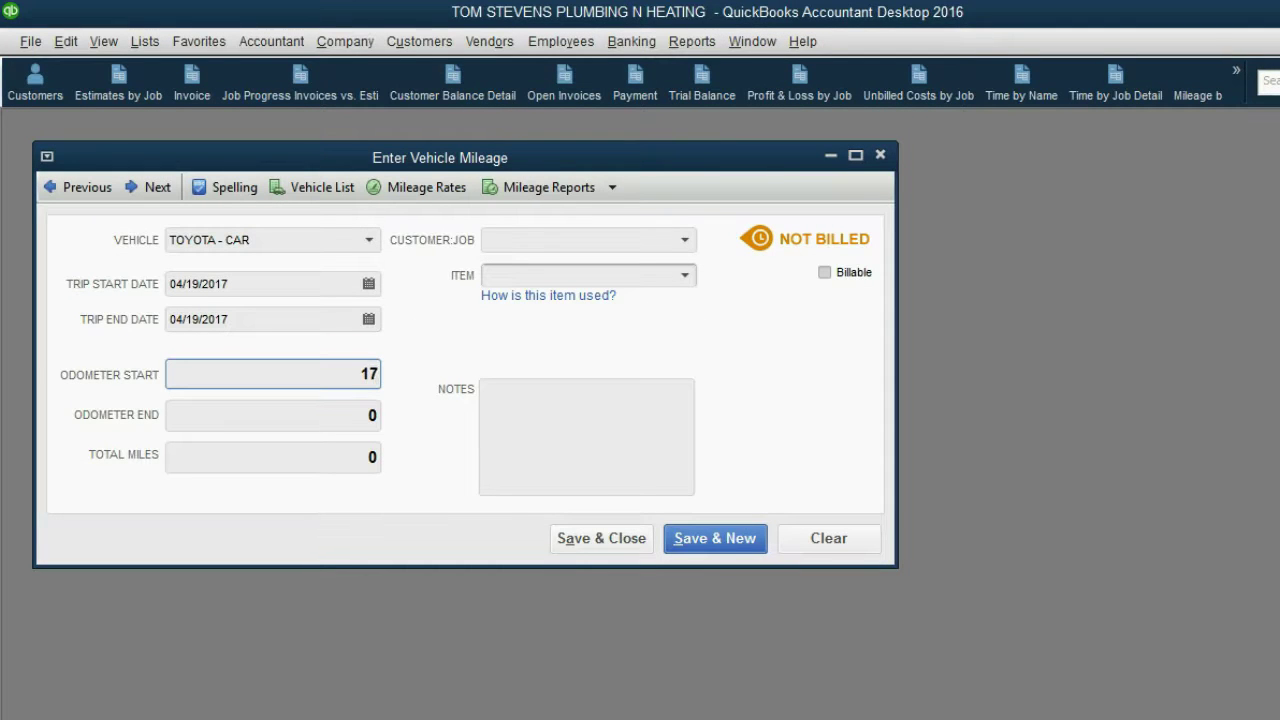
pyautogui.write('610')
pyautogui.press('Tab')
pyautogui.hotkey('alt', 'Tab')
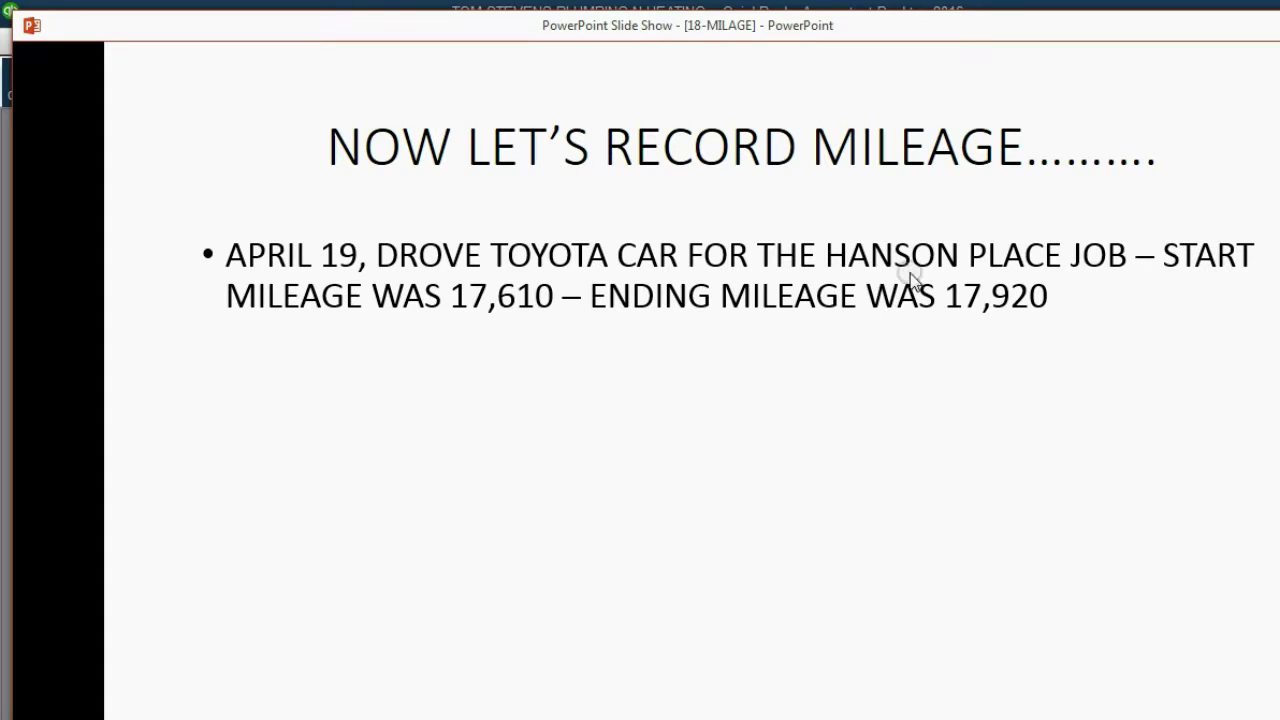
# Enter 17920 as the odometer end of the Toyota trip
pyautogui.hotkey('alt', 'Tab')
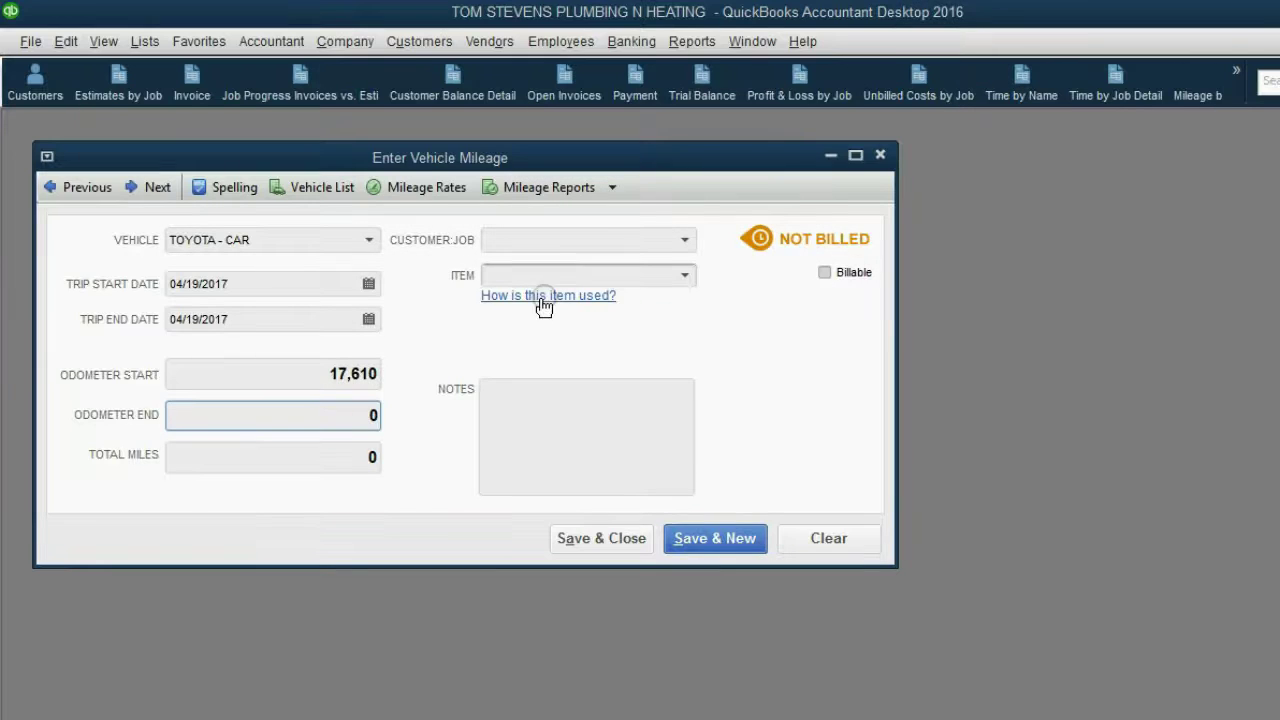
pyautogui.write('1')
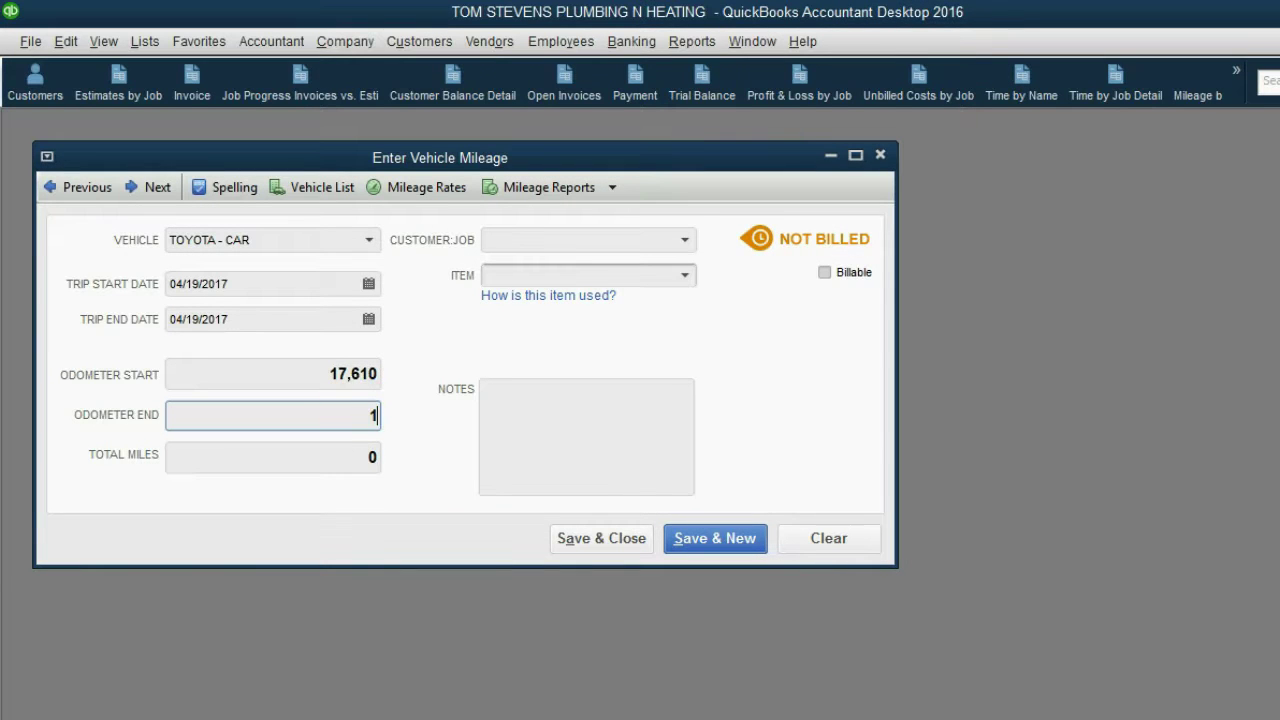
pyautogui.write('7920')
pyautogui.press('Tab')
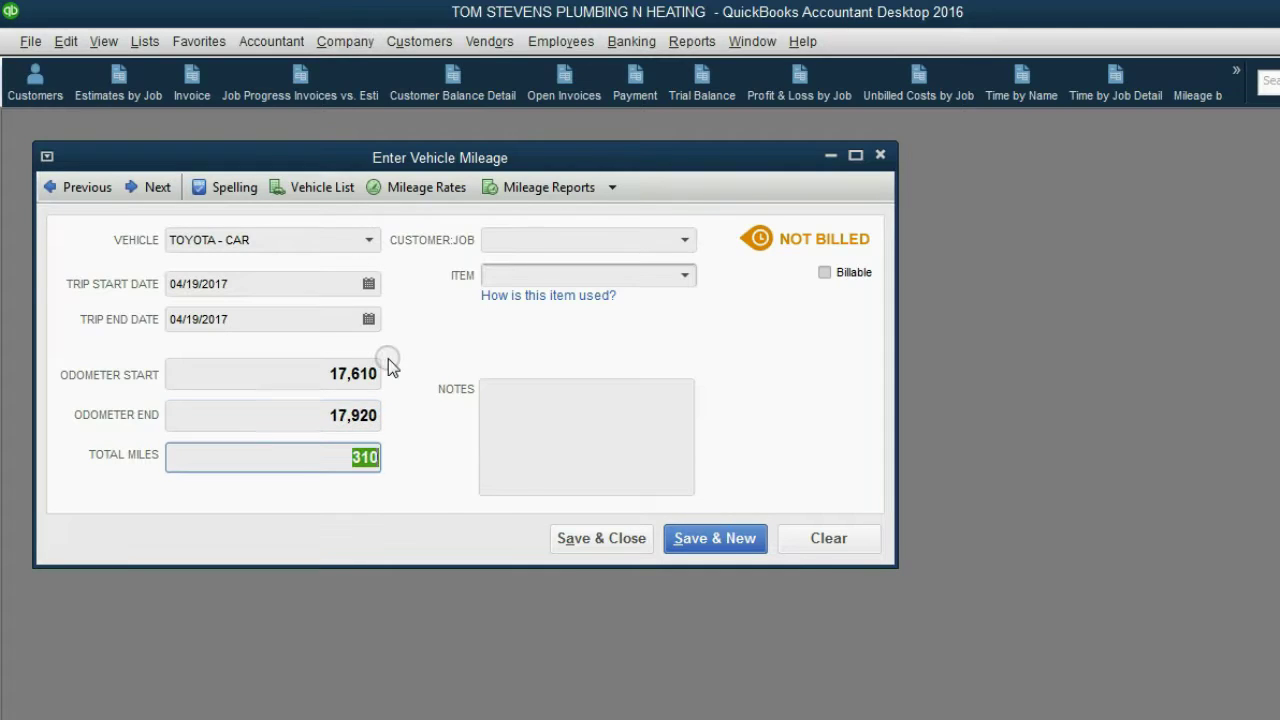
pyautogui.click(324, 461)
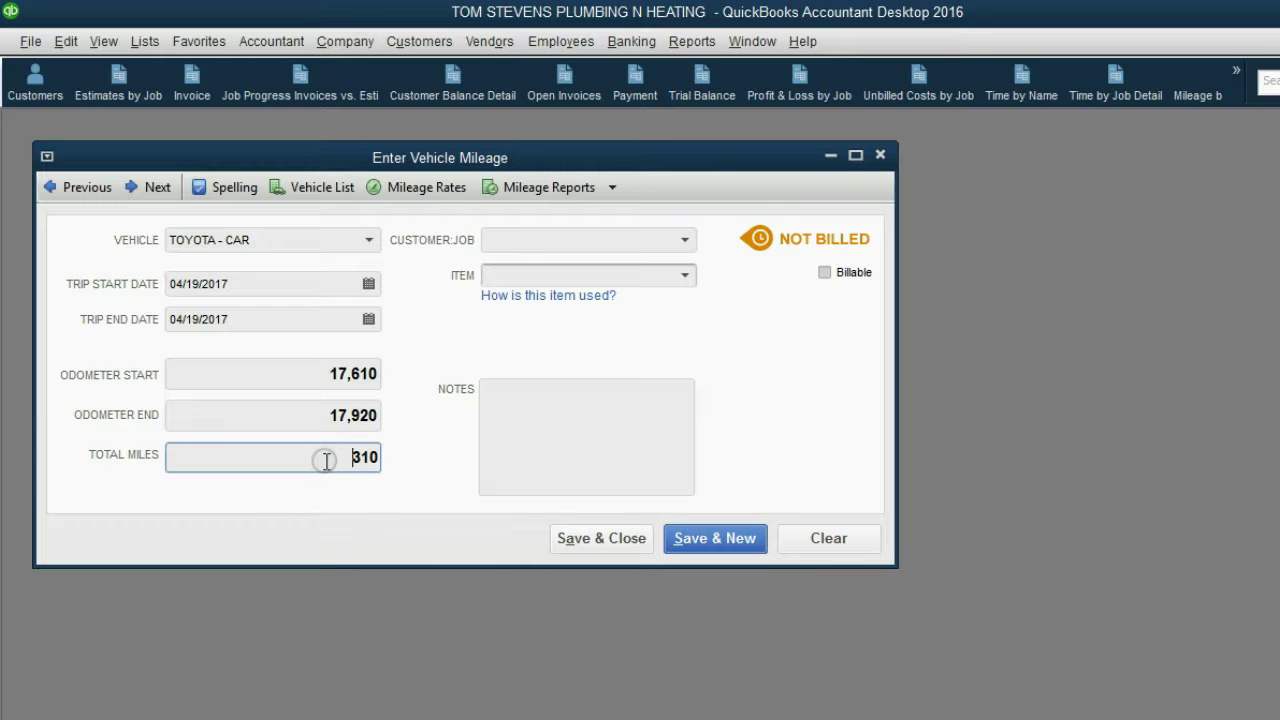
# Assign the Toyota trip to the Hanson Place job of Brown Co
pyautogui.hotkey('alt', 'Tab')
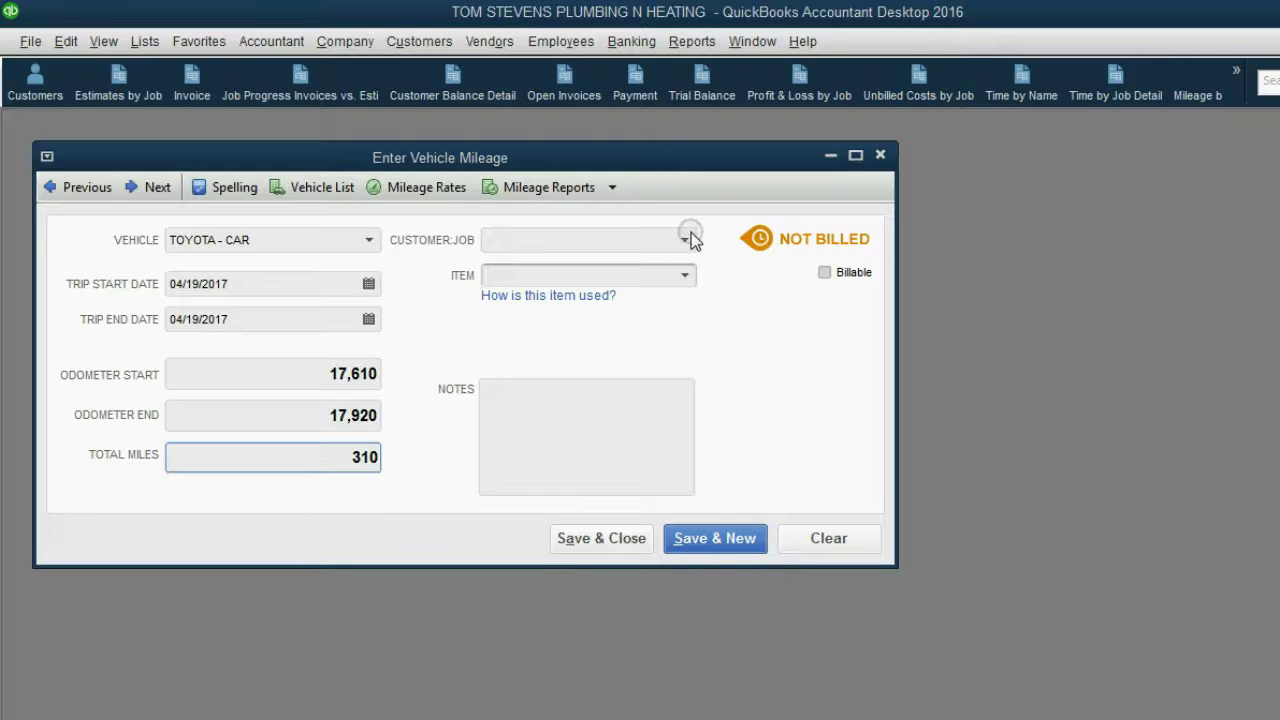
pyautogui.click(687, 238)
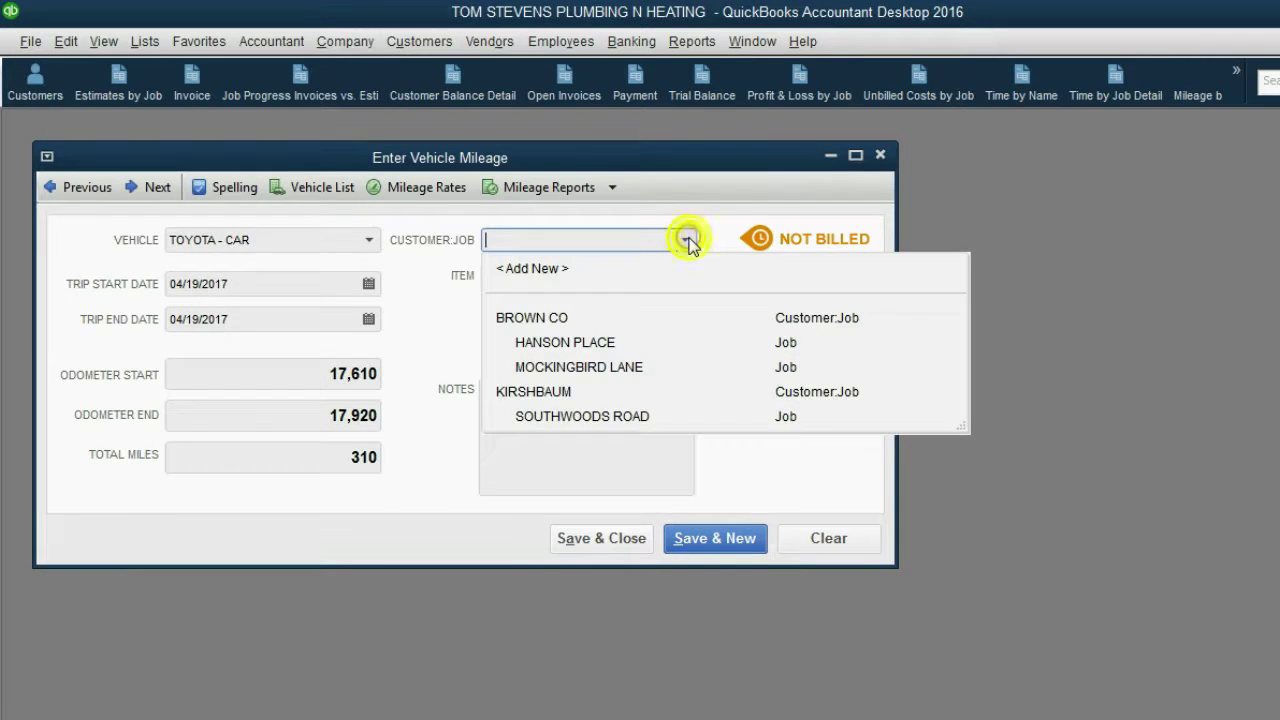
pyautogui.click(640, 344)
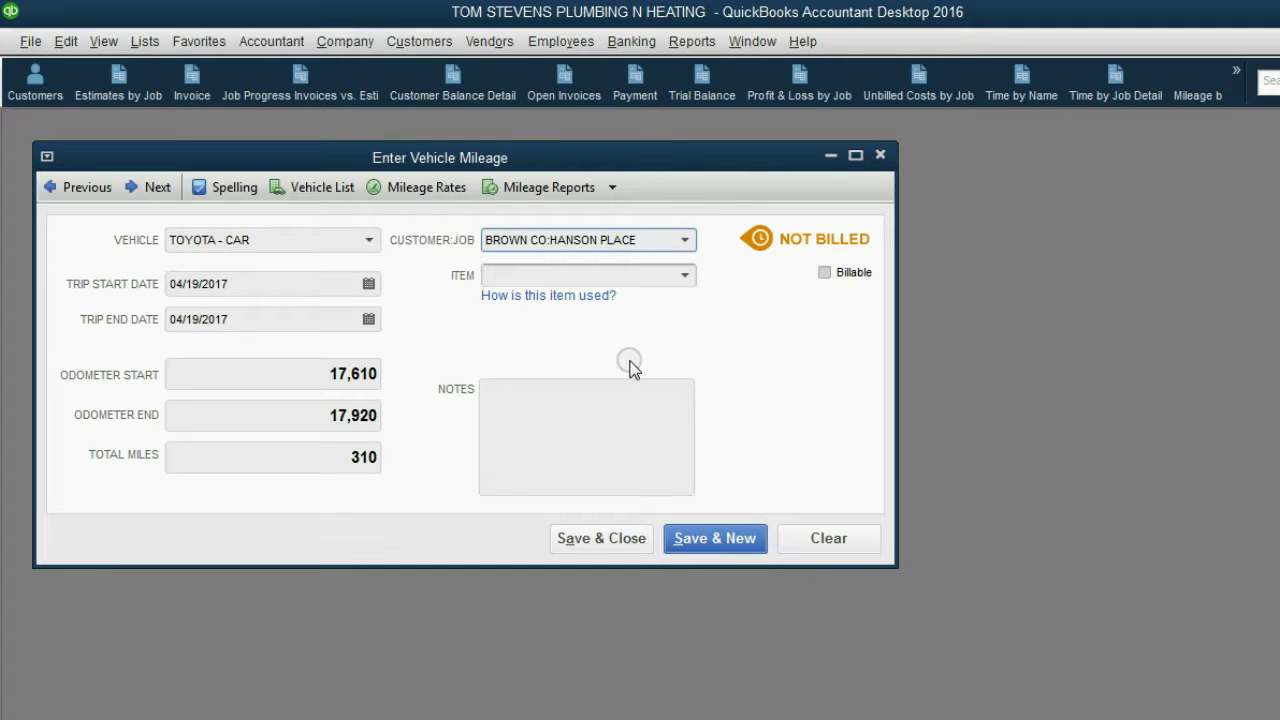
# Add the note "WOW THIS WAS A LONG TRIP" to the Toyota trip, then save and close the mileage entry
pyautogui.click(636, 406)
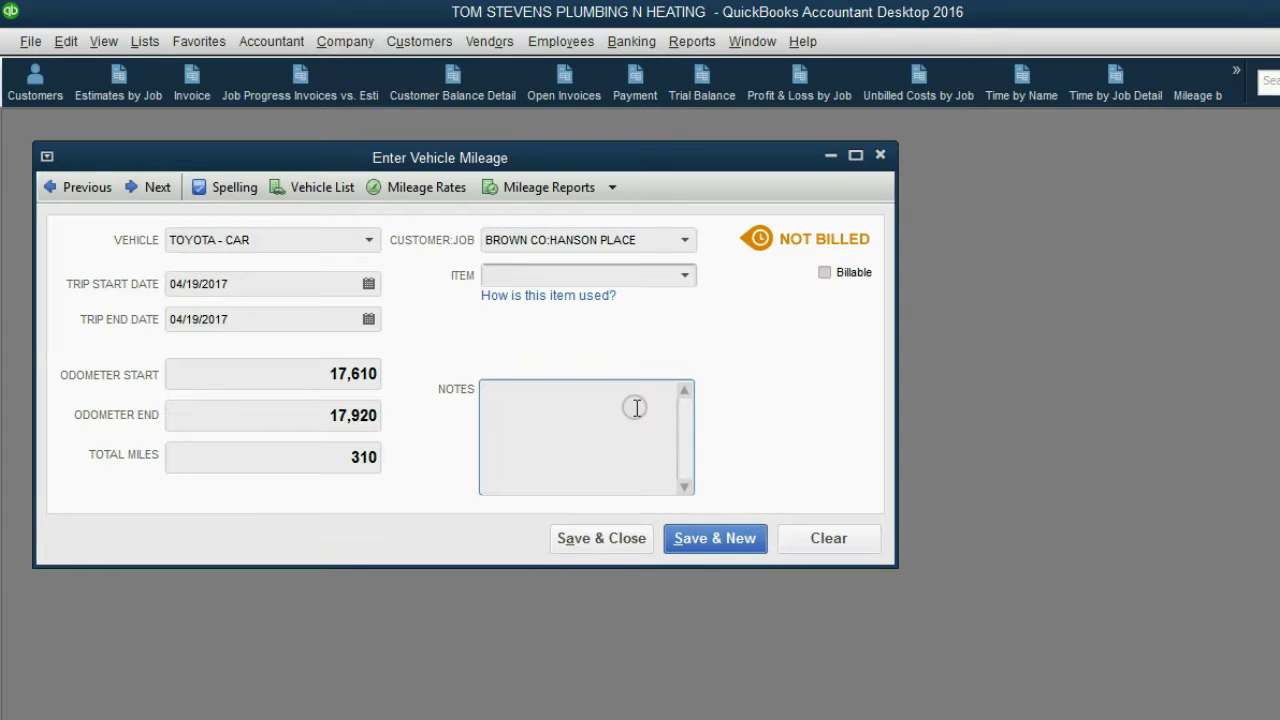
pyautogui.click(636, 407)
pyautogui.write('WOW THIS WAS A LONG TRIP')
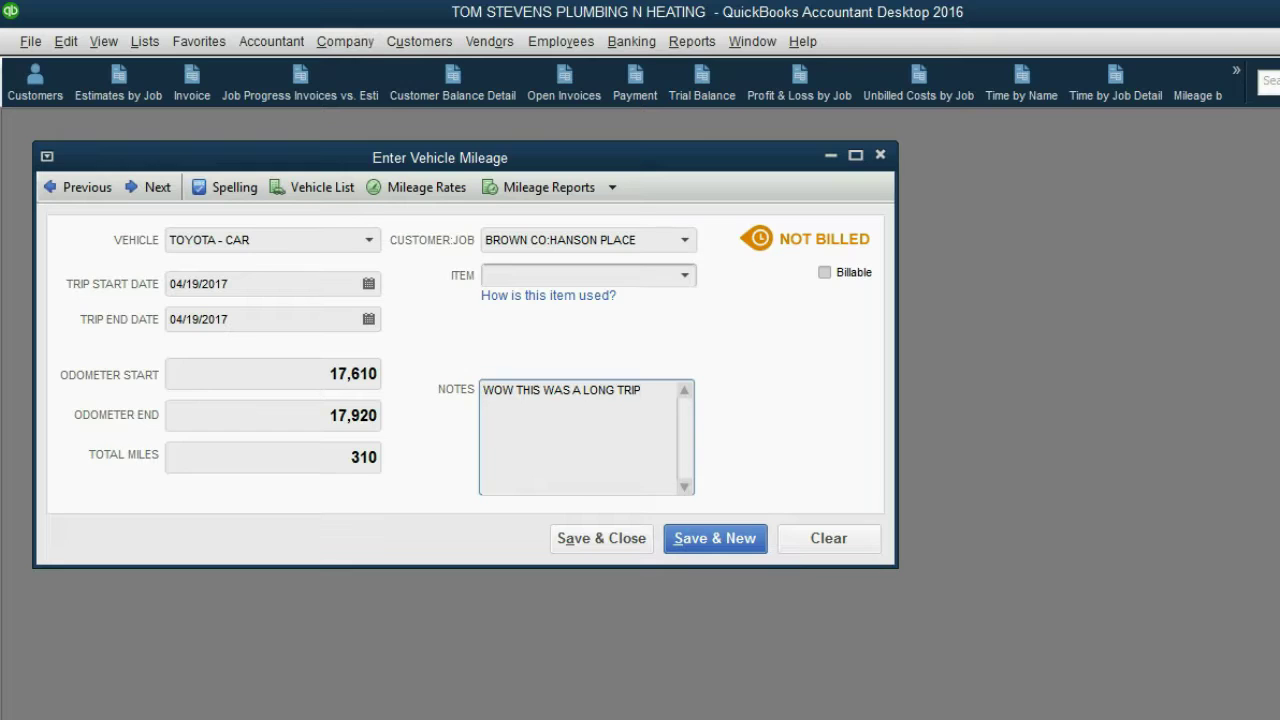
pyautogui.click(618, 538)
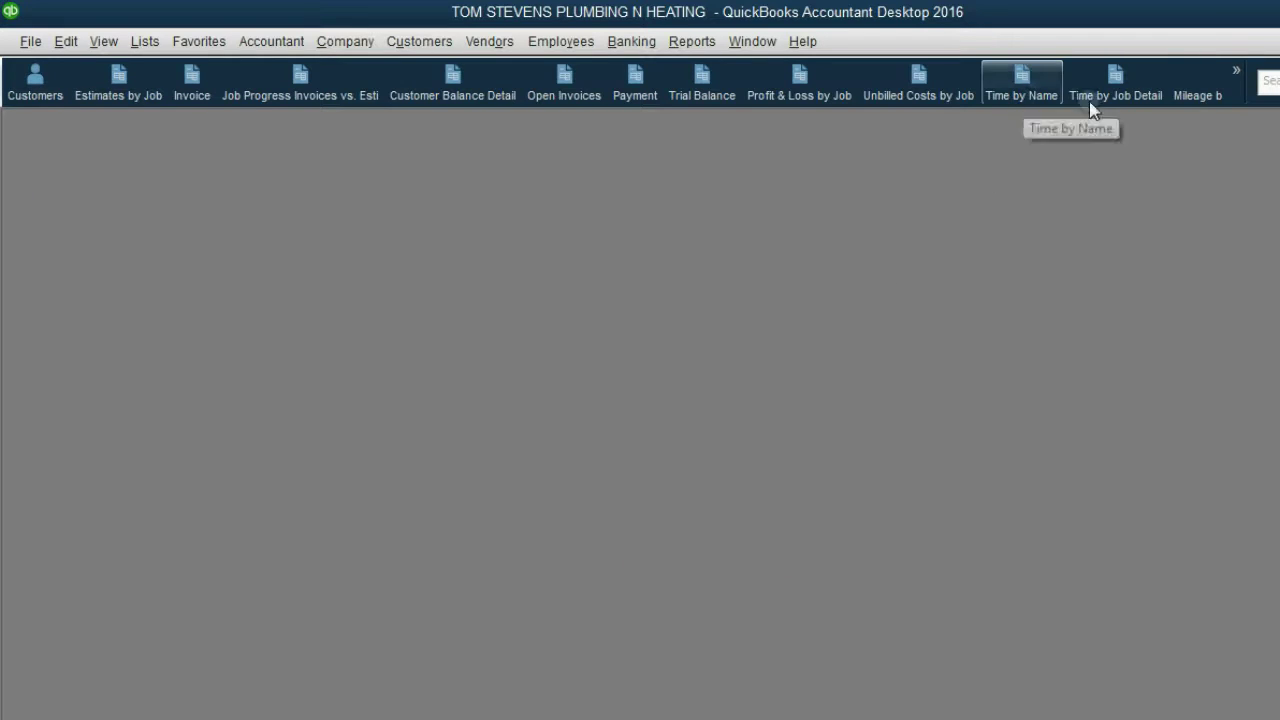
# Open the Mileage by Vehicle Summary report and examine the Toyota's miles and mileage expense
pyautogui.click(1195, 88)
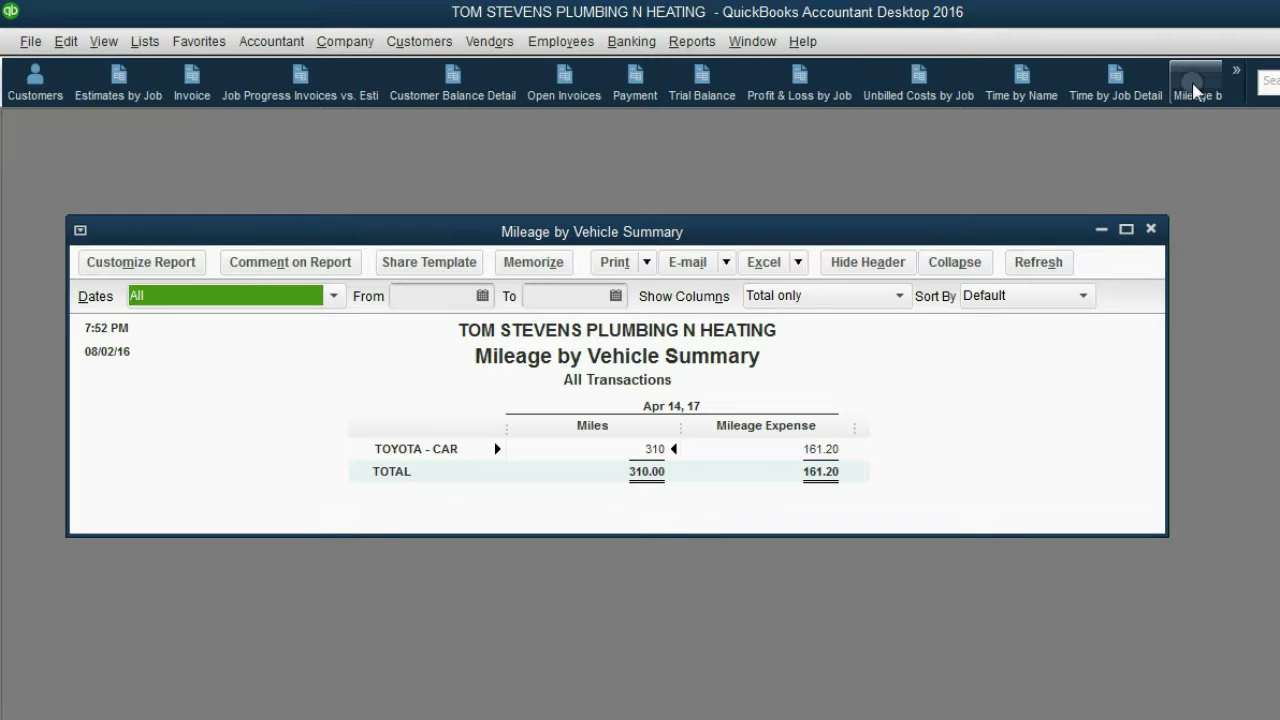
pyautogui.click(640, 452)
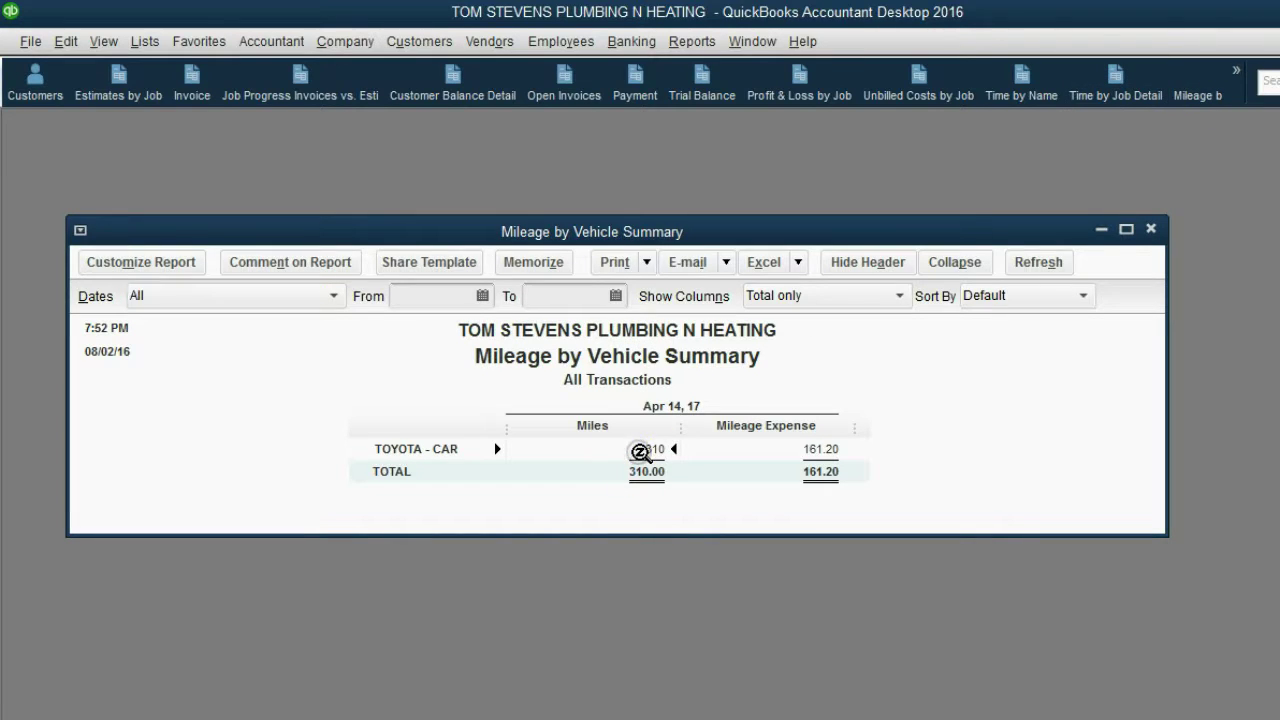
pyautogui.click(514, 470)
pyautogui.click(499, 452)
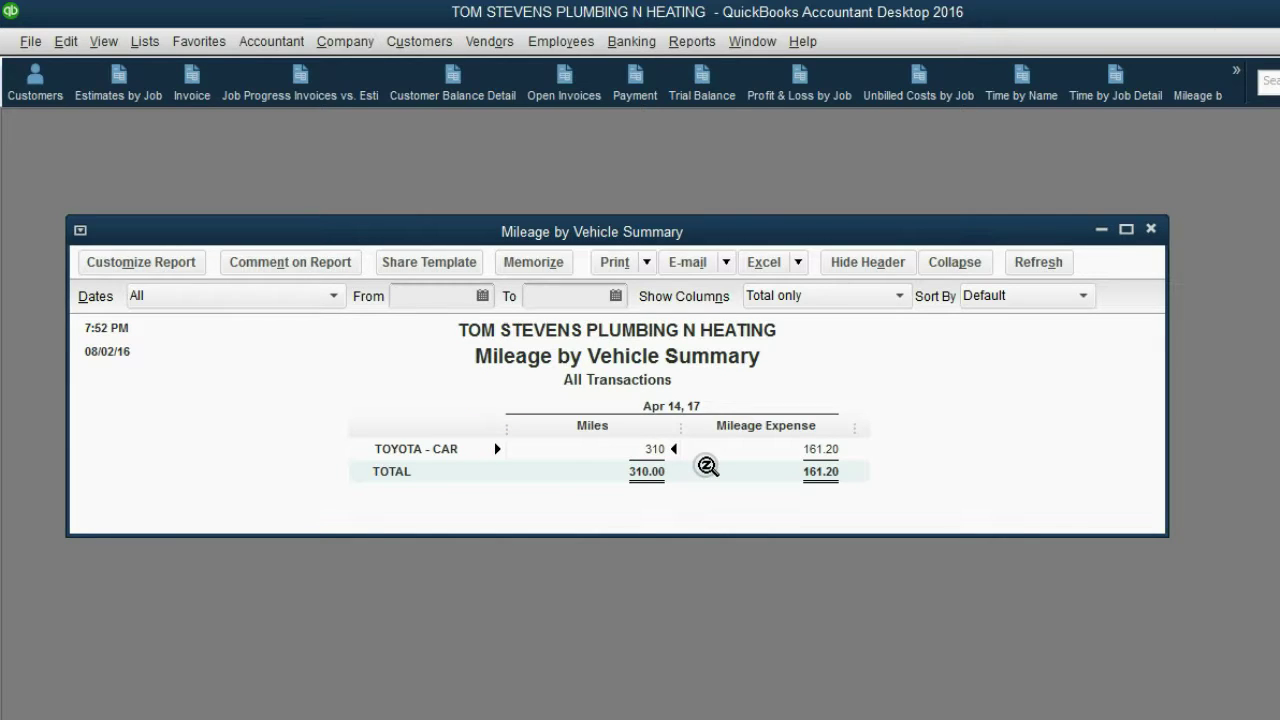
# Open the Mileage by Job Detail report and examine the Hanson Place trip's miles and notes
pyautogui.click(1227, 111)
pyautogui.click(1236, 70)
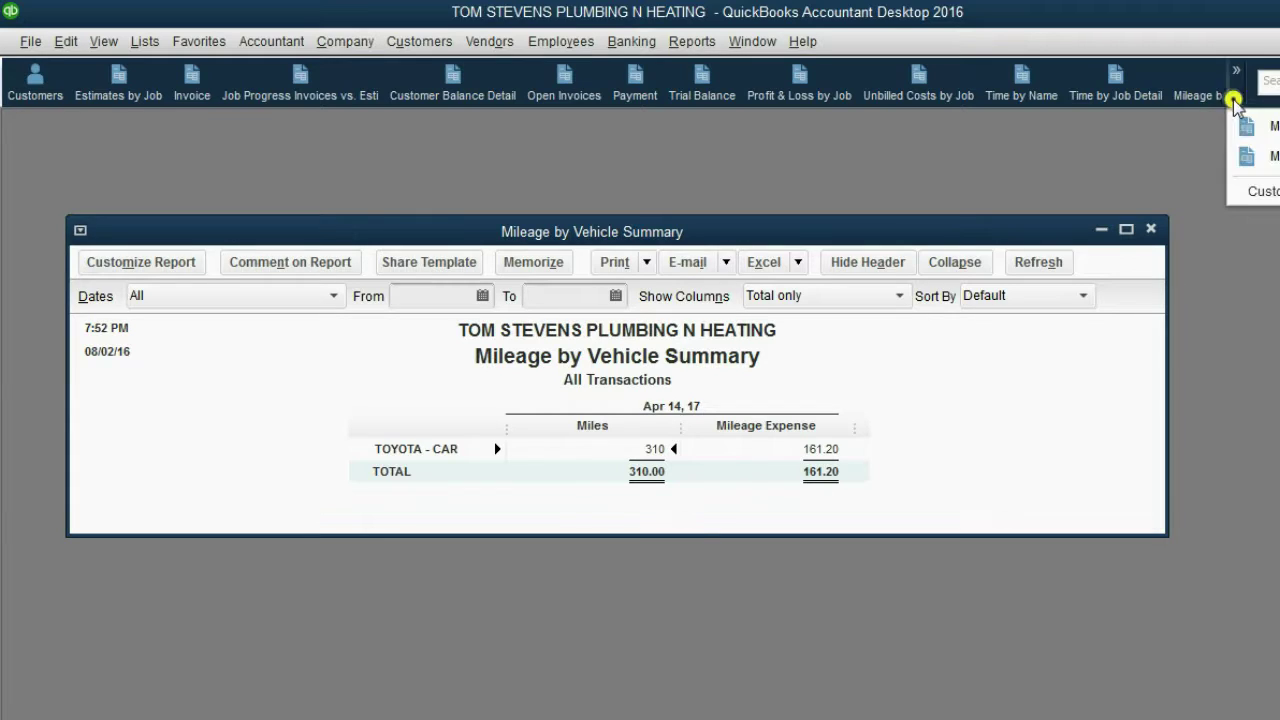
pyautogui.click(1273, 156)
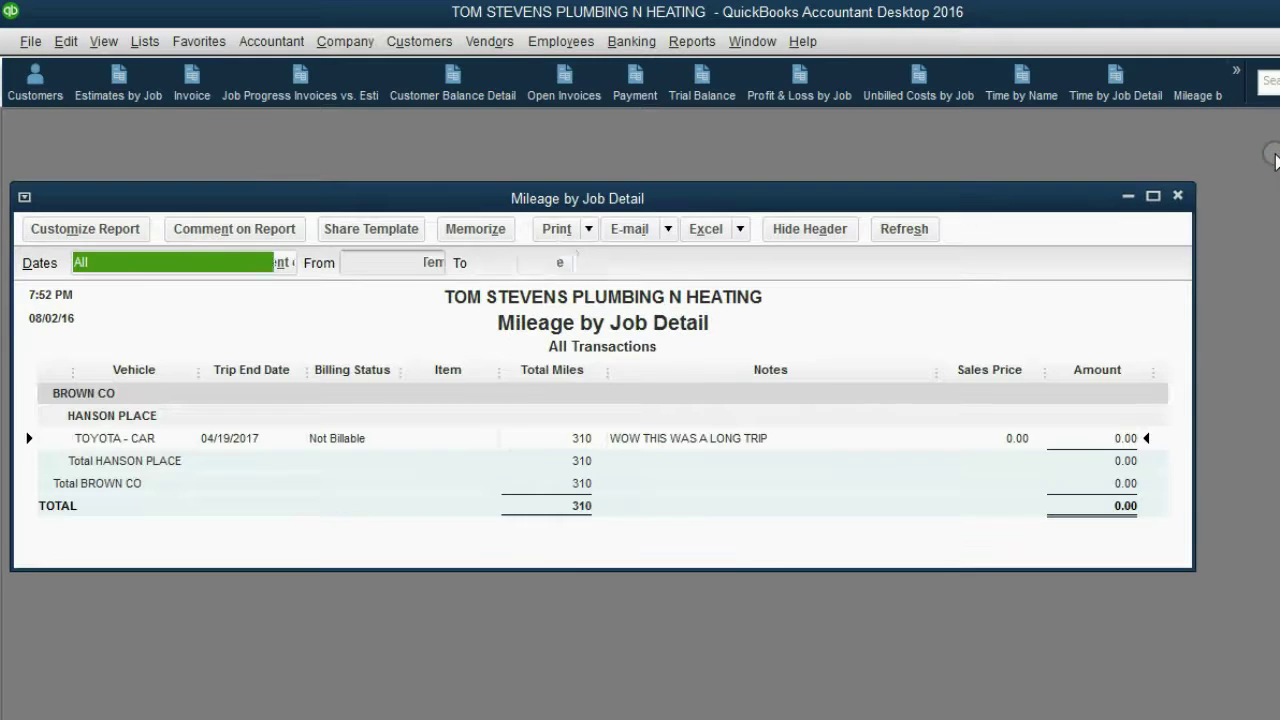
pyautogui.moveTo(997, 198); pyautogui.dragTo(1050, 205)
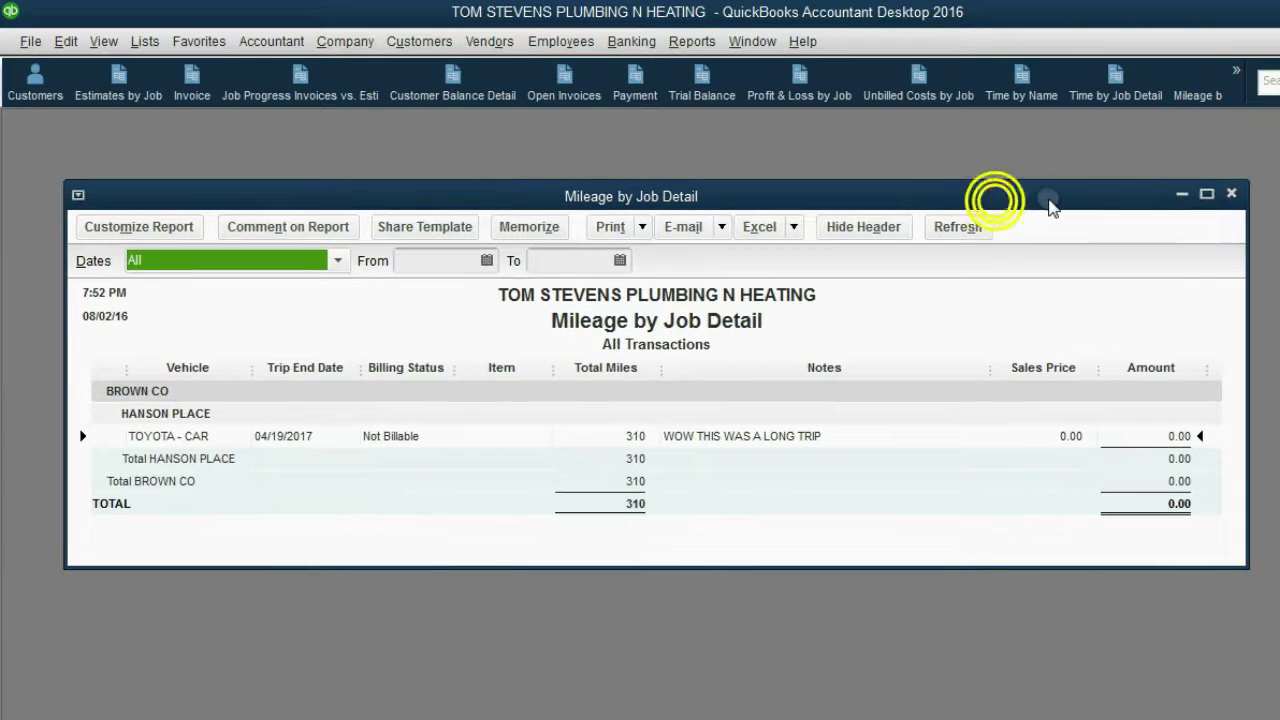
pyautogui.click(806, 449)
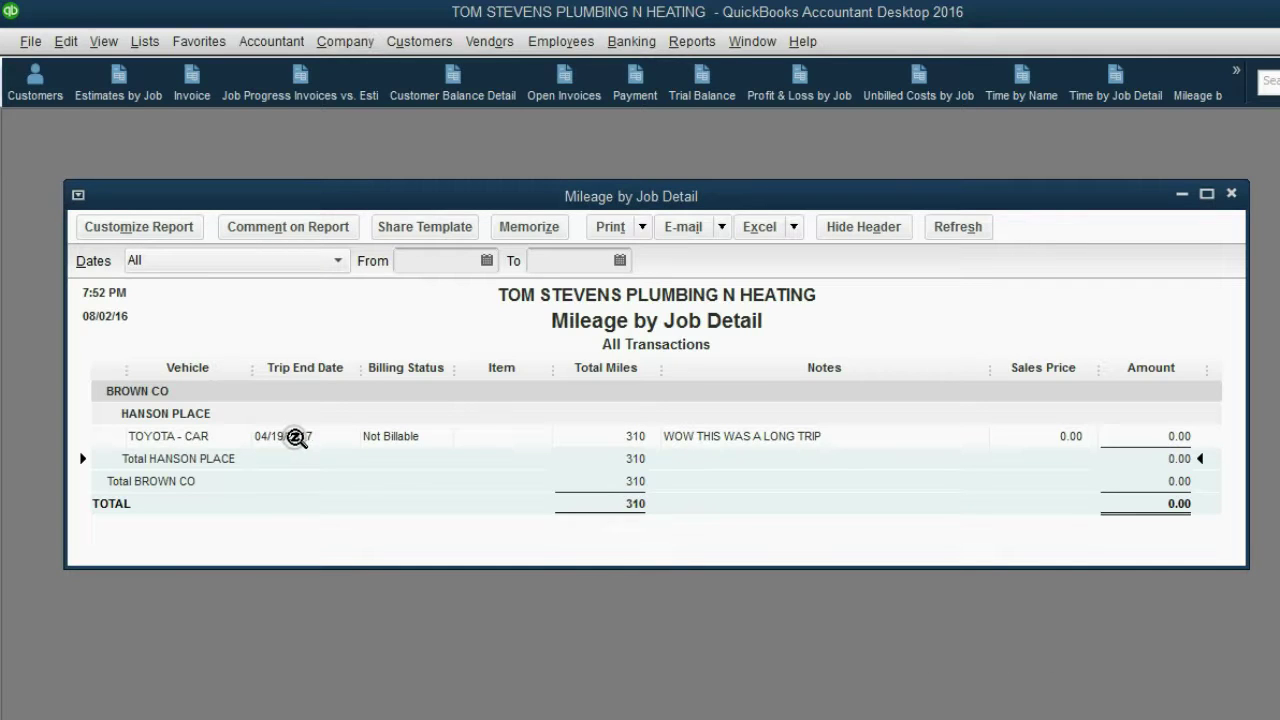
# Open the Toyota trip's mileage entry from the report for review, check the PowerPoint slide, and return to QuickBooks
pyautogui.doubleClick(372, 436)
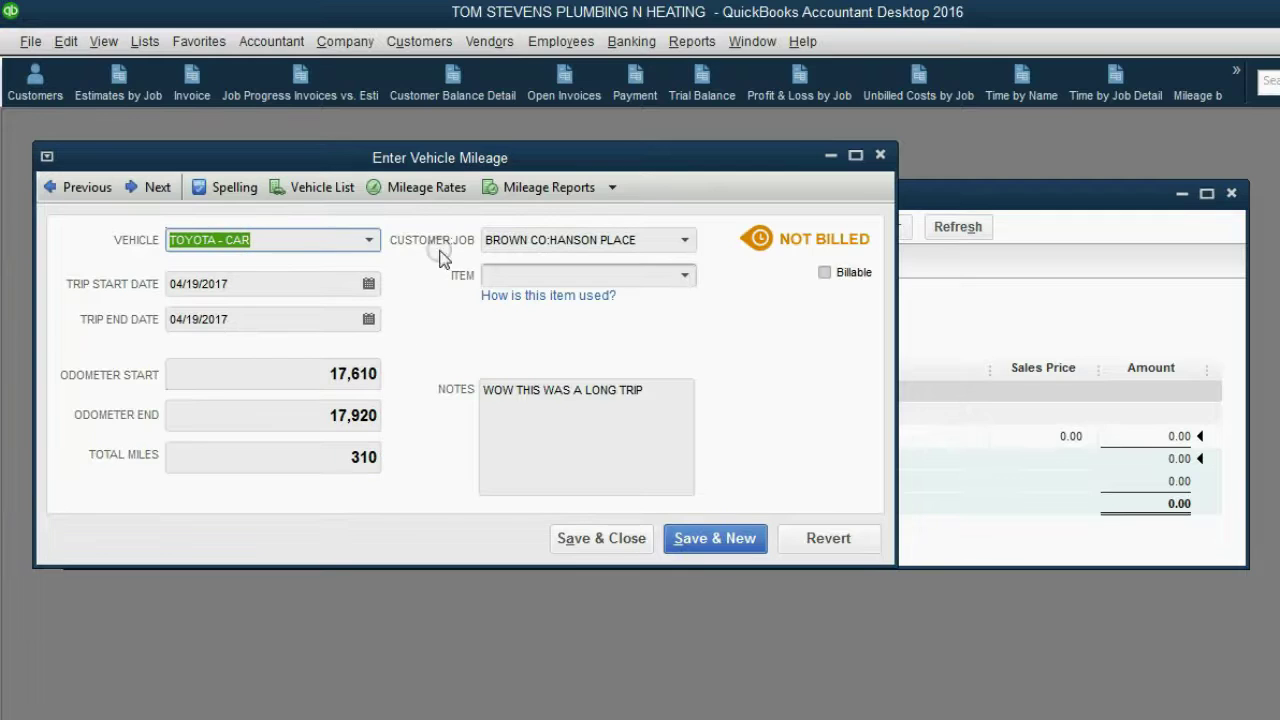
pyautogui.moveTo(477, 160); pyautogui.dragTo(582, 172)
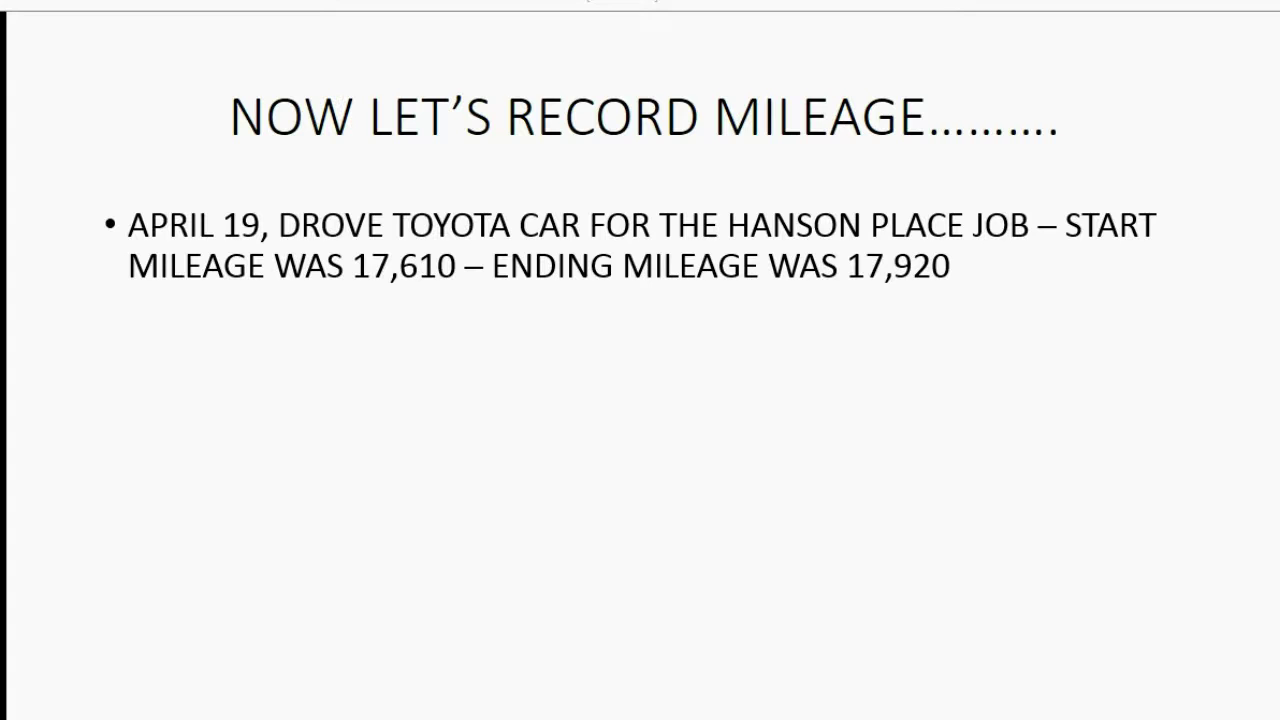
pyautogui.click(1171, 706)
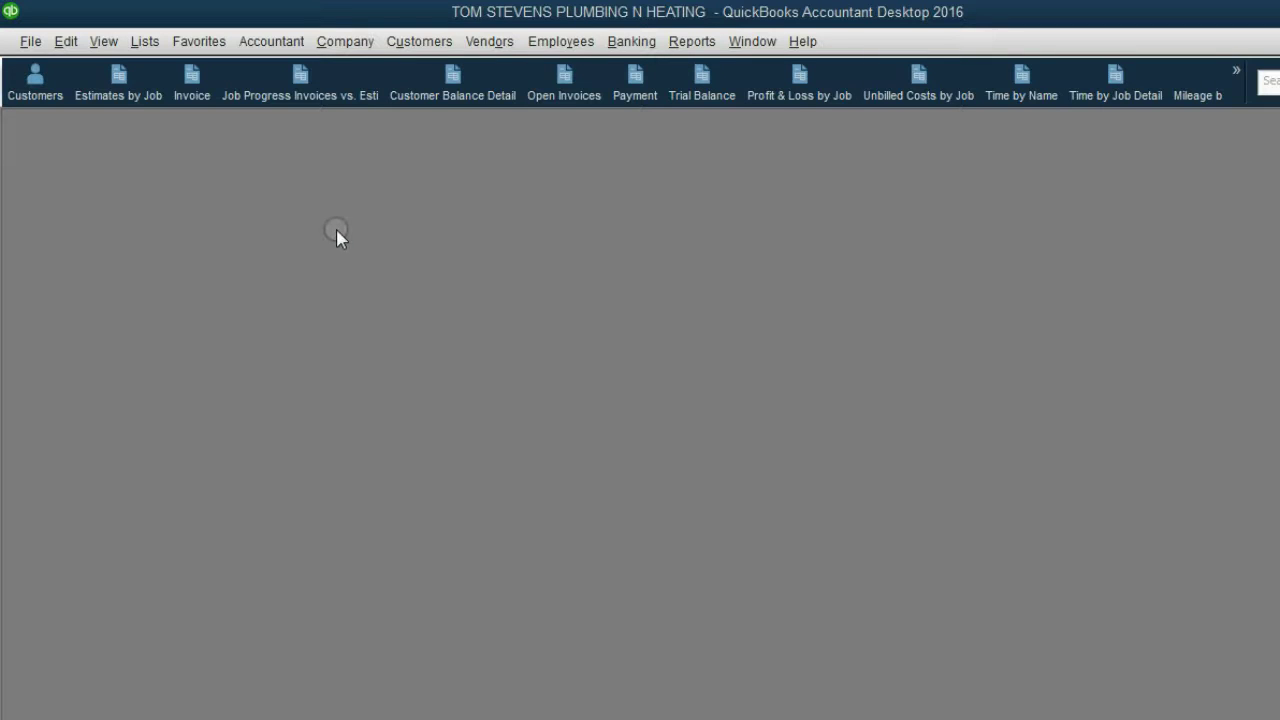
# Start a new vehicle mileage entry and select FORD MINI VAN as the vehicle
pyautogui.click(348, 42)
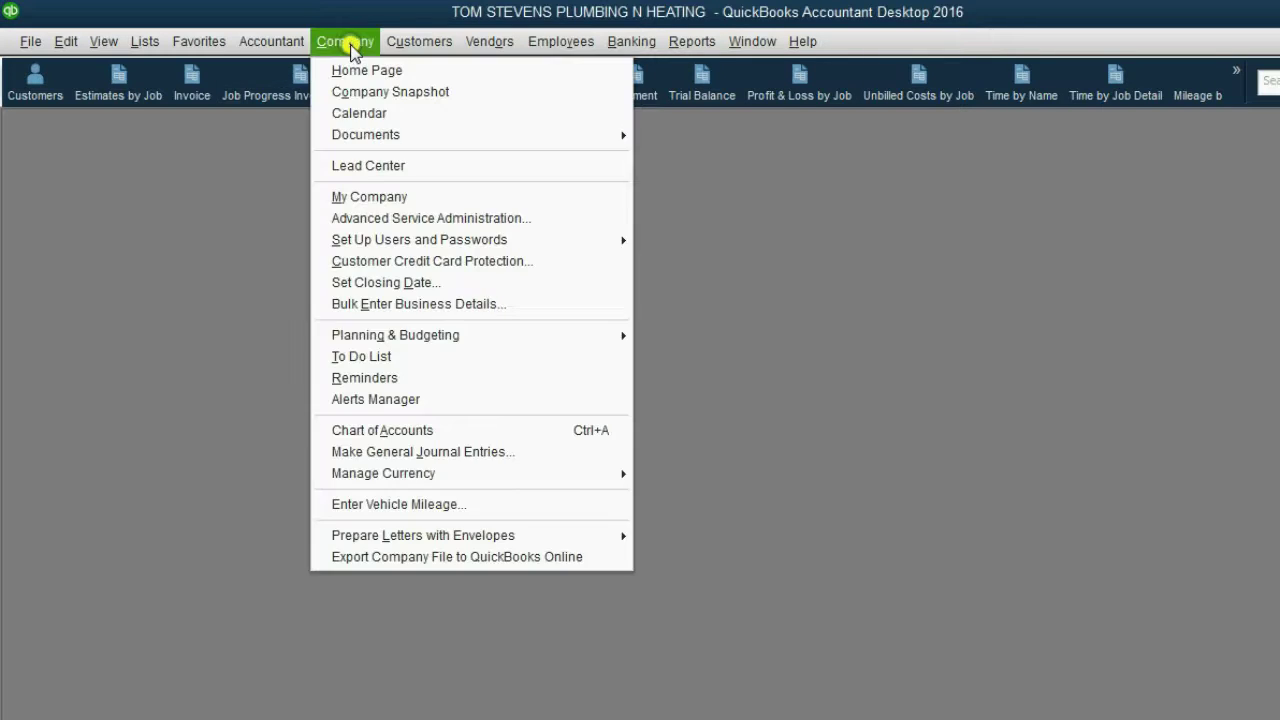
pyautogui.click(424, 506)
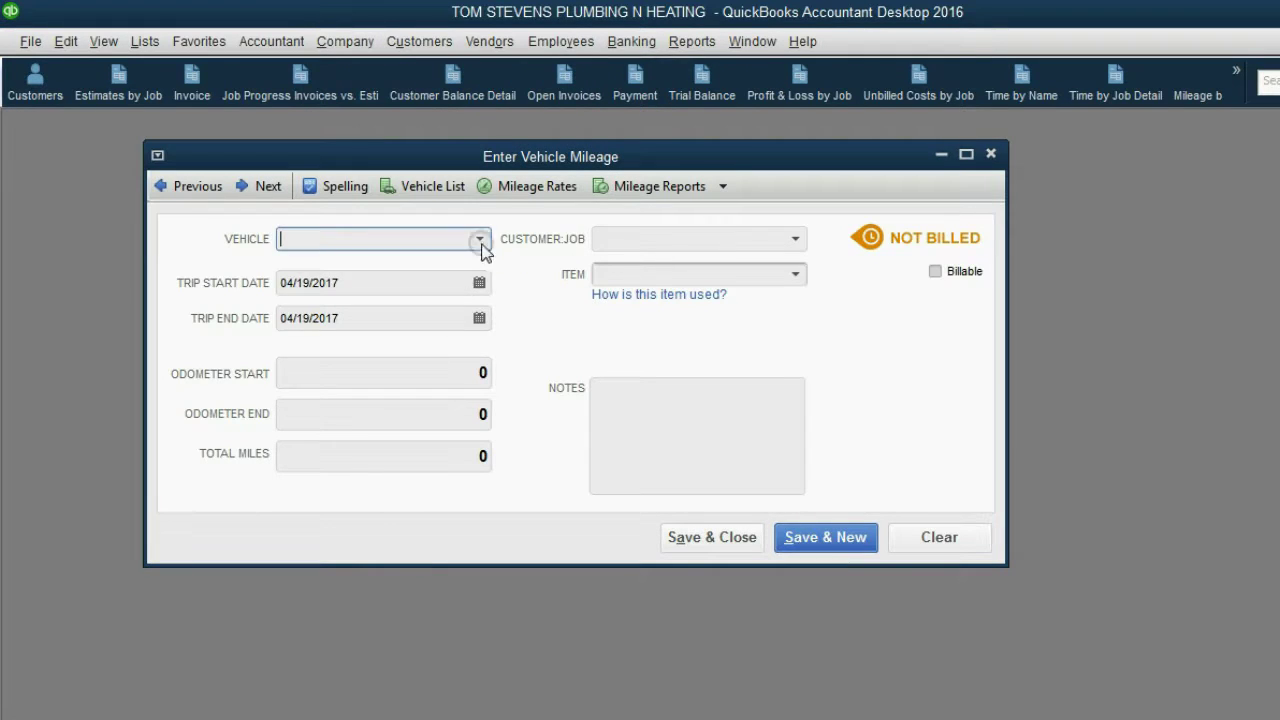
pyautogui.click(481, 240)
pyautogui.click(443, 323)
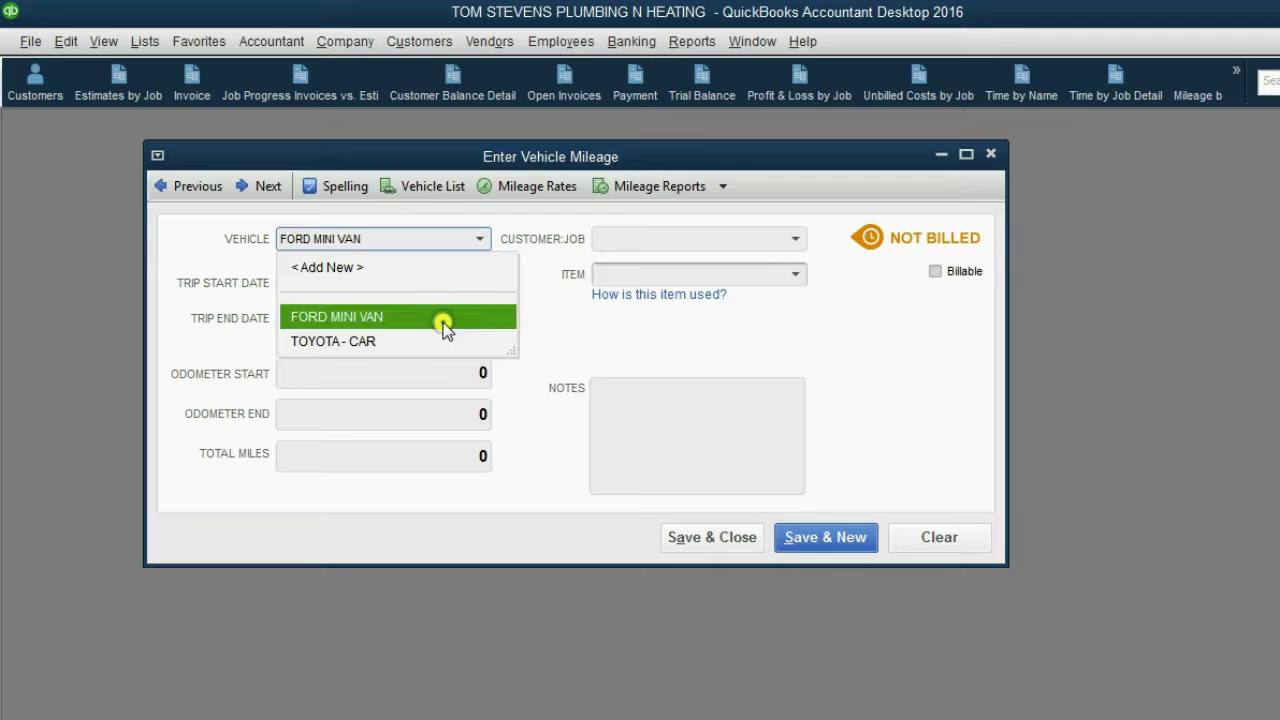
pyautogui.click(479, 283)
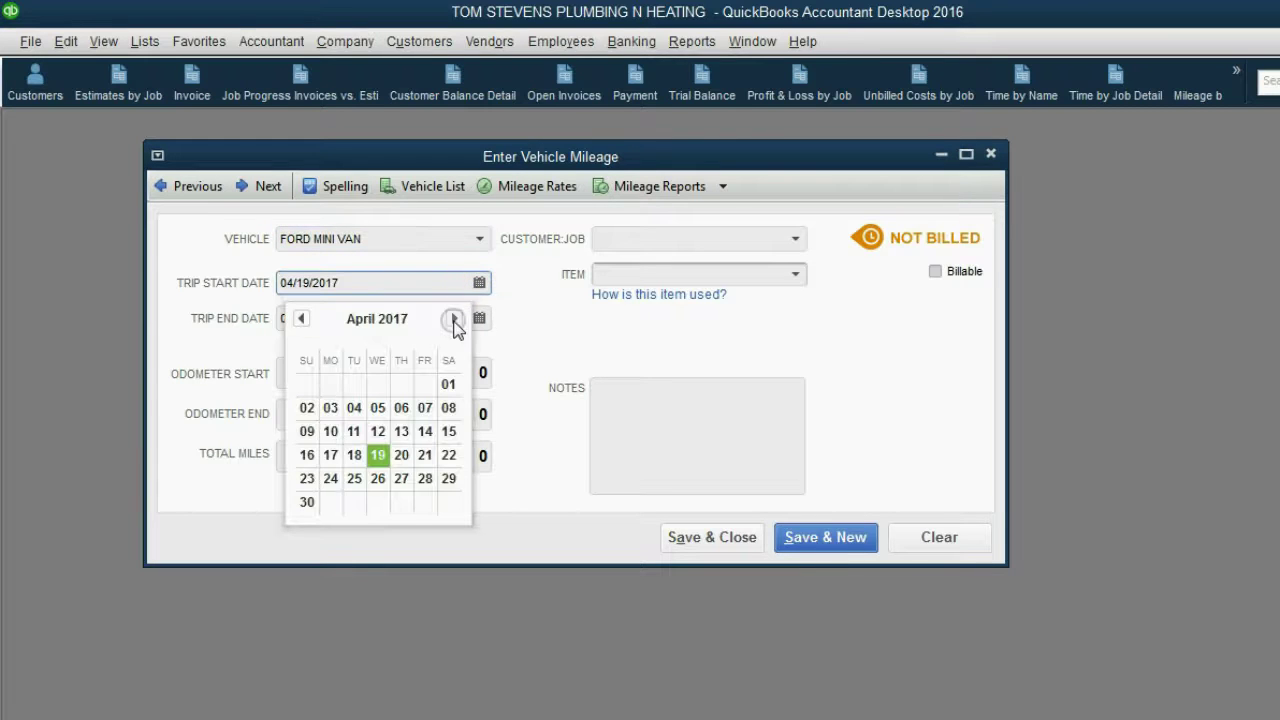
pyautogui.click(454, 320)
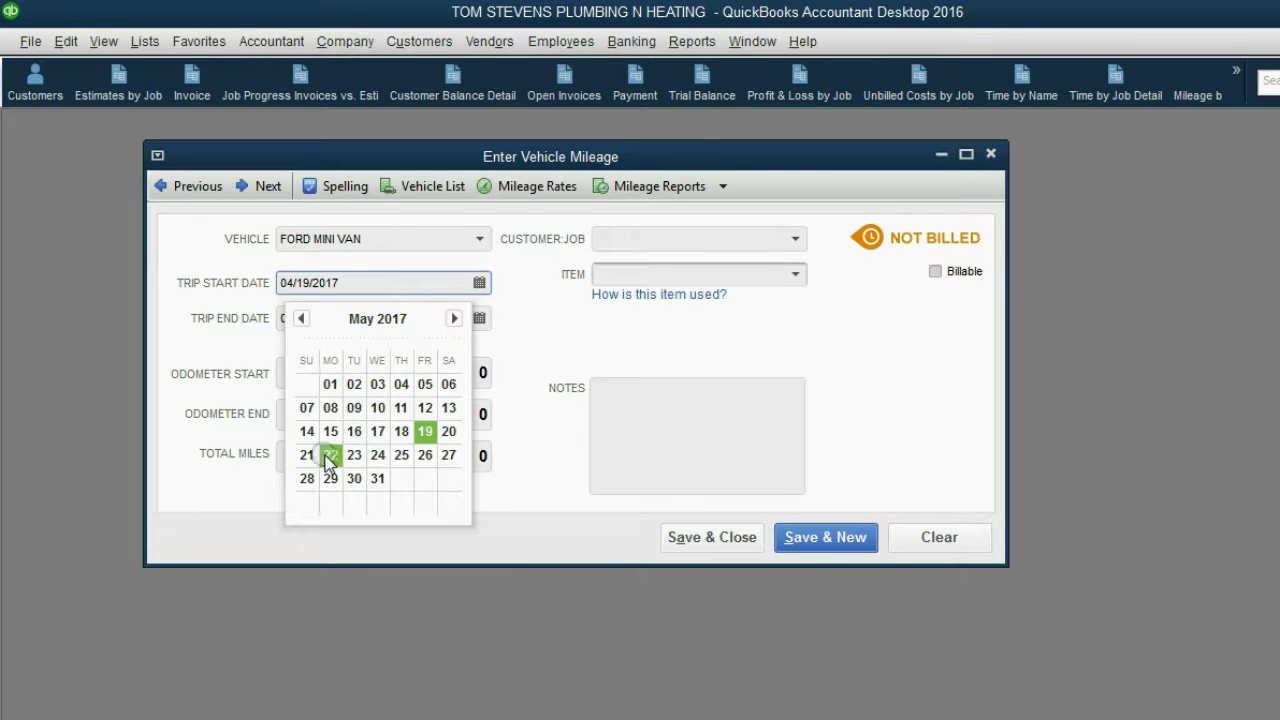
pyautogui.click(307, 455)
pyautogui.click(481, 319)
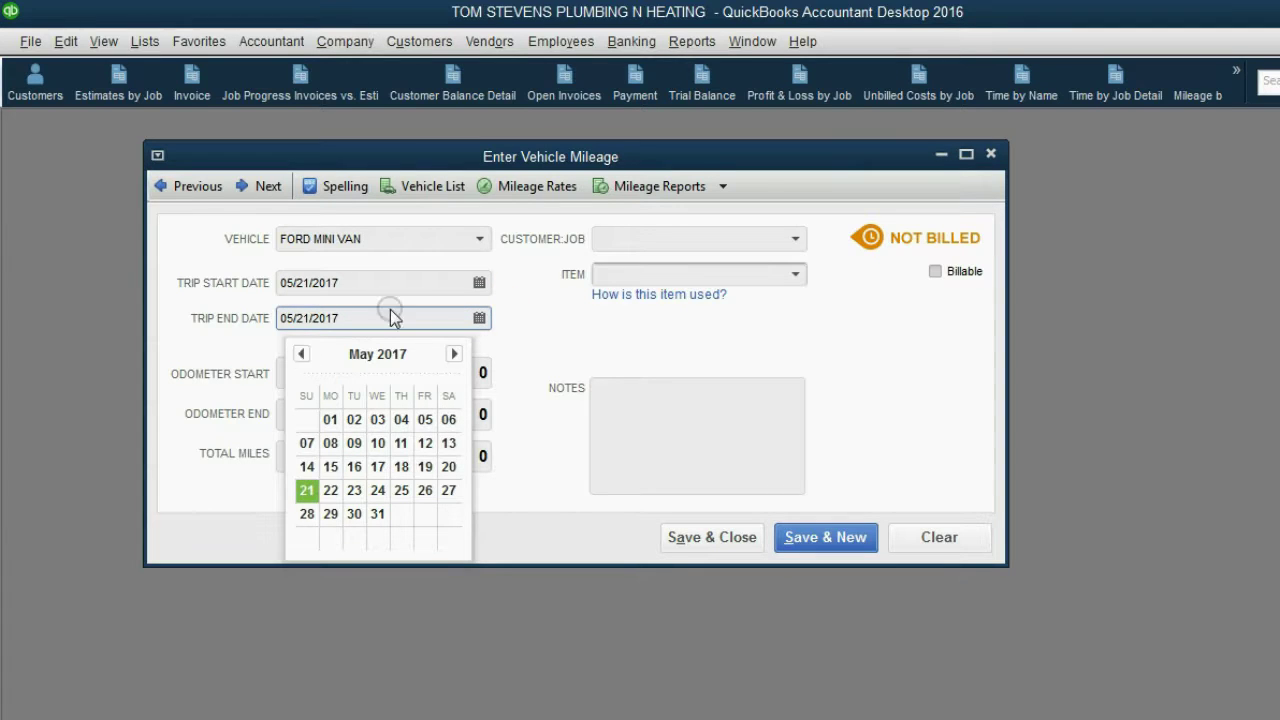
# Set both the start date and end date of the Ford mini van's trip to 04/21/2017
pyautogui.click(481, 285)
pyautogui.click(301, 318)
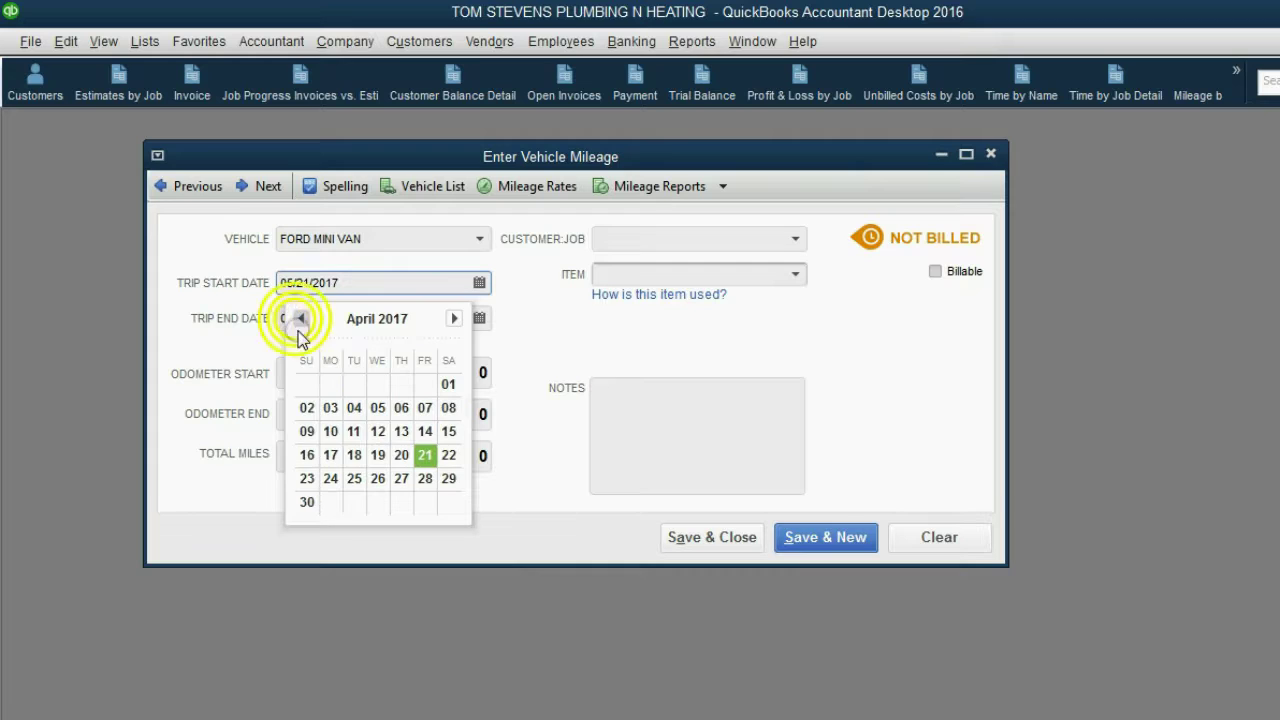
pyautogui.click(420, 455)
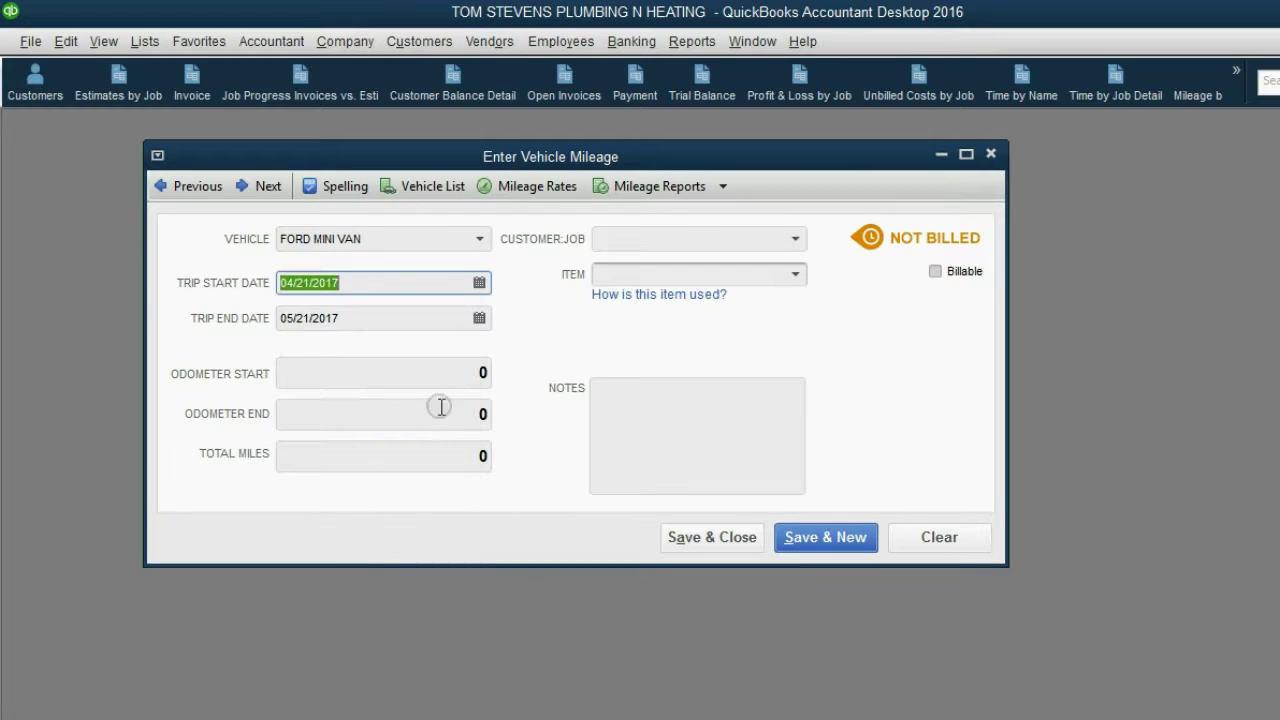
pyautogui.click(480, 320)
pyautogui.click(424, 490)
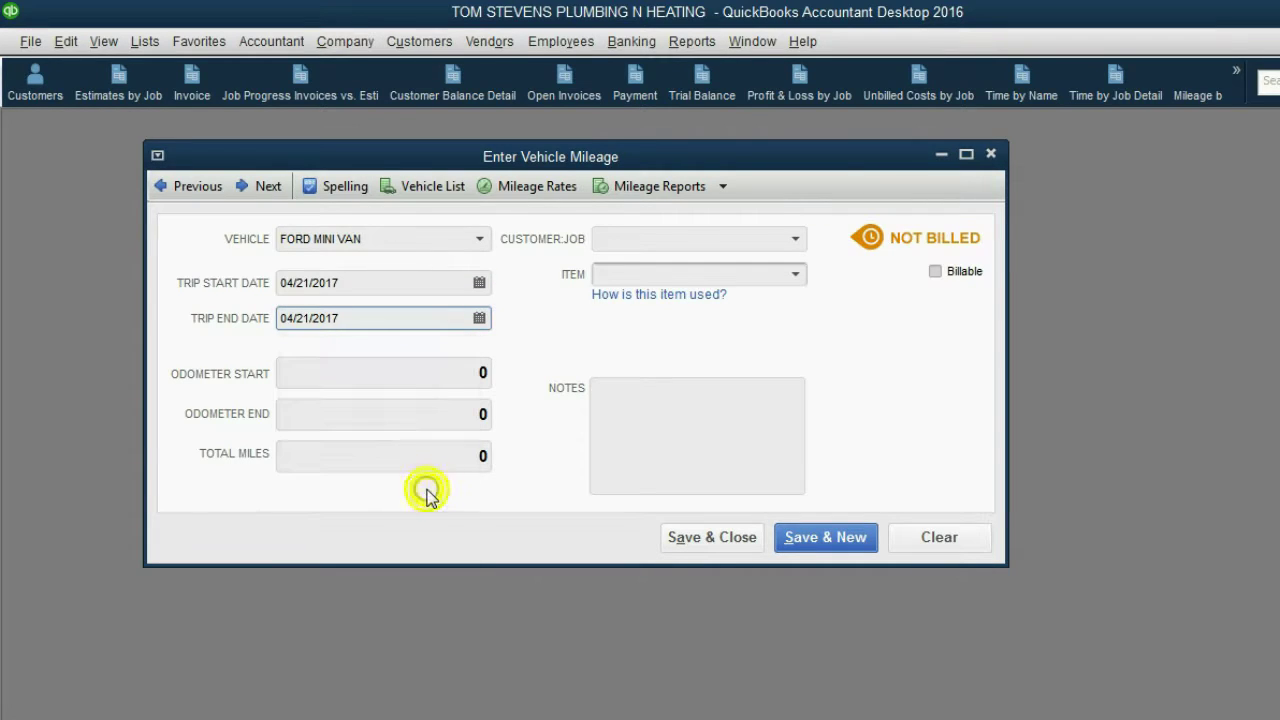
# Enter odometer start 4990 and odometer end 5220 for the mini van trip, and assign it to the Southwoods Road job
pyautogui.click(393, 377)
pyautogui.moveTo(483, 374); pyautogui.dragTo(512, 384)
pyautogui.write('4990')
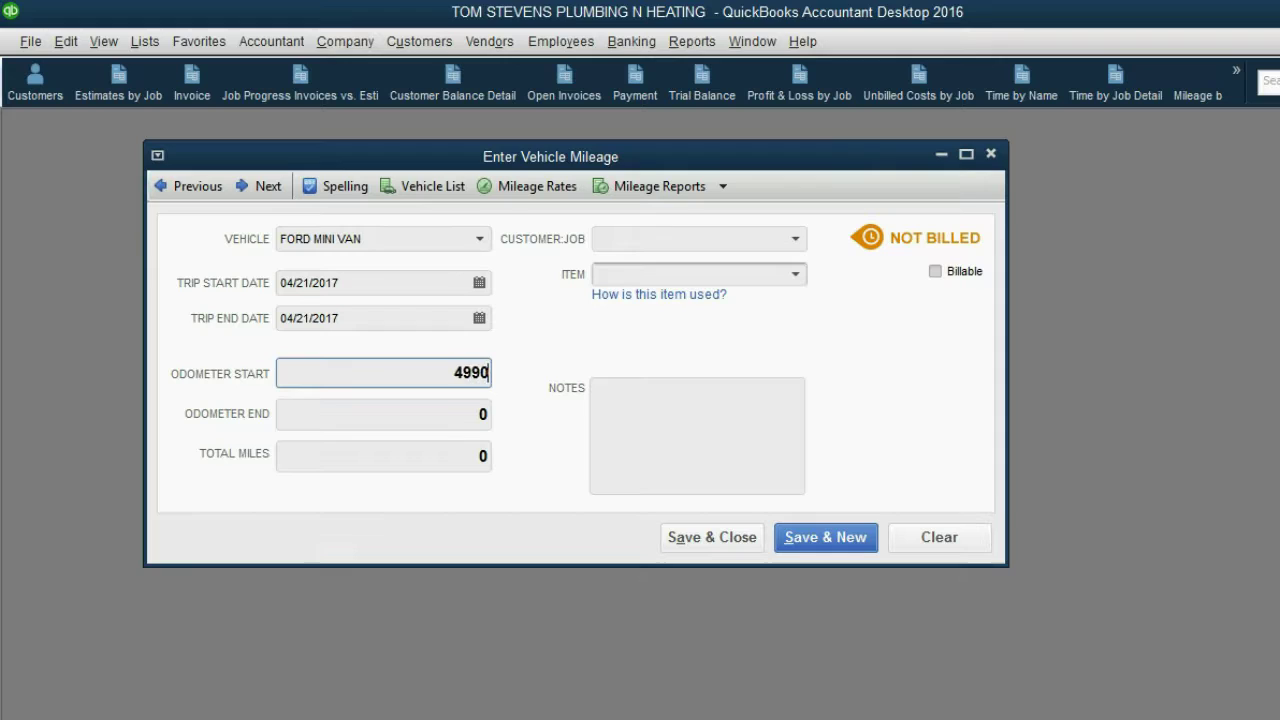
pyautogui.moveTo(441, 419); pyautogui.dragTo(528, 425)
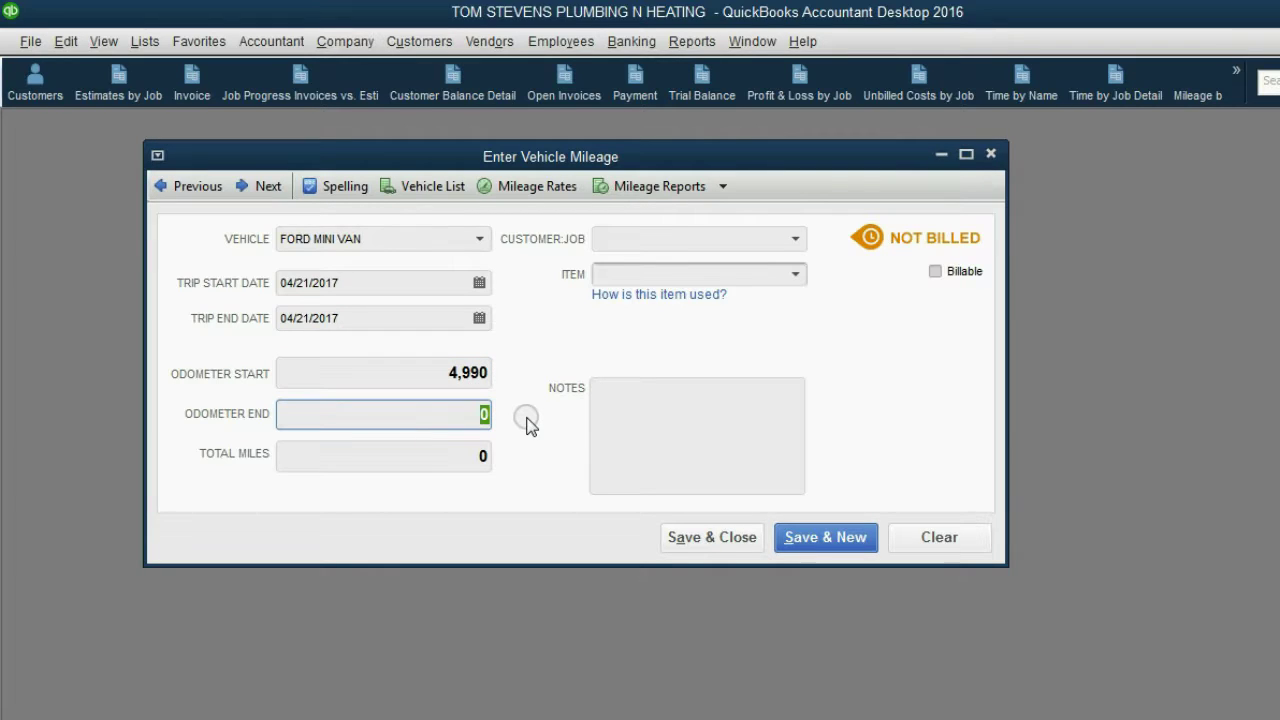
pyautogui.write('5220')
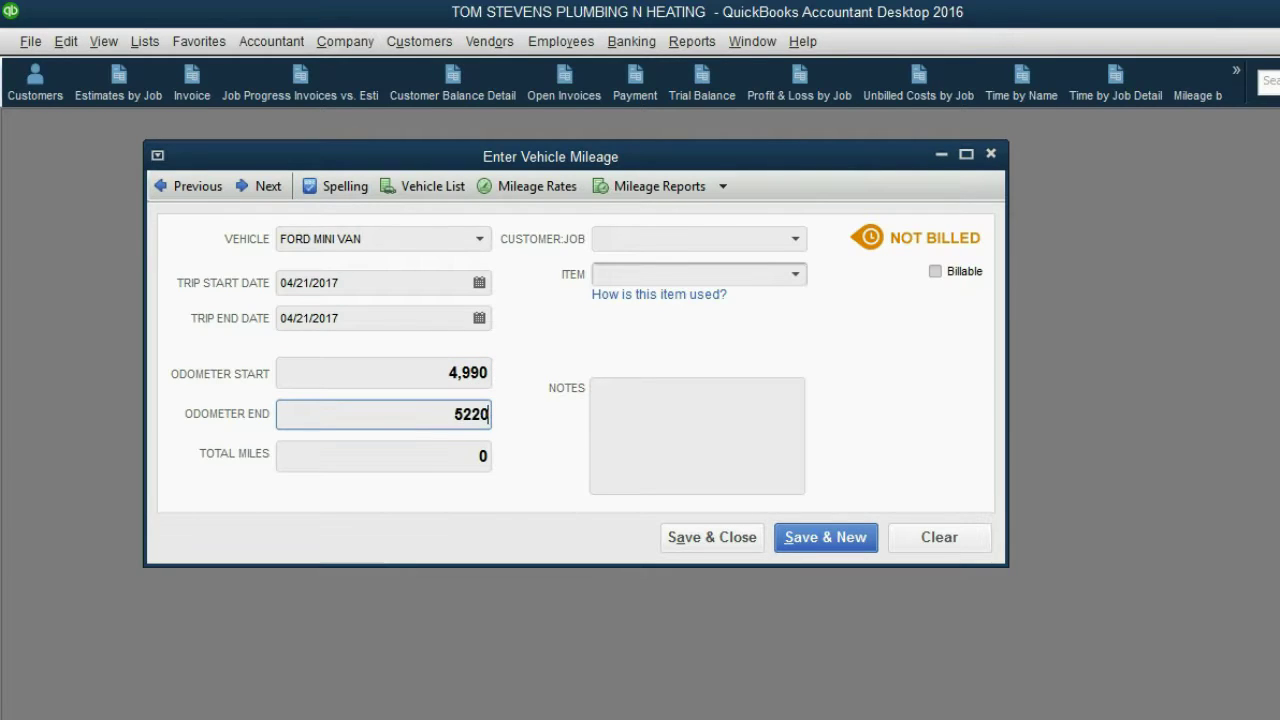
pyautogui.press('Tab')
pyautogui.click(453, 456)
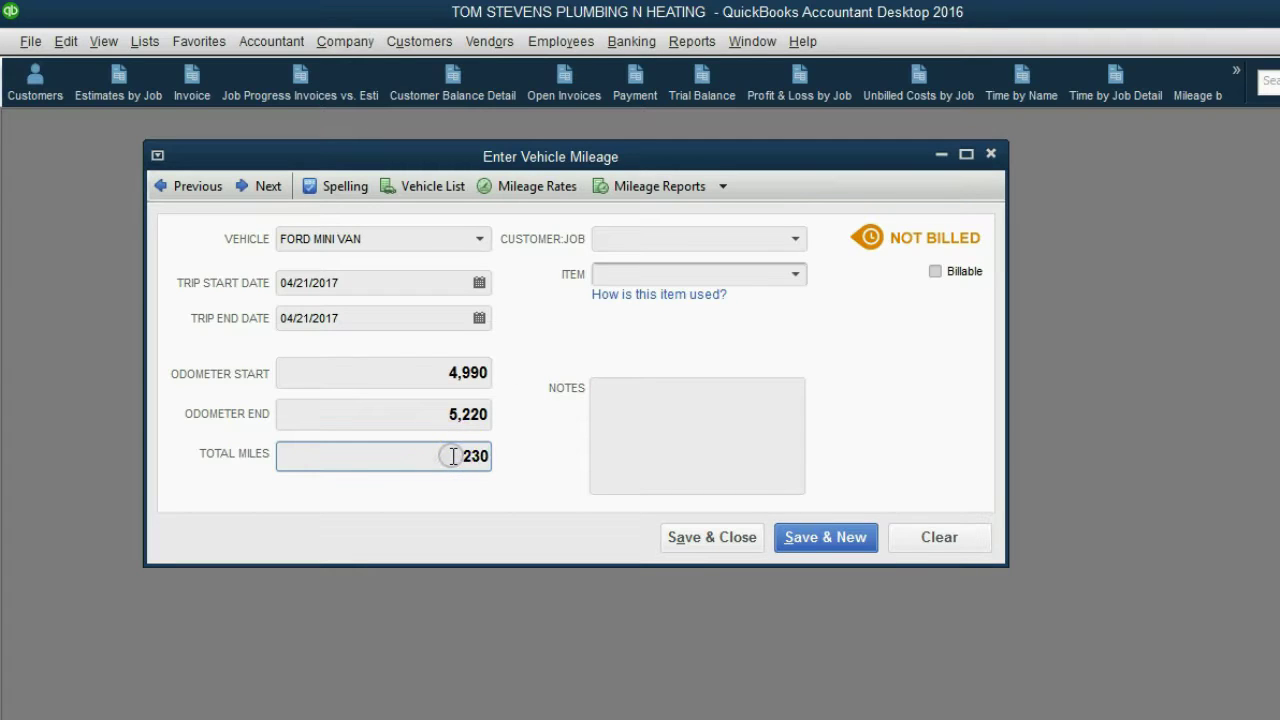
pyautogui.click(796, 240)
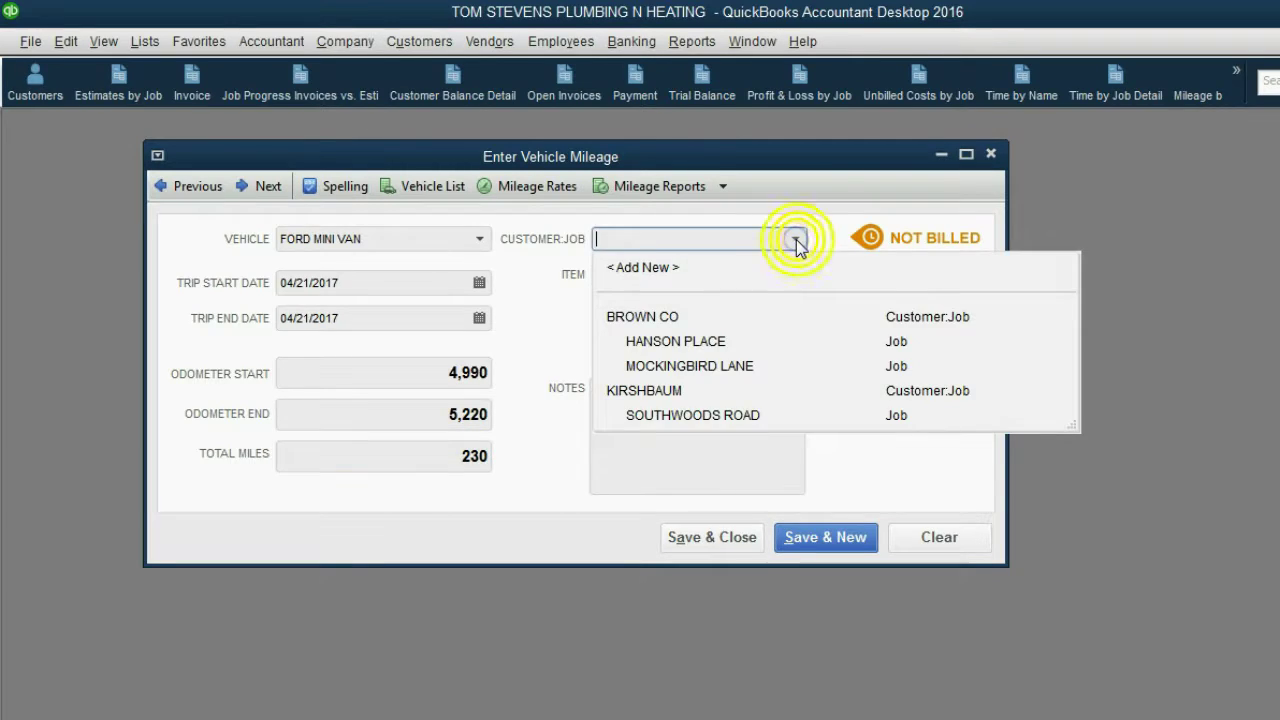
pyautogui.click(752, 416)
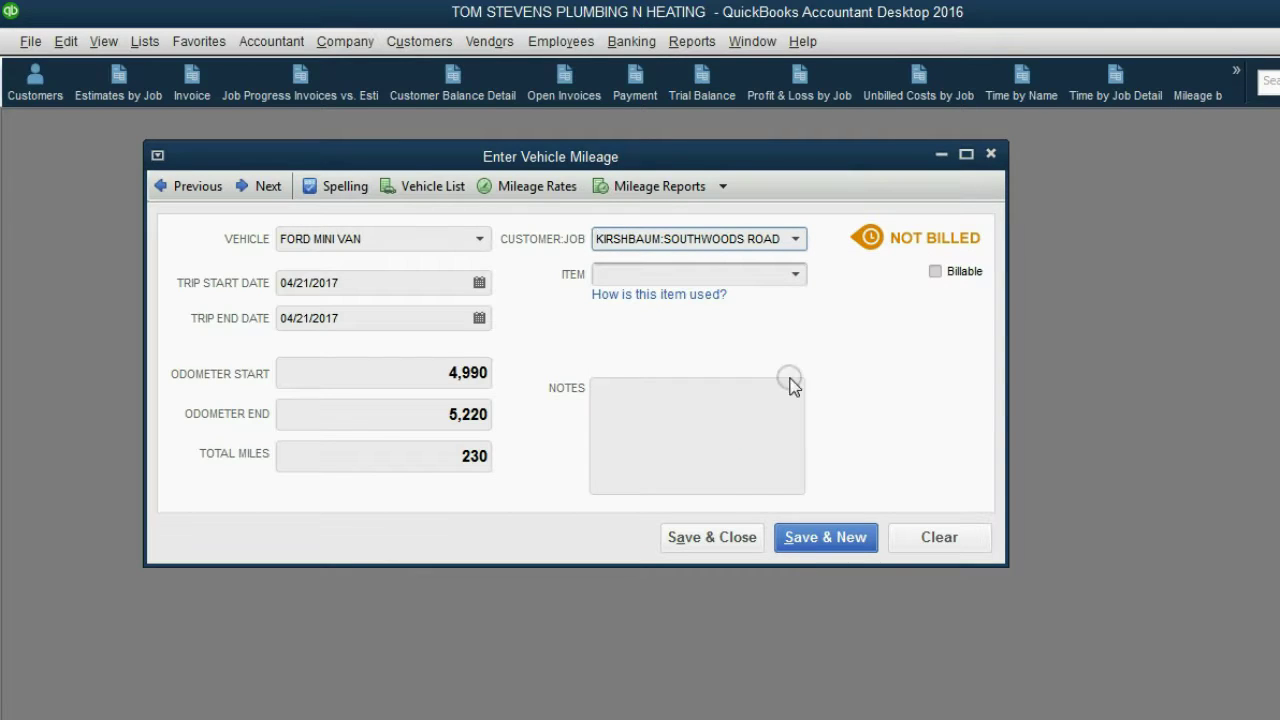
# Mark the Ford mini van trip as billable and assign it the BILLABLE MILES DRIVEN item
pyautogui.click(935, 271)
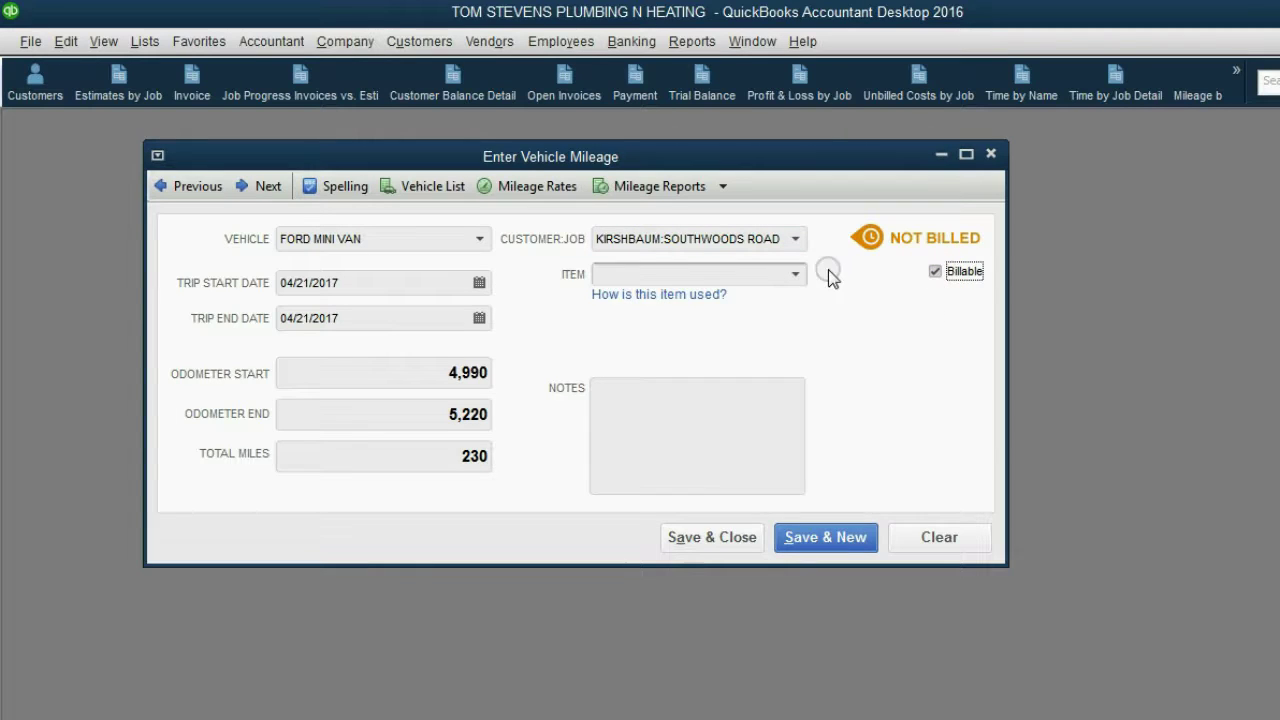
pyautogui.click(797, 274)
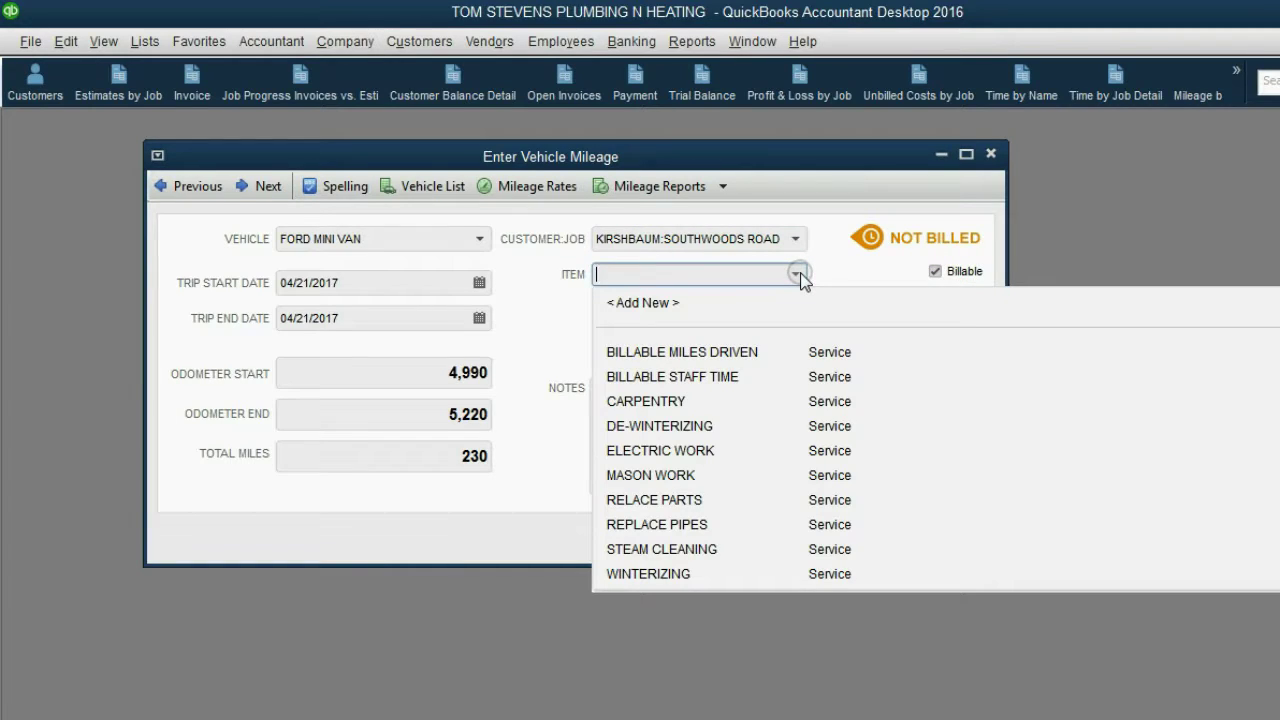
pyautogui.click(734, 350)
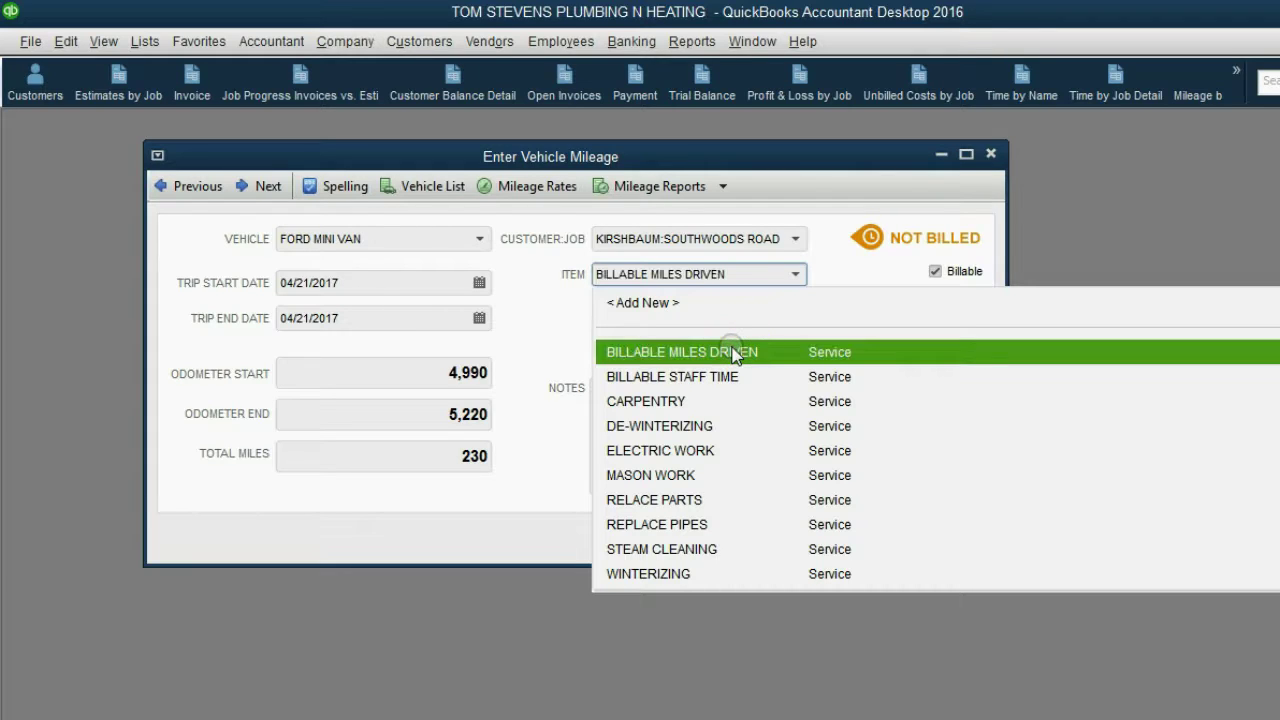
# Add a note to the mini van trip giving the customer's name followed by "WAS HAPPYN THAT WE TOOK THE VAN"
pyautogui.click(696, 406)
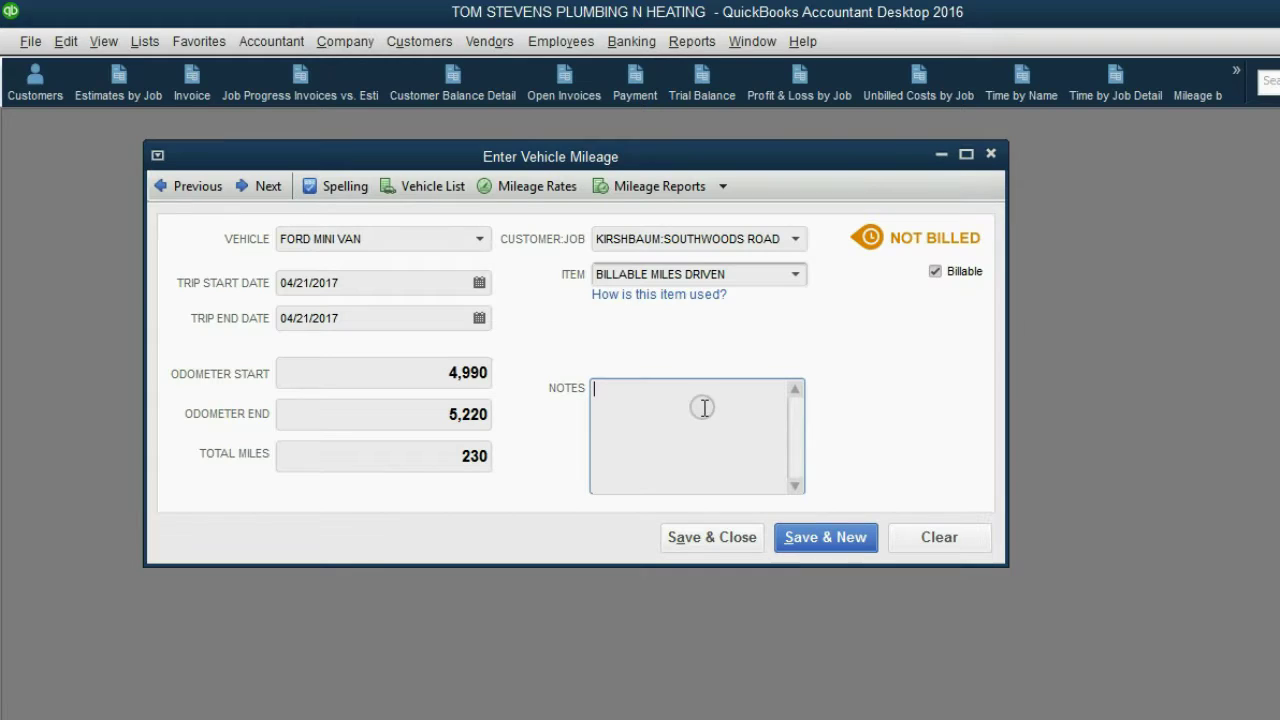
pyautogui.write('KIRSCH')
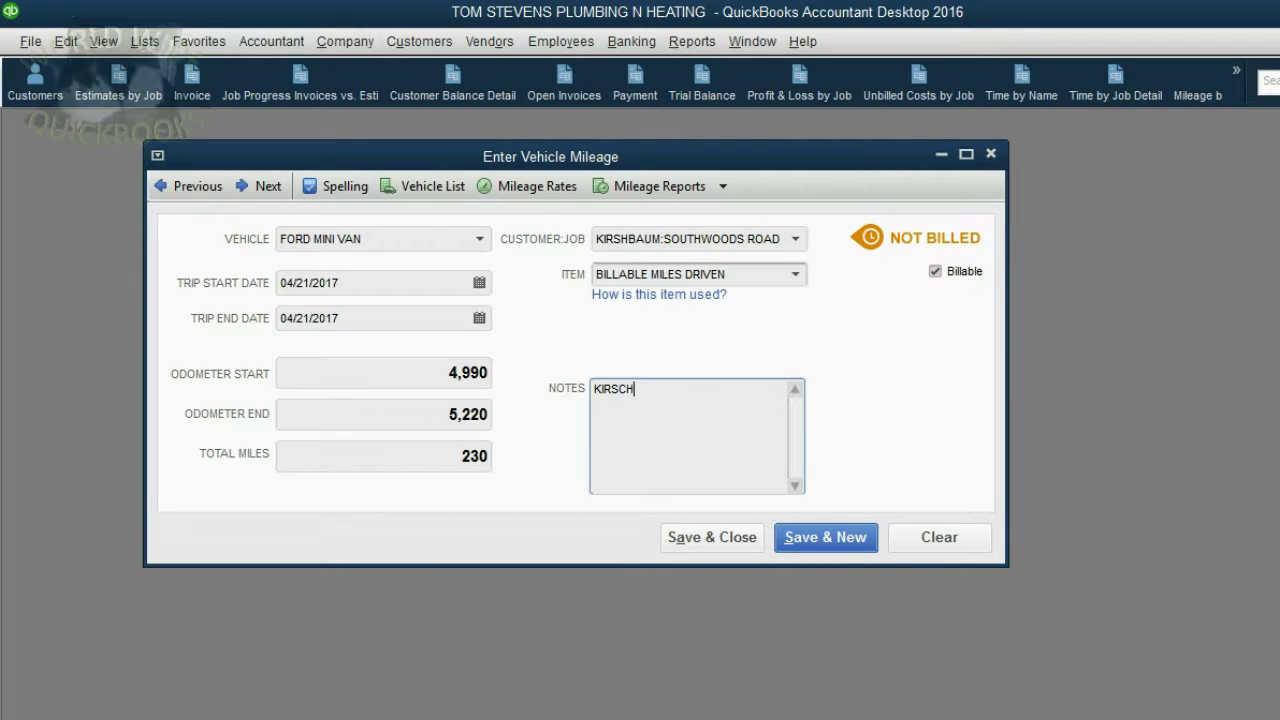
pyautogui.write('BAUM WAS HAPPYN THAT WE TOOK T')
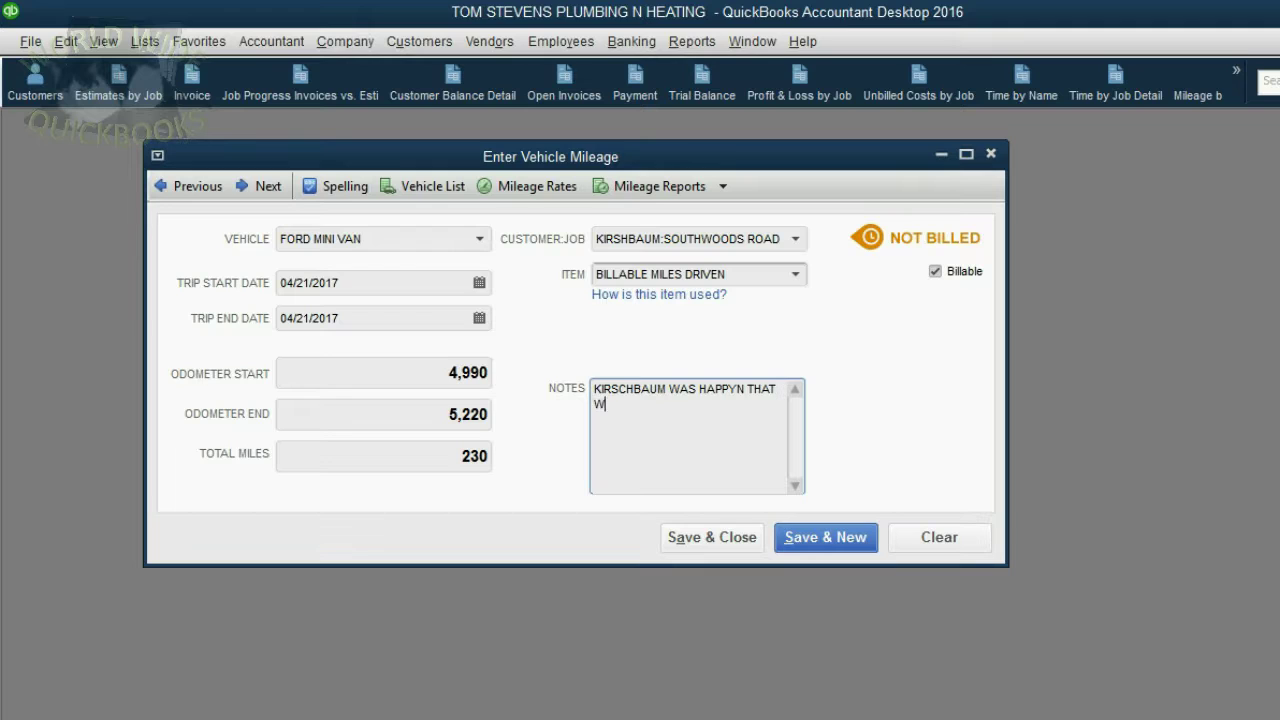
pyautogui.write('HE VAN')
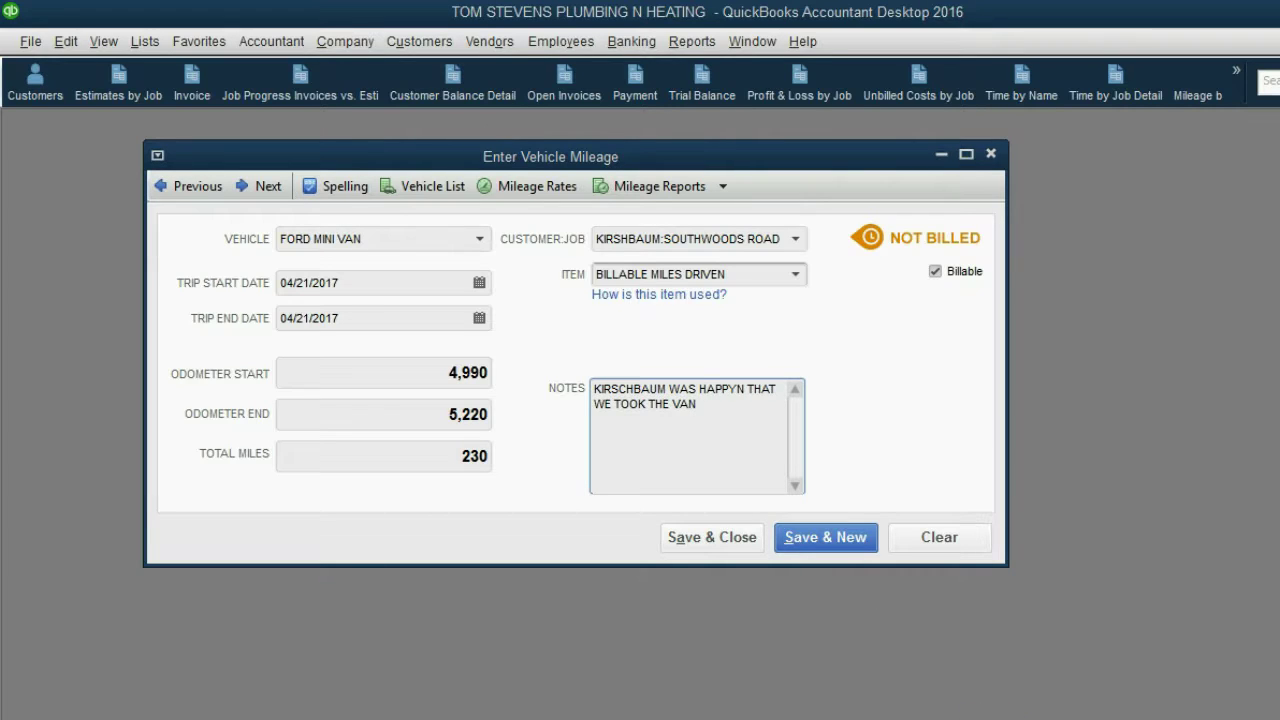
# Save and close the mini van mileage entry, ignoring all spelling suggestions for the note
pyautogui.click(740, 538)
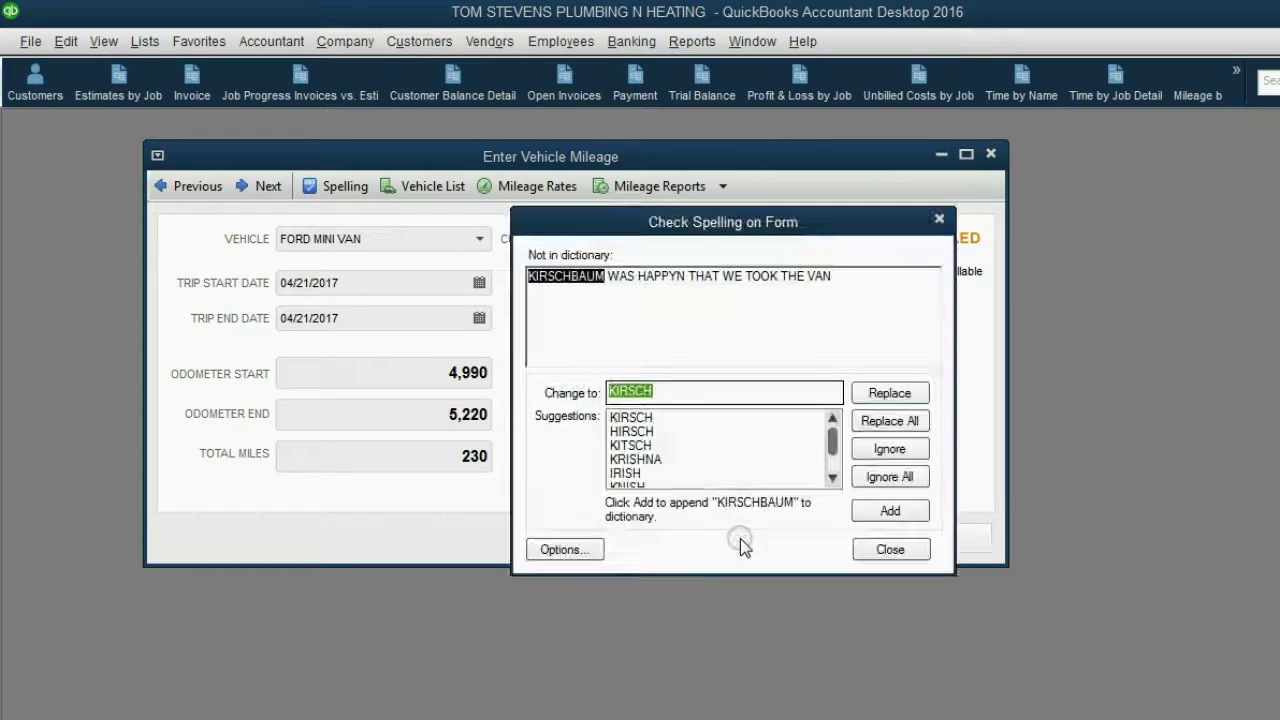
pyautogui.click(882, 478)
pyautogui.click(880, 478)
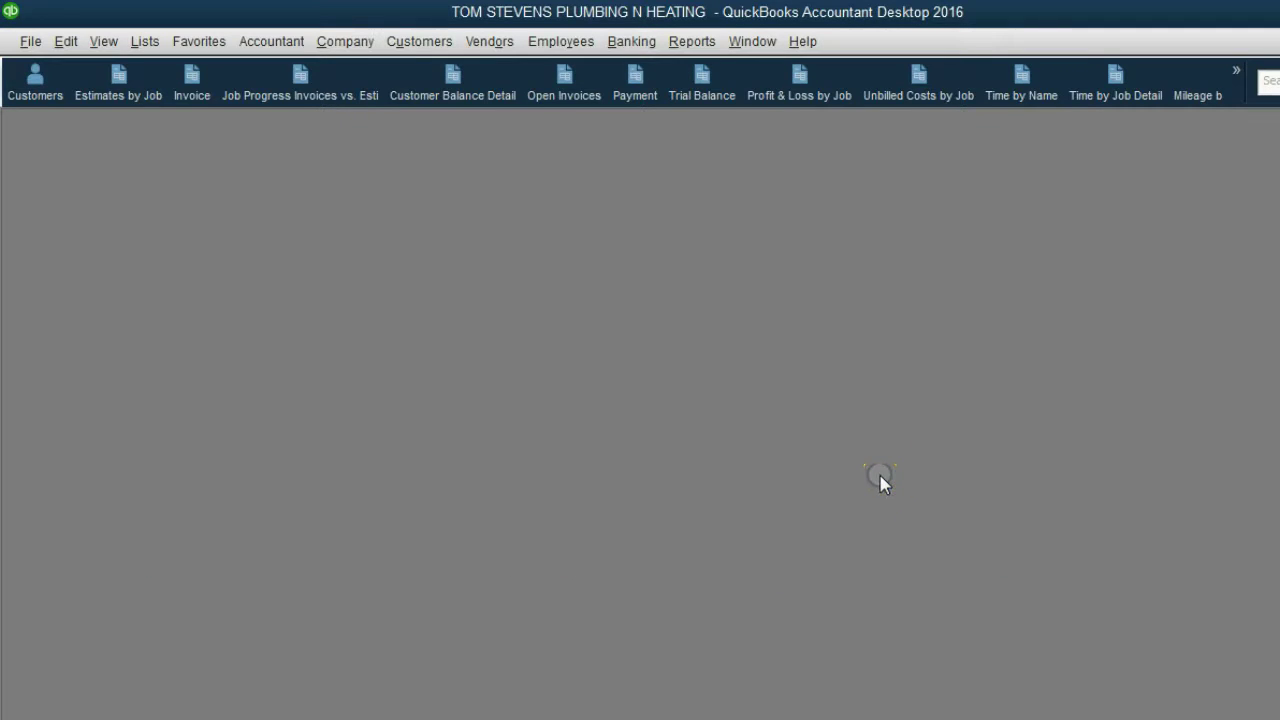
# Review the miles and mileage expense of both vehicles in the Mileage by Vehicle Summary report, and close it
pyautogui.click(1203, 92)
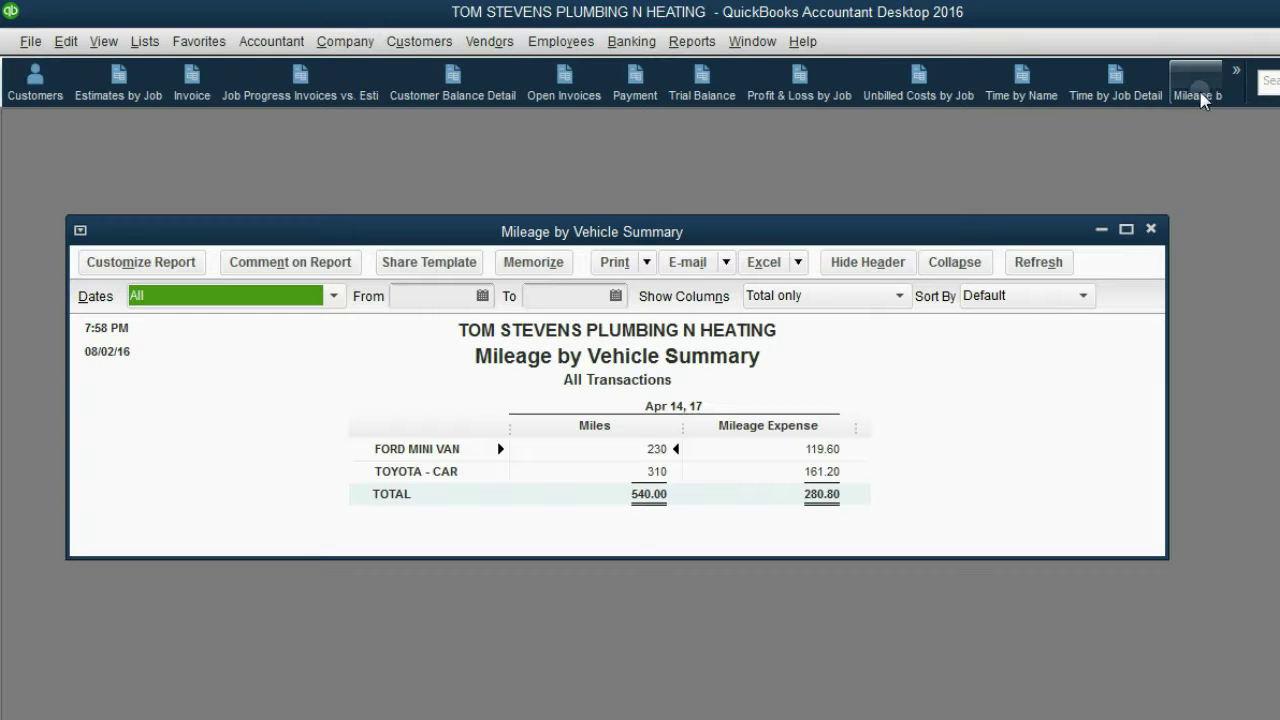
pyautogui.click(656, 452)
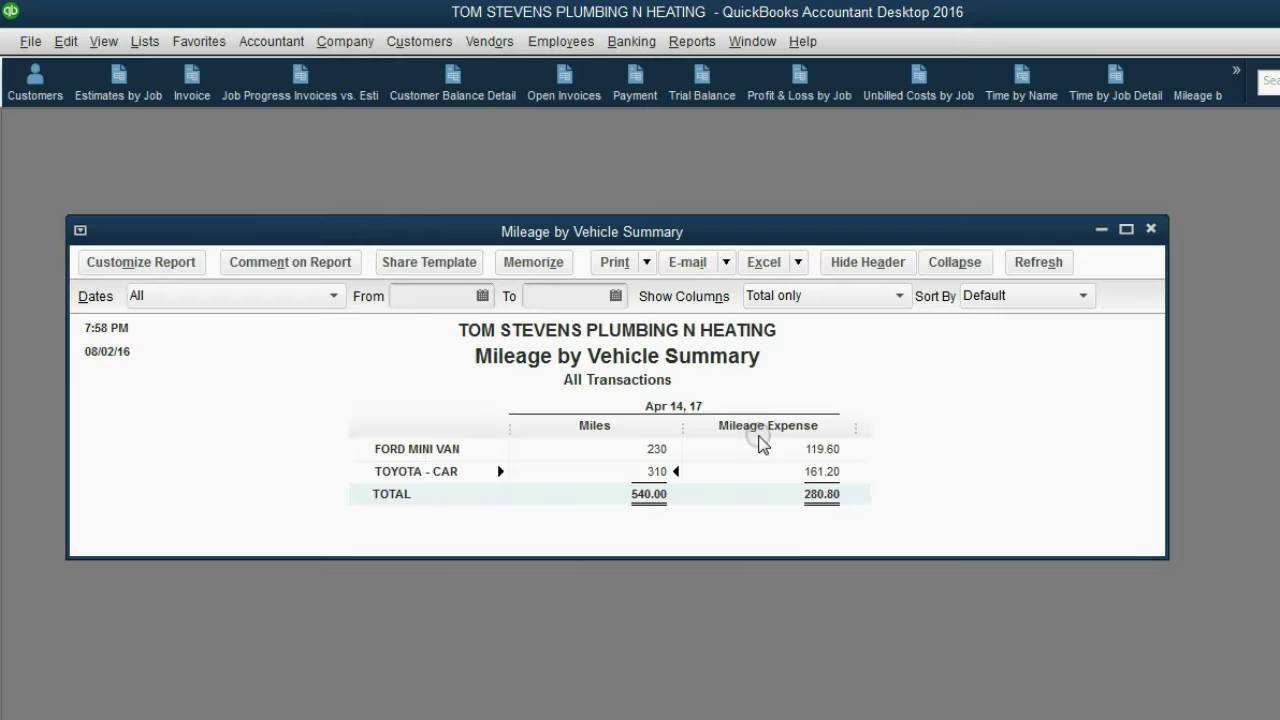
pyautogui.click(1151, 229)
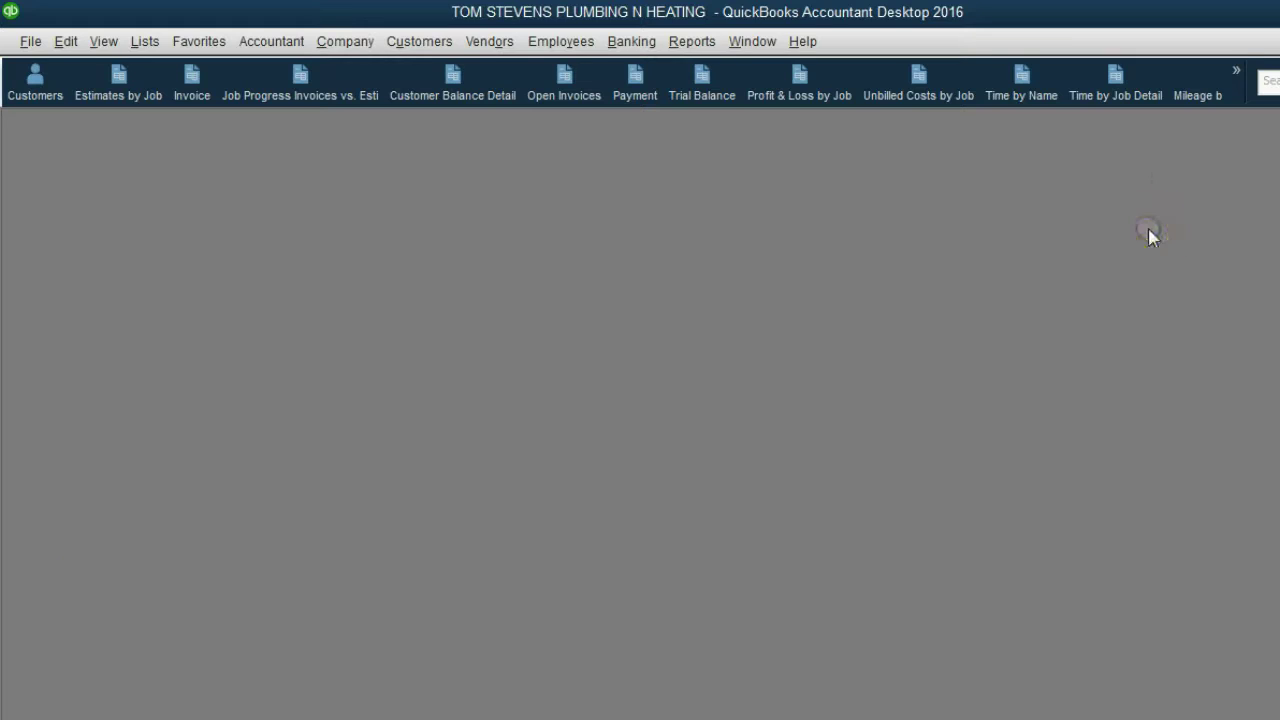
# Review the mini van trip in the Mileage by Job Detail report, check the billing task on the PowerPoint slide, and return to QuickBooks
pyautogui.click(1235, 97)
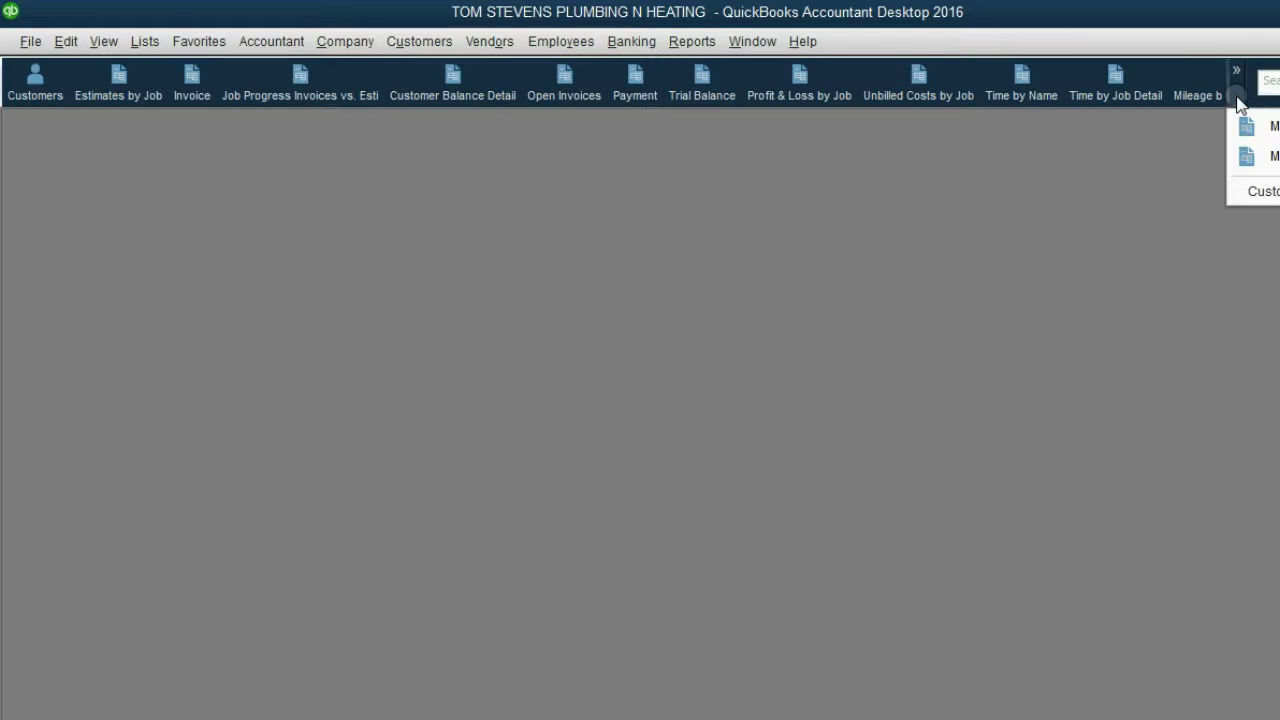
pyautogui.click(1262, 156)
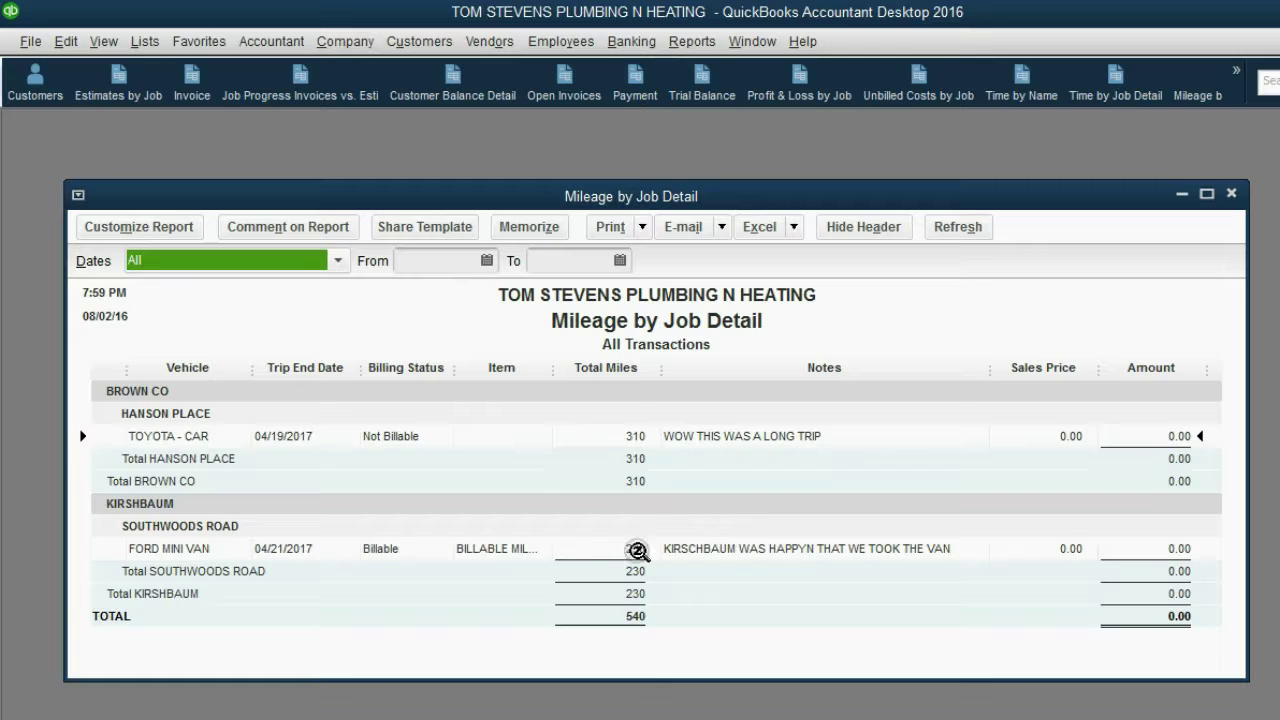
pyautogui.click(481, 550)
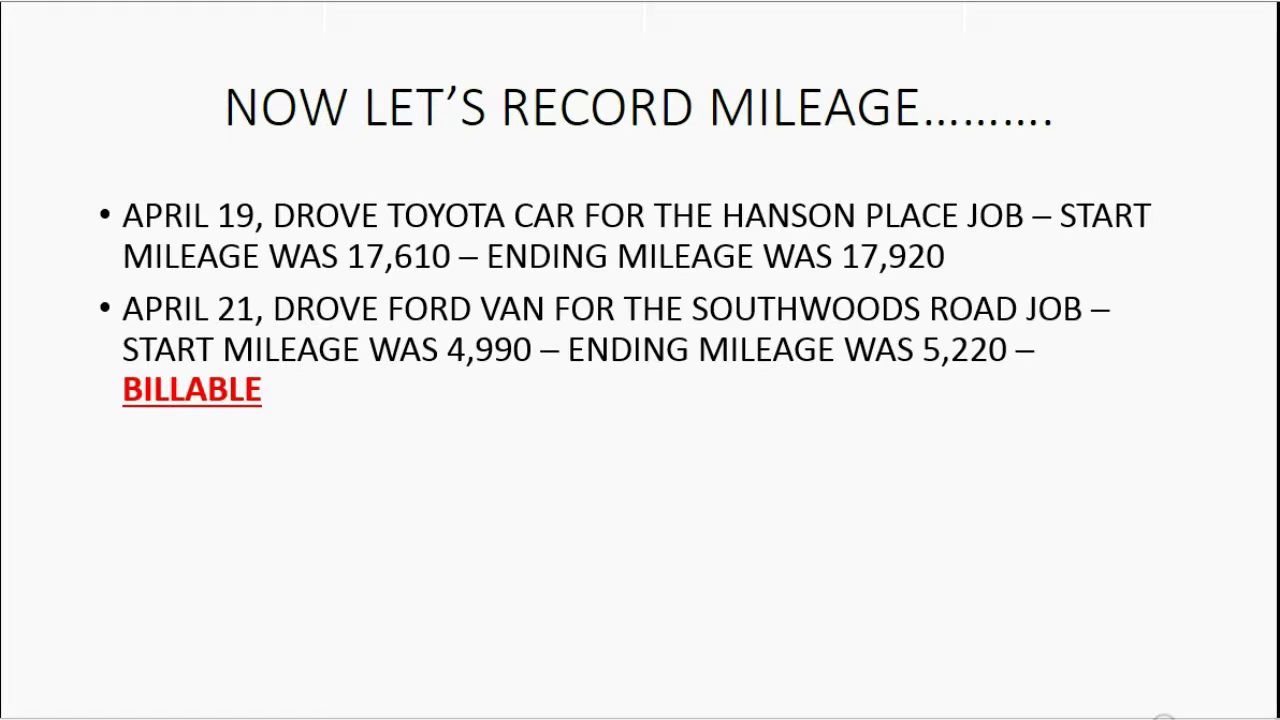
pyautogui.click(1160, 712)
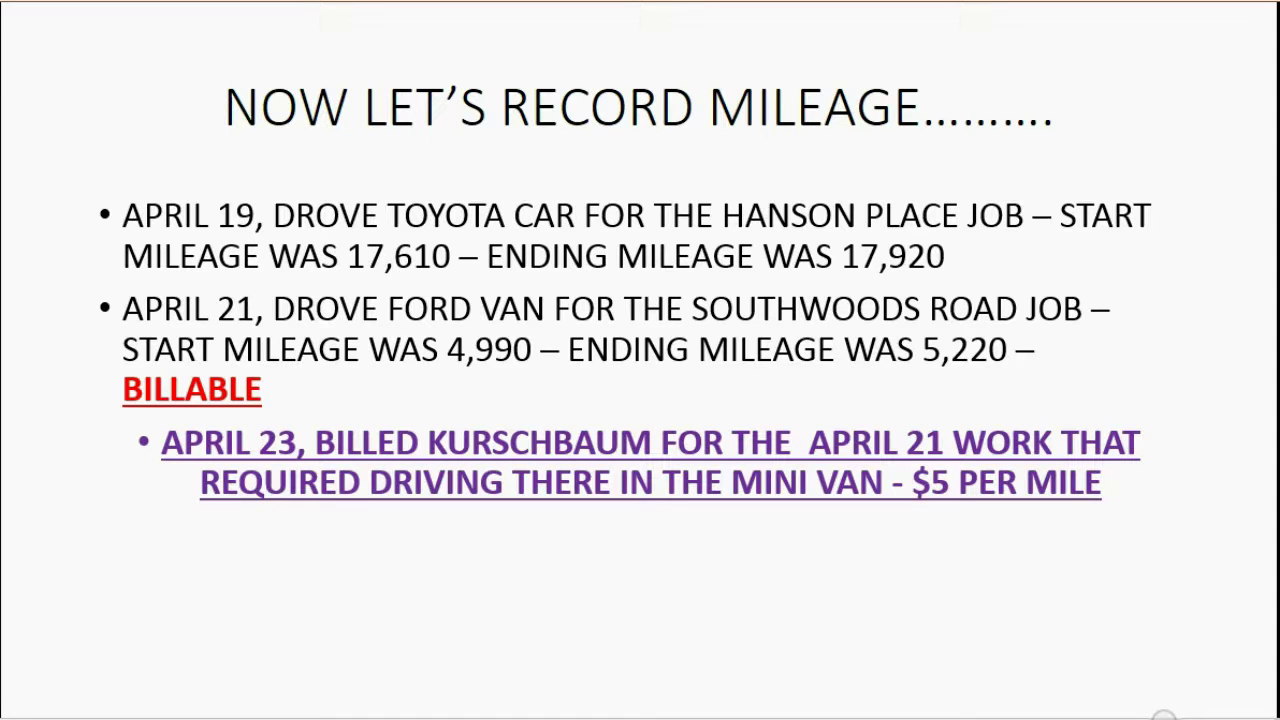
pyautogui.click(268, 452)
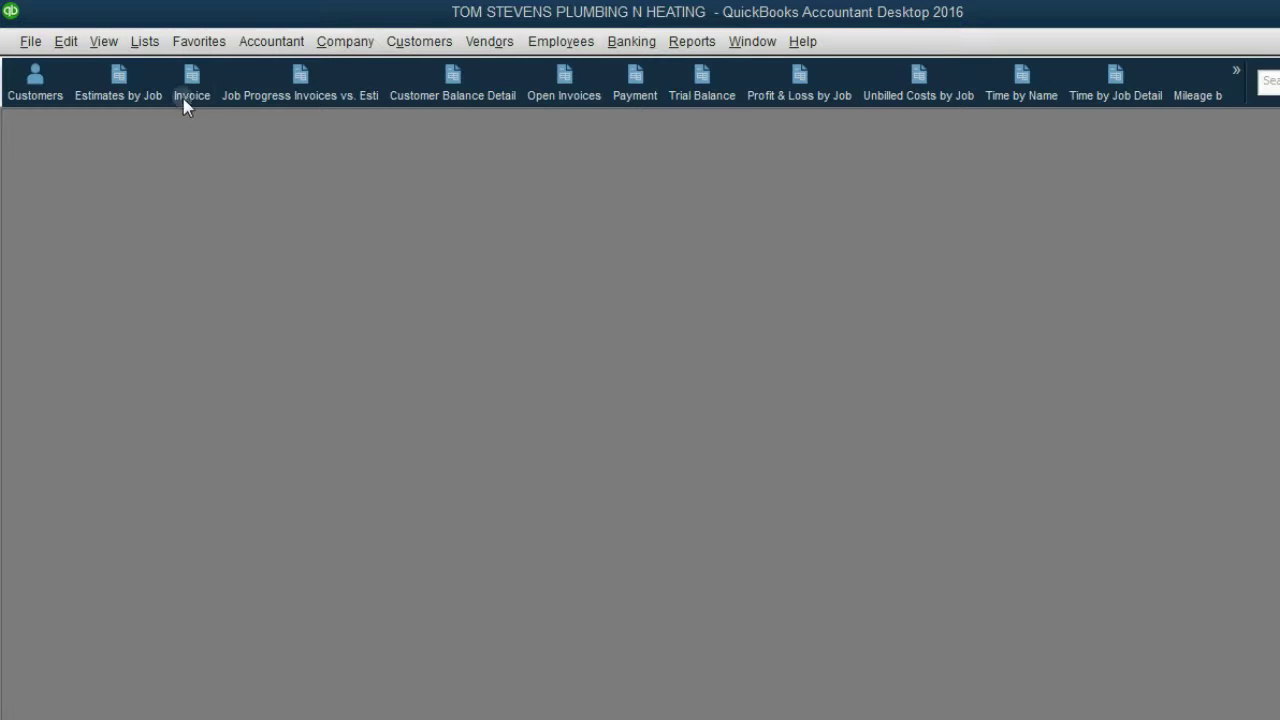
# Start a new invoice for the Southwoods Road job without applying its available estimate
pyautogui.click(185, 94)
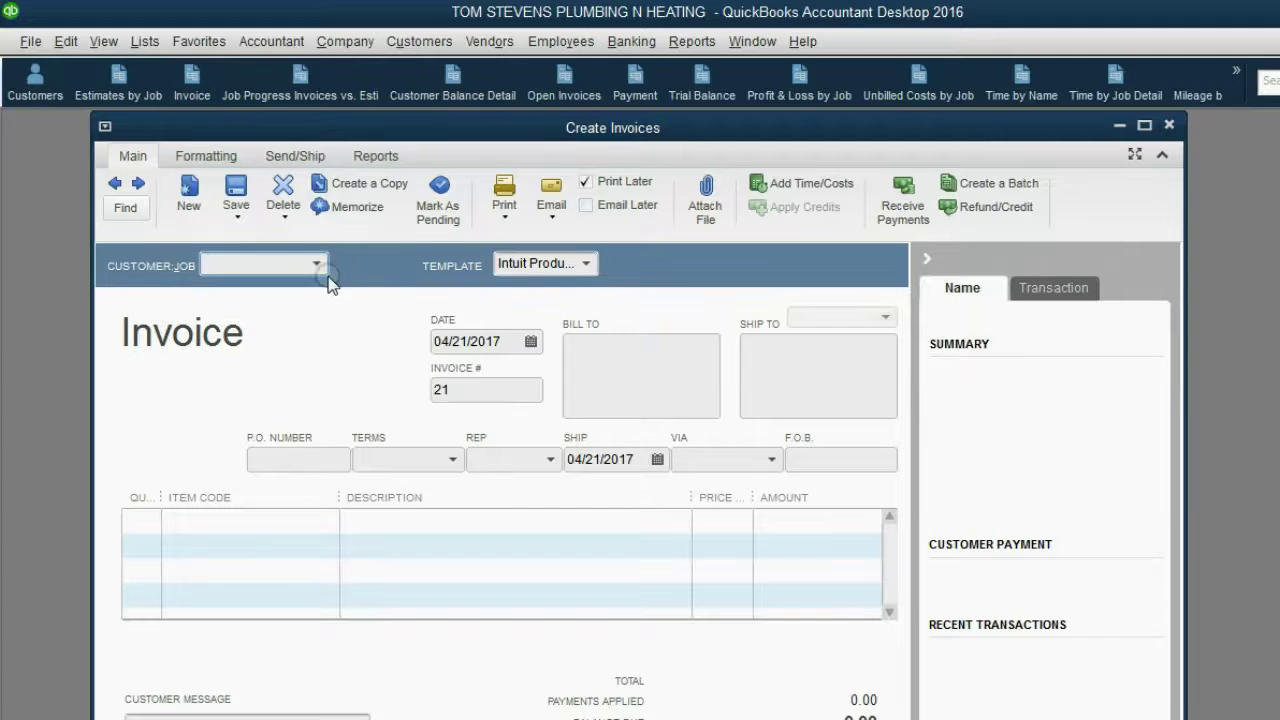
pyautogui.click(316, 265)
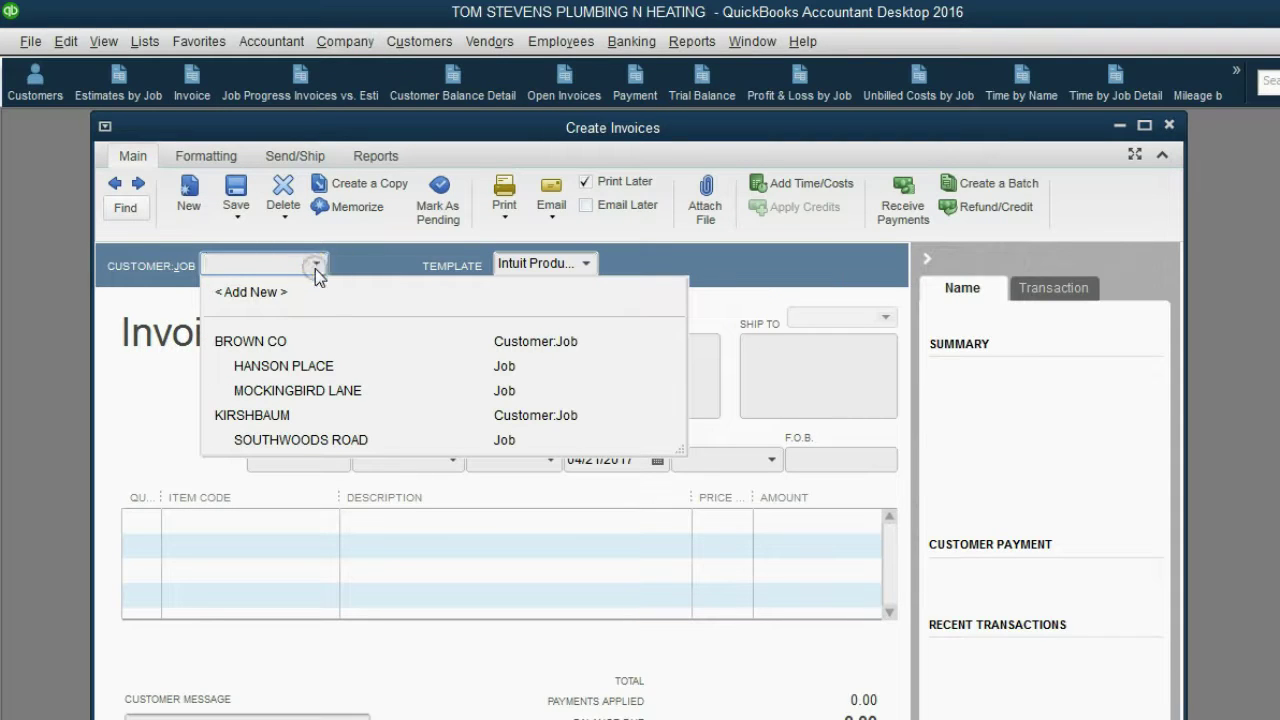
pyautogui.click(334, 438)
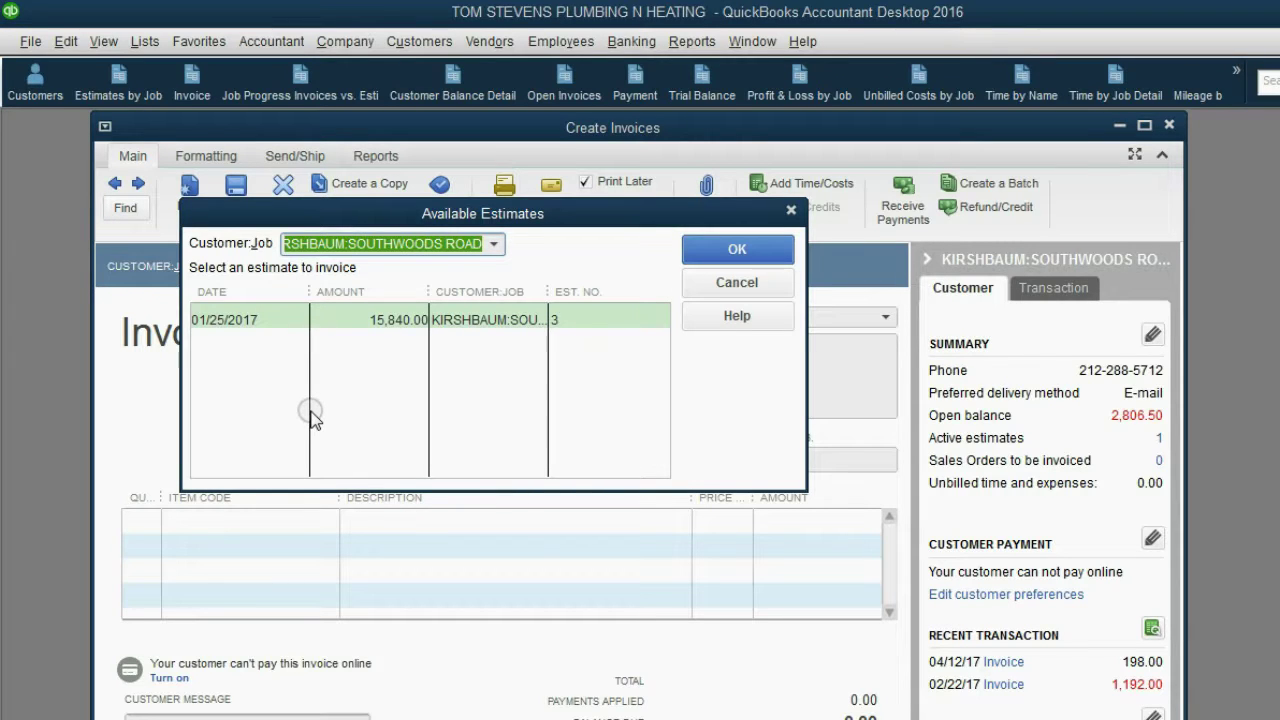
pyautogui.click(288, 311)
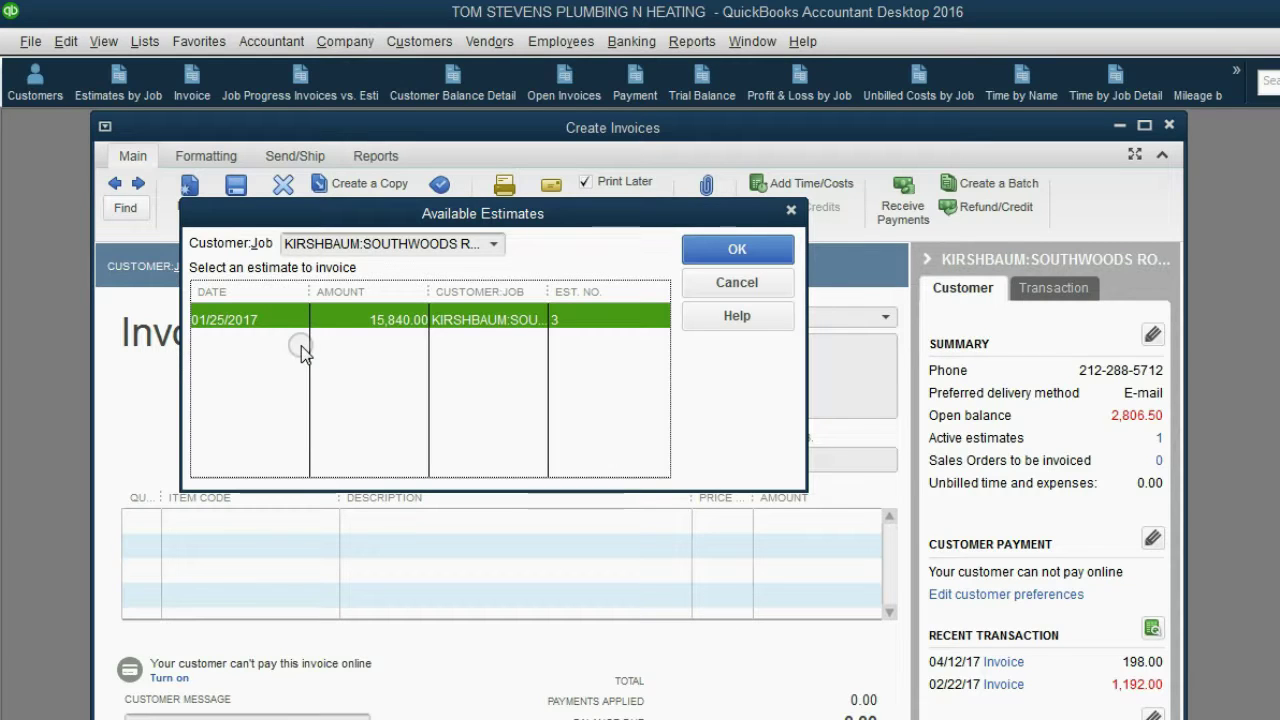
pyautogui.click(735, 283)
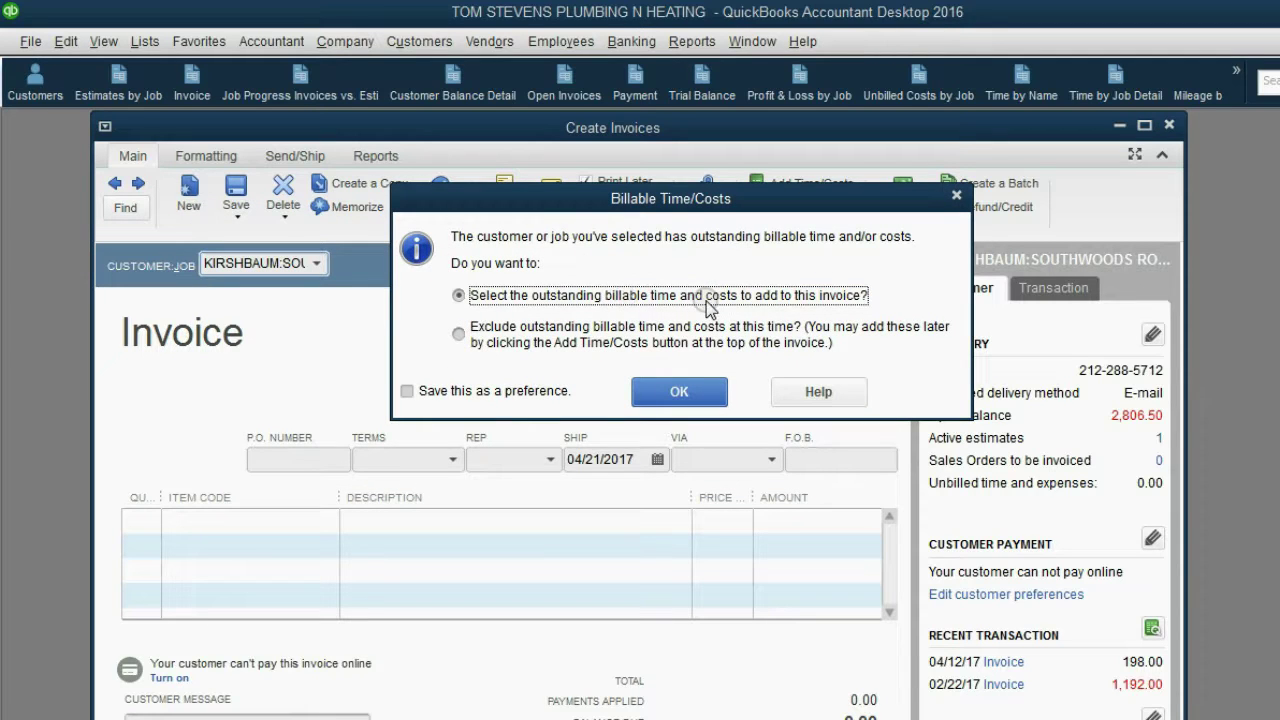
# Choose to add outstanding billable costs, and bring the 04/21/2017 mileage entry of 230 miles into the invoice
pyautogui.click(678, 390)
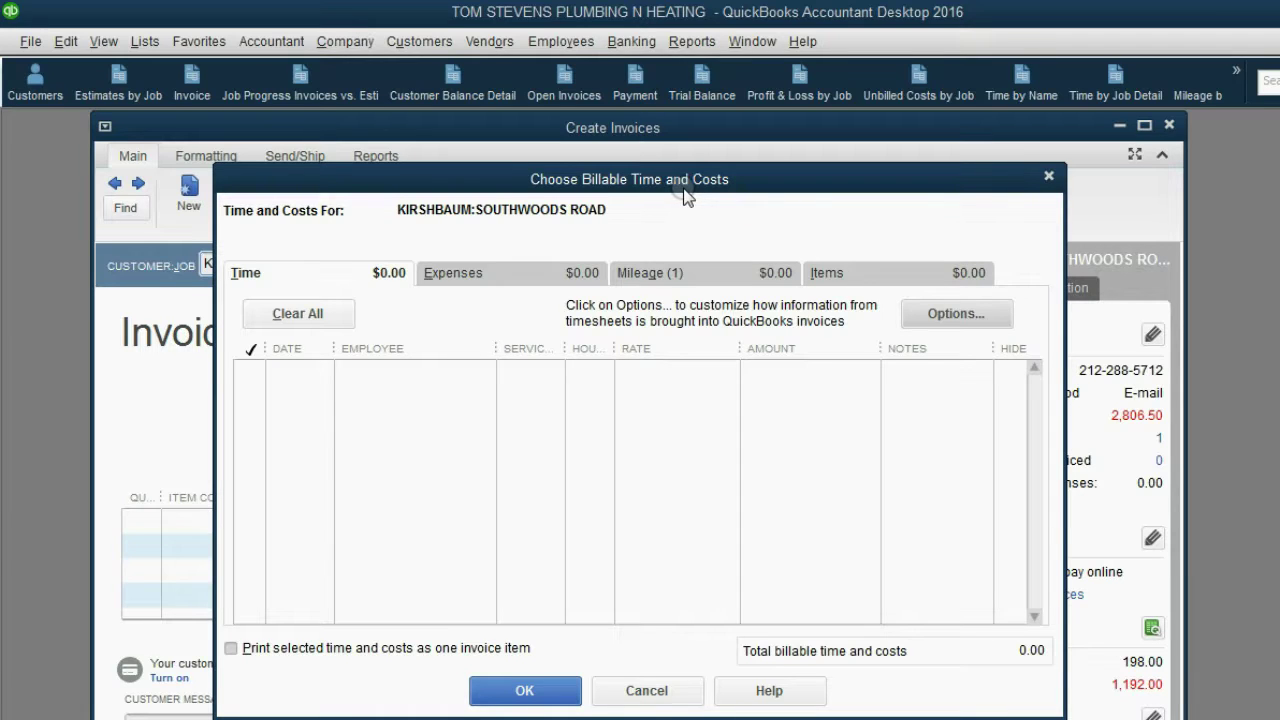
pyautogui.click(690, 278)
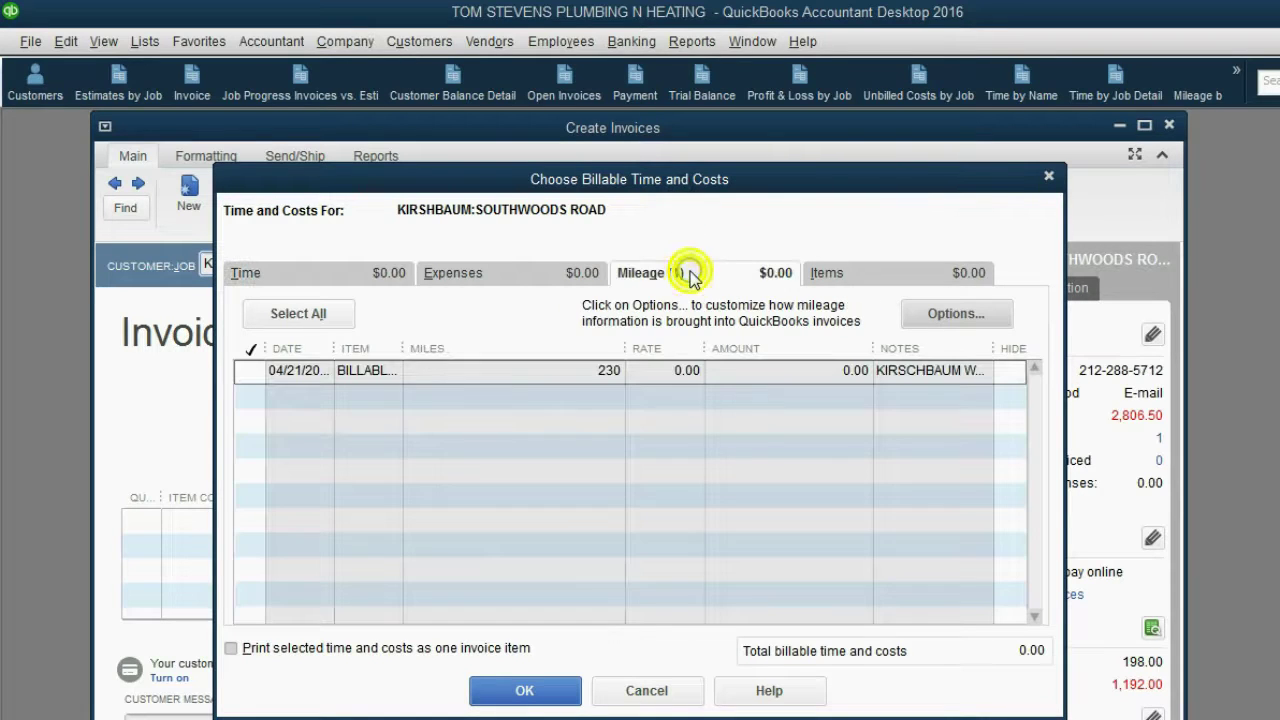
pyautogui.click(578, 371)
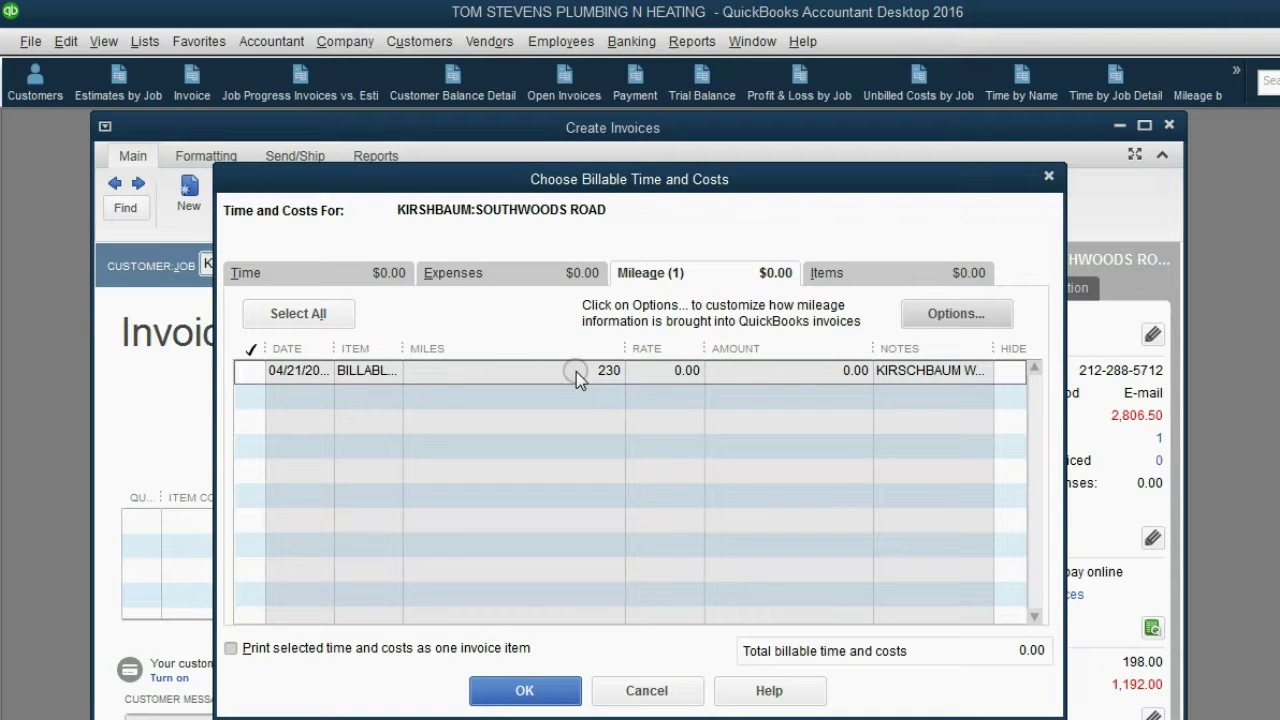
pyautogui.click(250, 371)
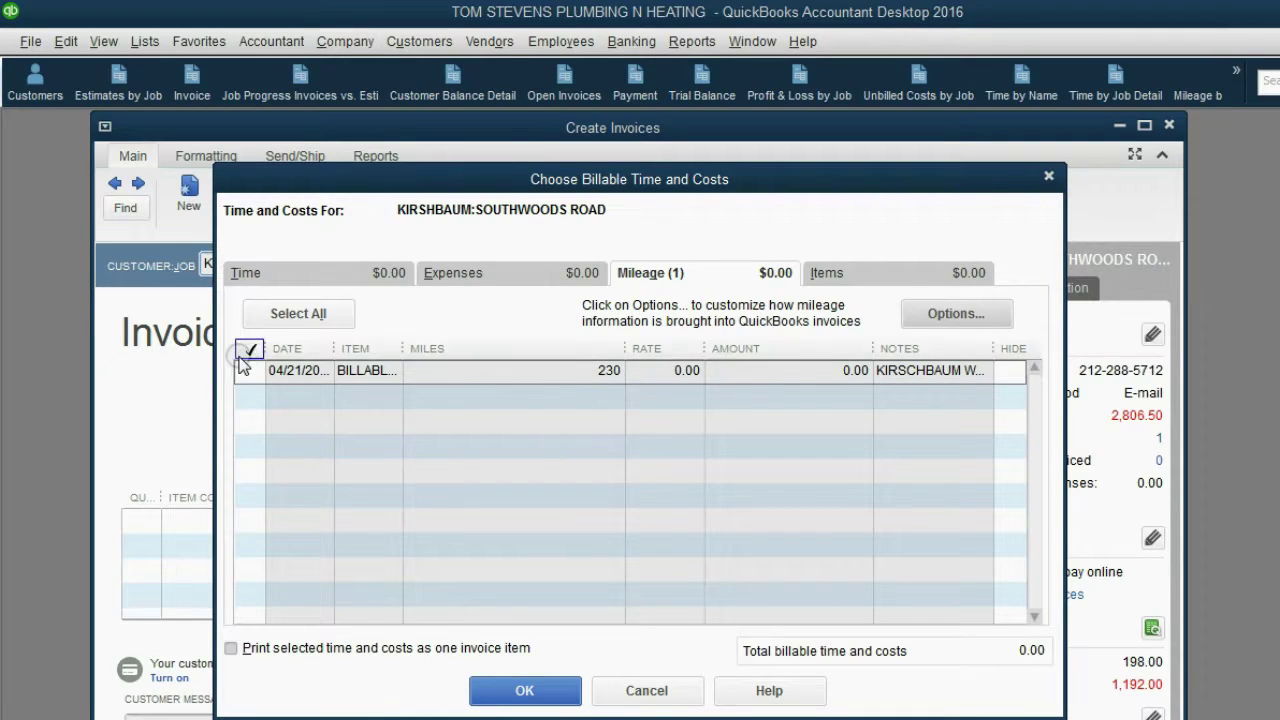
pyautogui.click(510, 688)
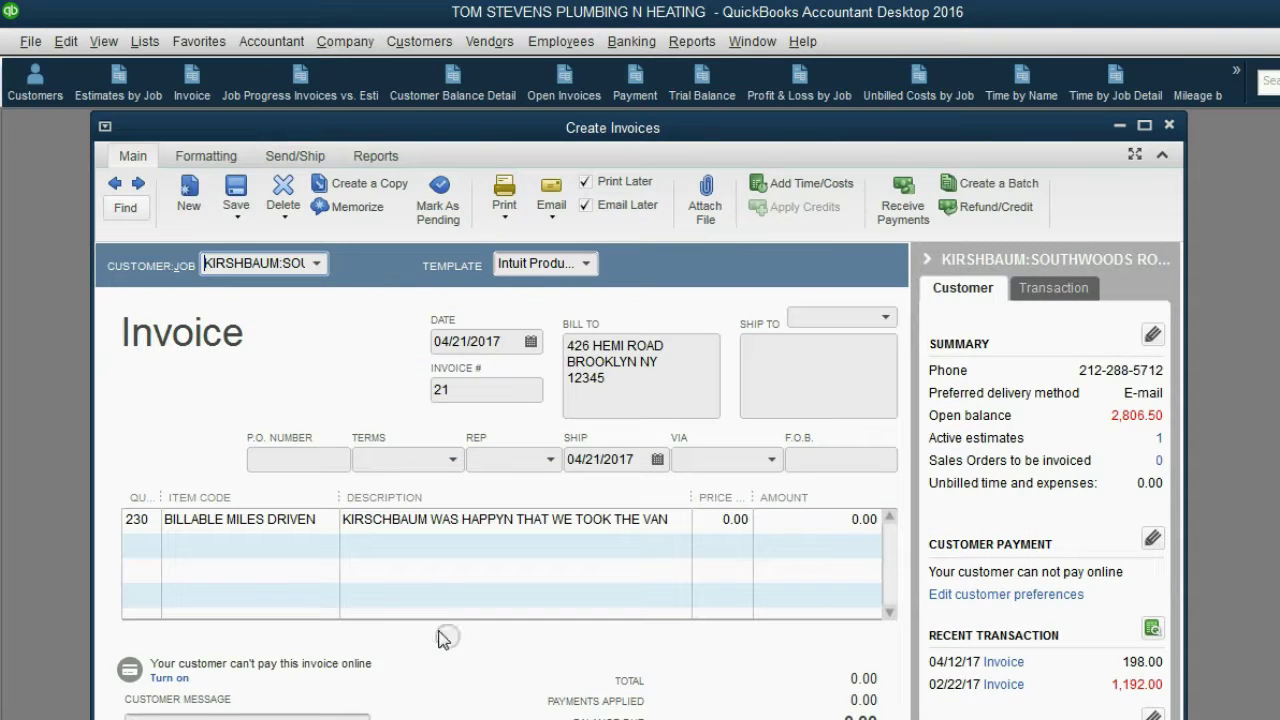
# Set the price of the BILLABLE MILES DRIVEN line to 5 per mile
pyautogui.click(137, 520)
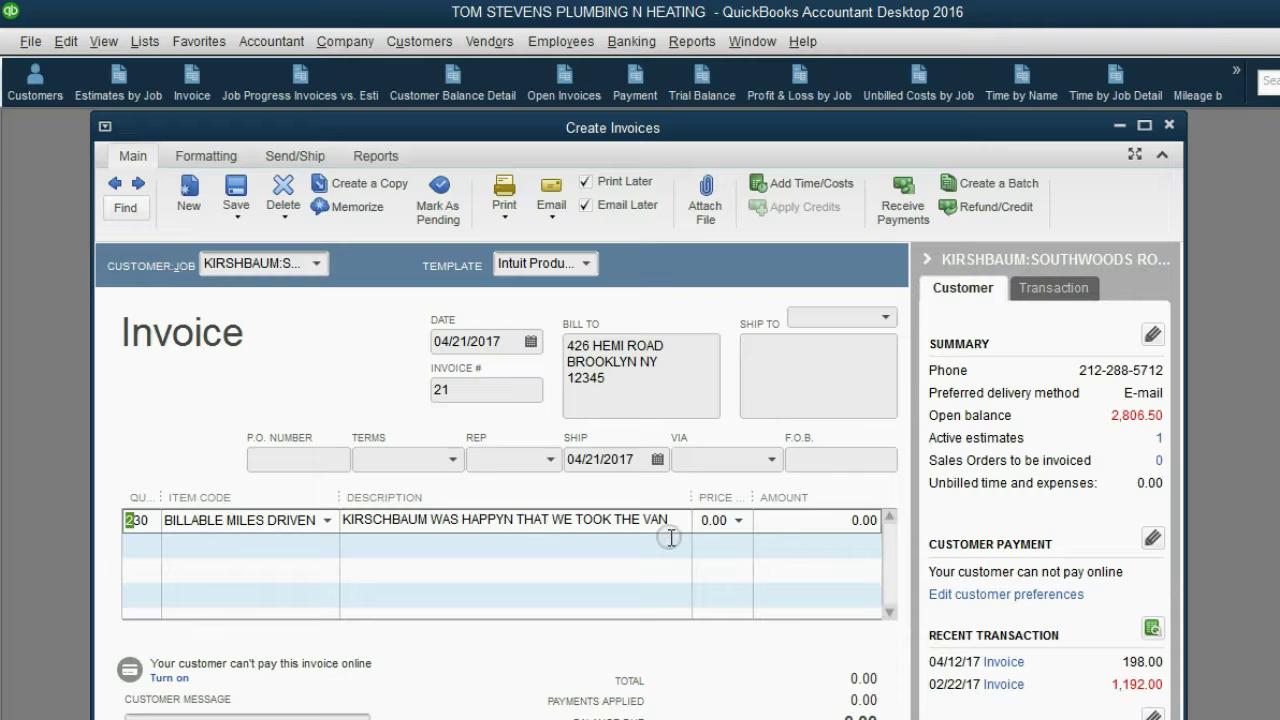
pyautogui.click(728, 520)
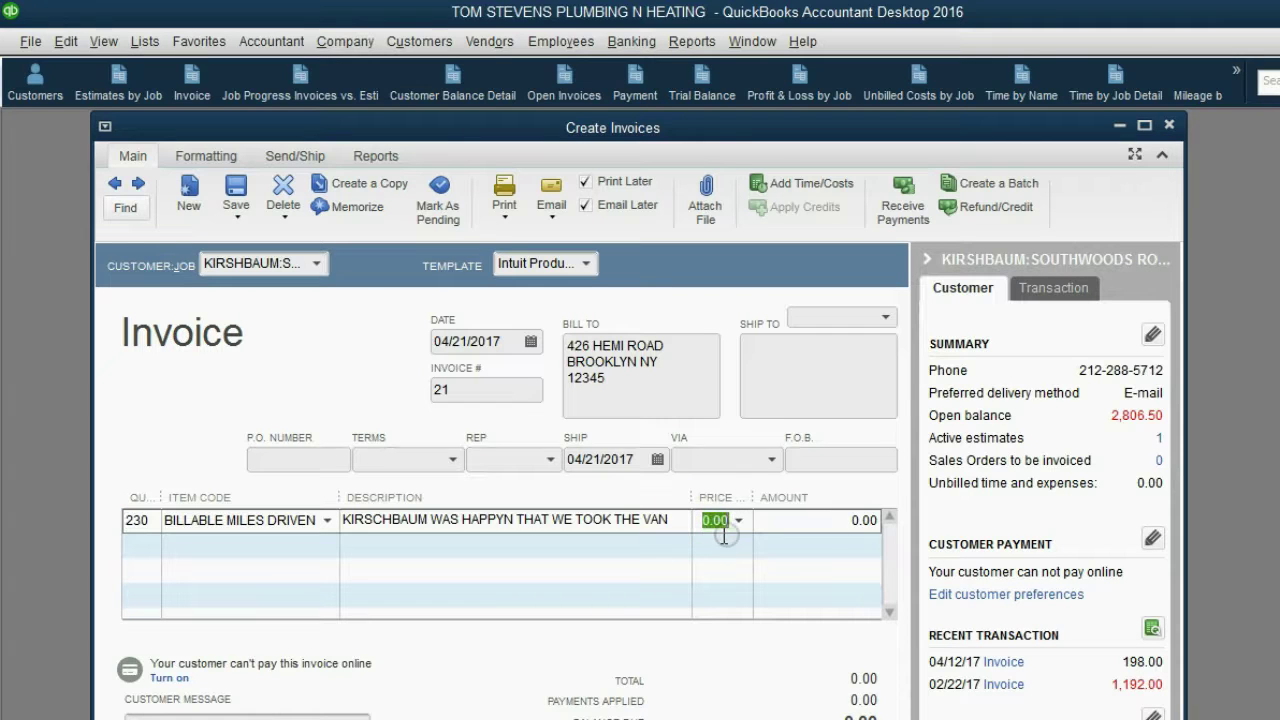
pyautogui.write('5')
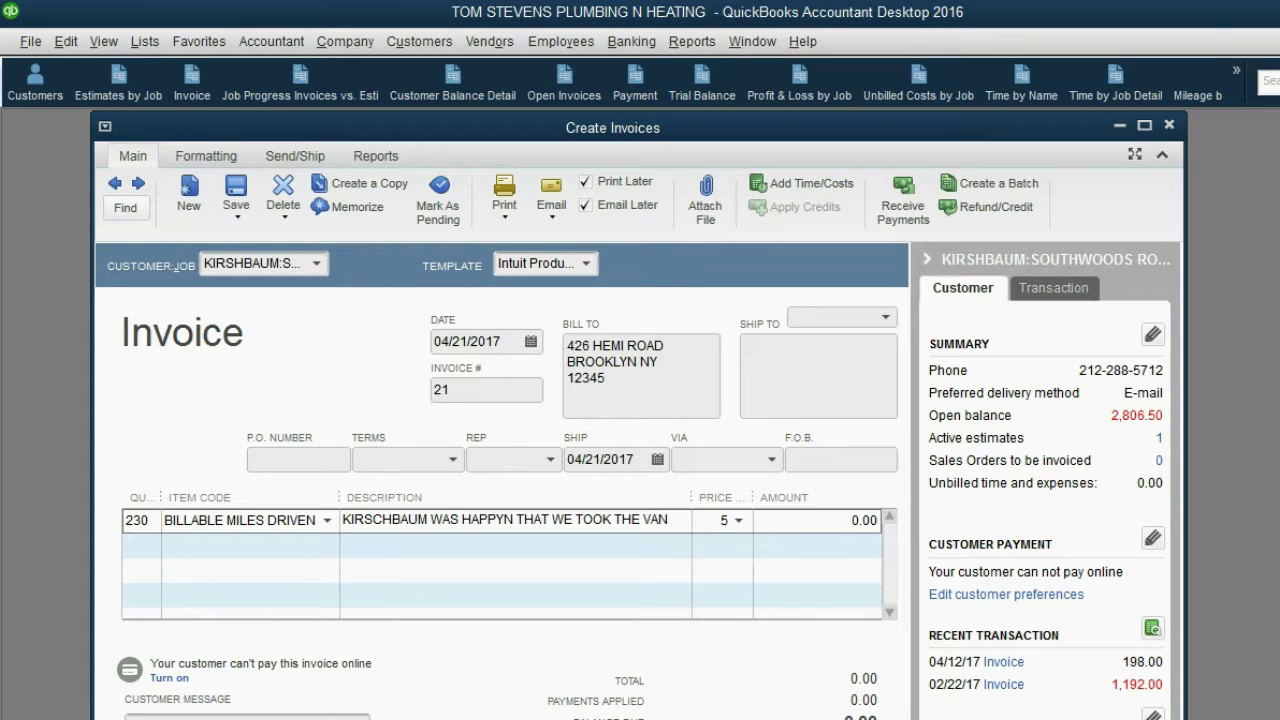
pyautogui.press('Tab')
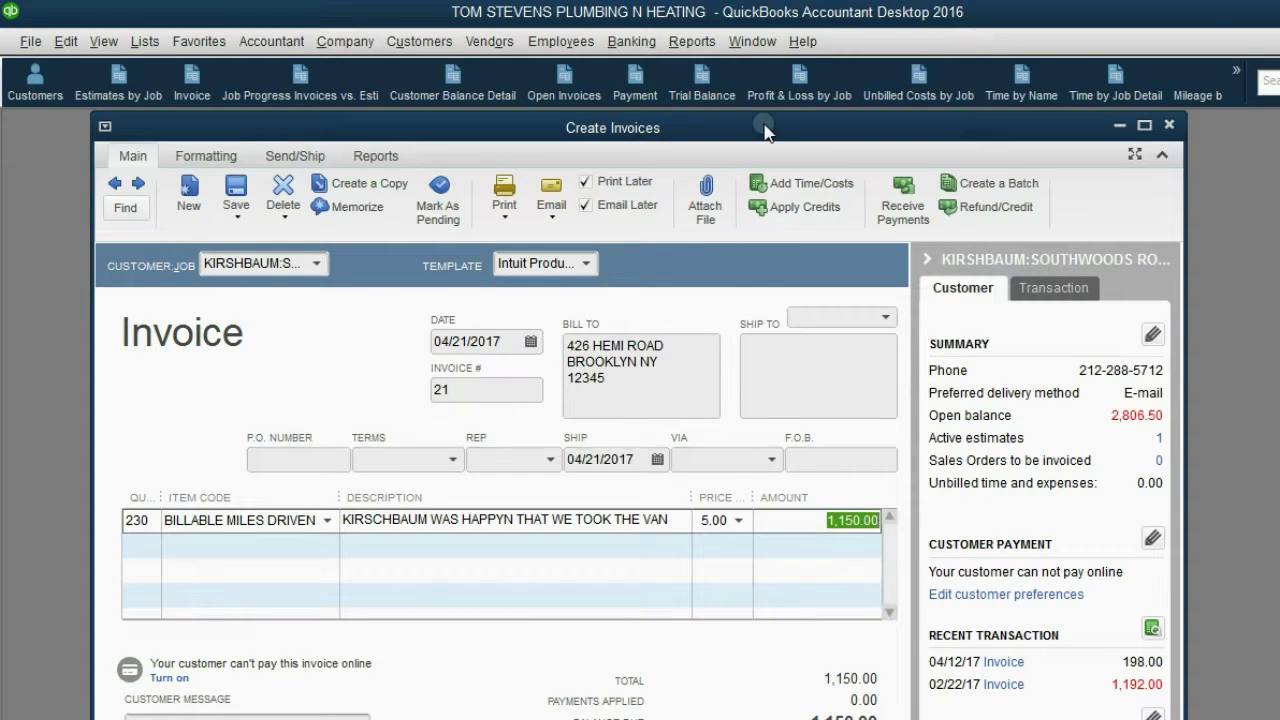
# Dismiss the request for missing email addresses when saving the invoice, and turn off Email Later for it
pyautogui.moveTo(763, 127); pyautogui.dragTo(800, 122)
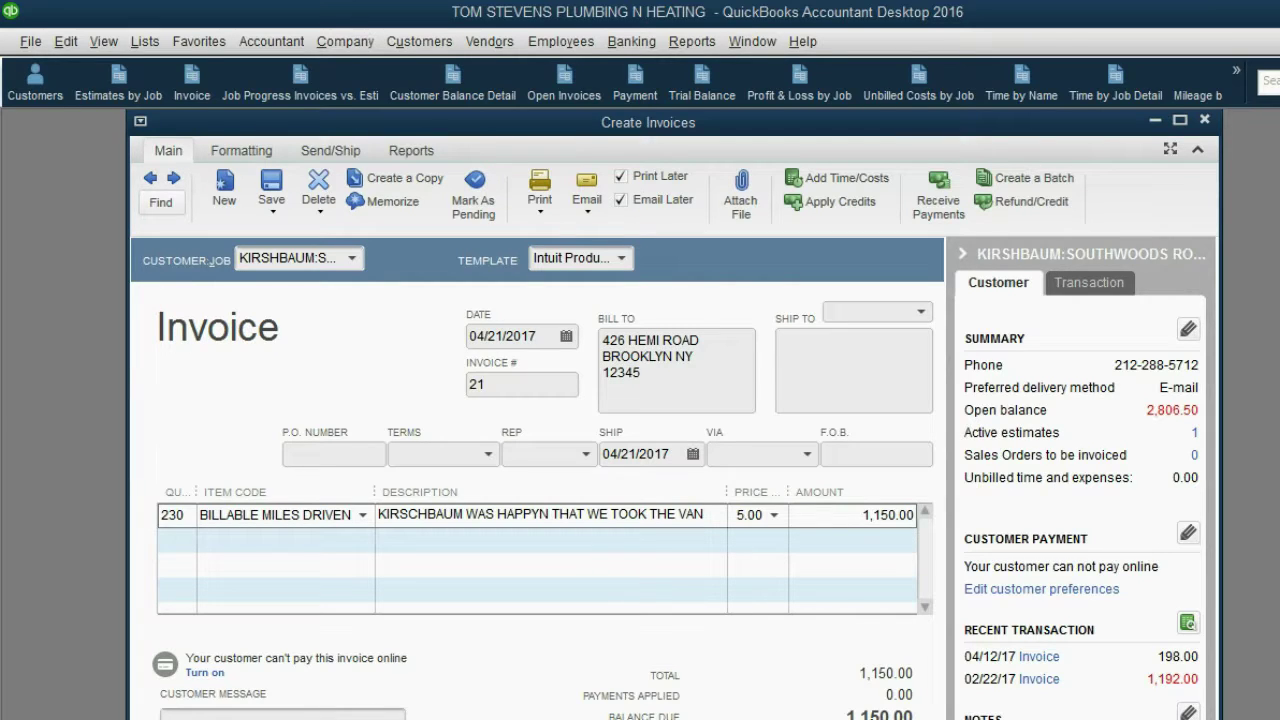
pyautogui.hotkey('ctrl', 's')
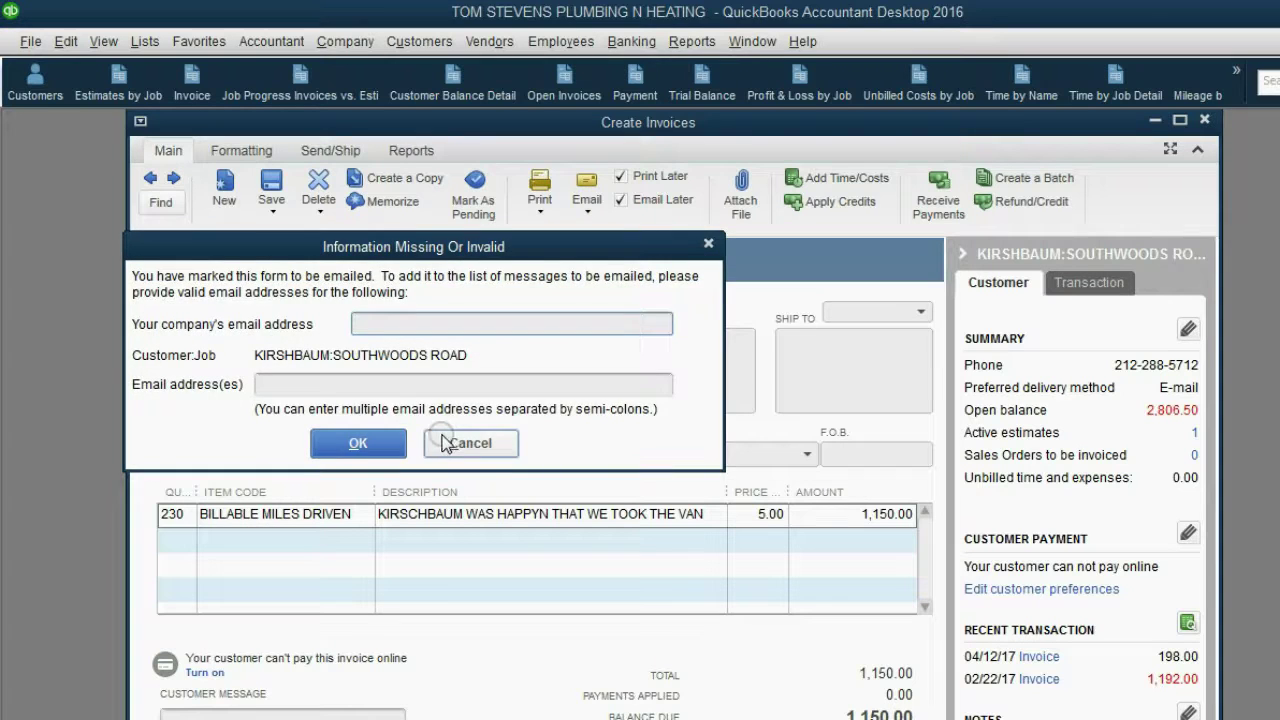
pyautogui.click(446, 443)
pyautogui.click(621, 199)
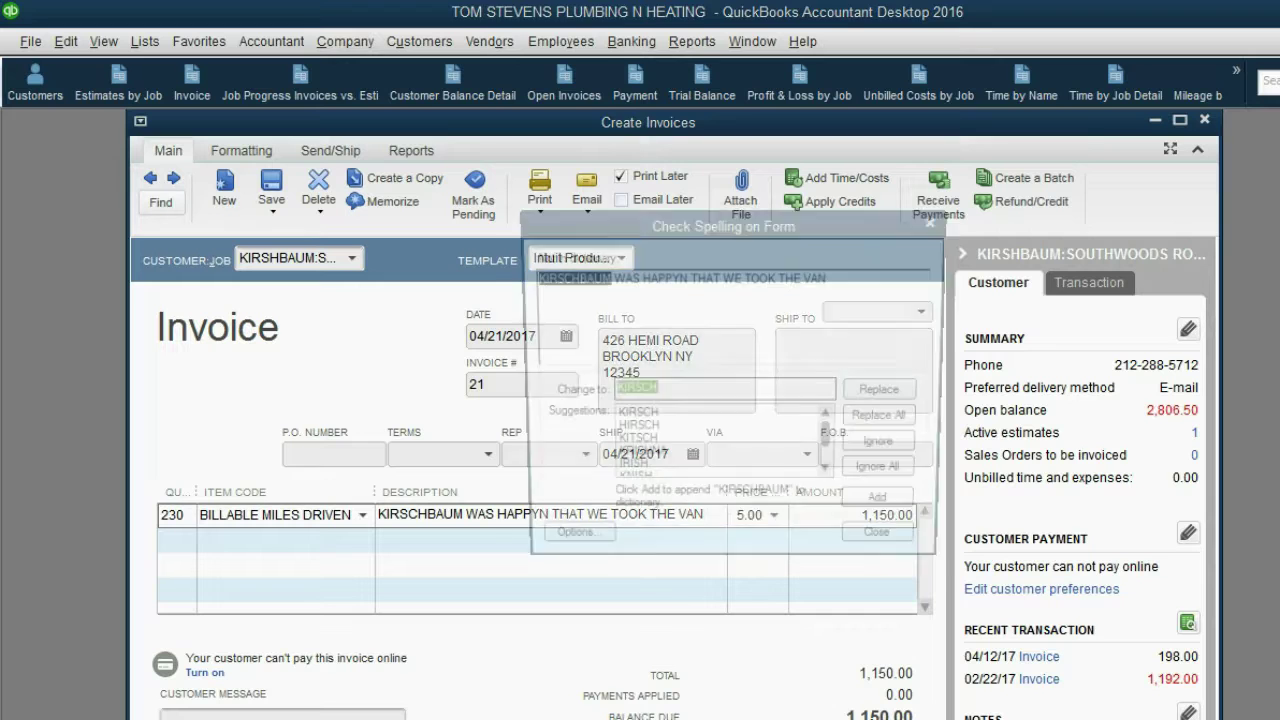
# Save the invoice, ignoring all flagged spellings in the description and declining to apply the customer's available credits
pyautogui.click(884, 476)
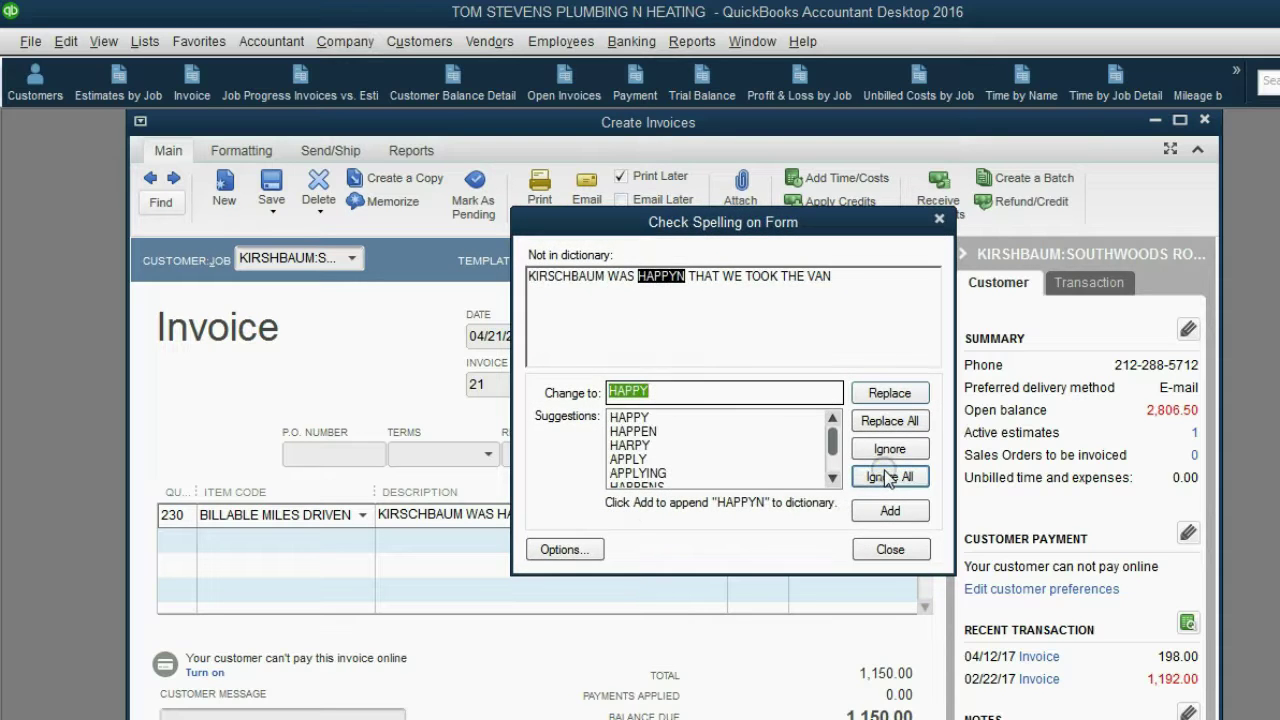
pyautogui.click(884, 482)
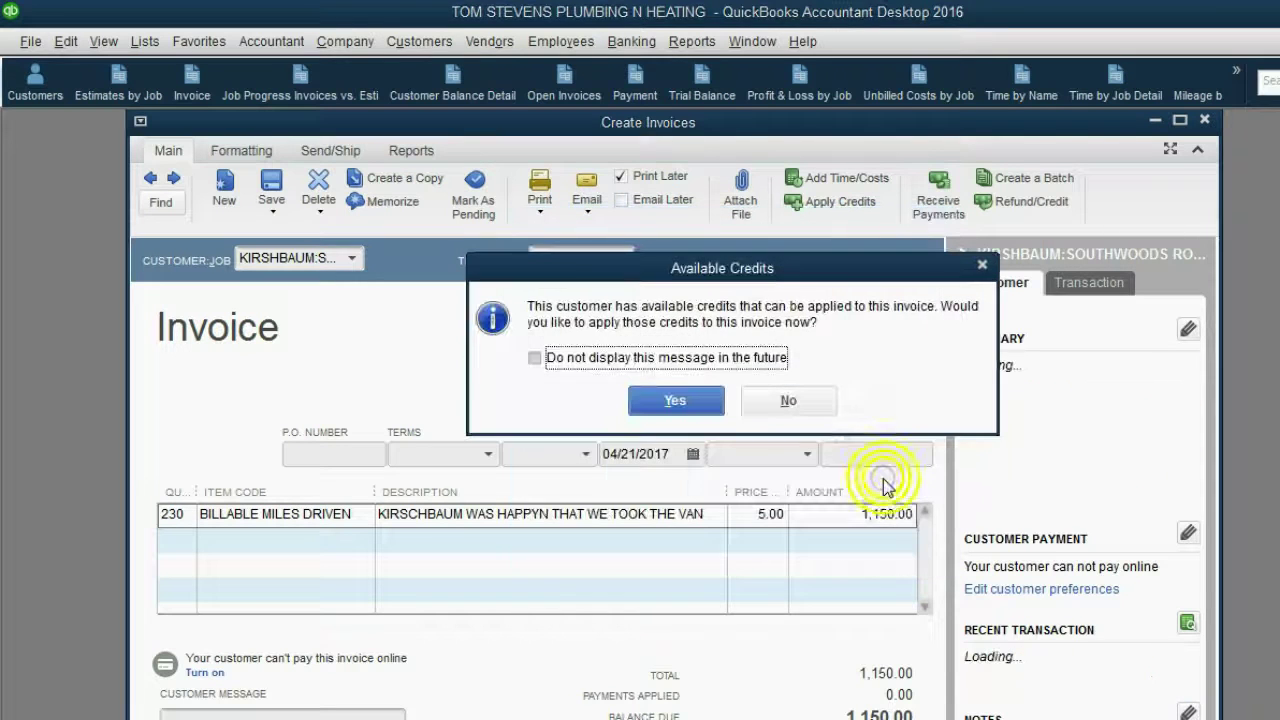
pyautogui.click(796, 398)
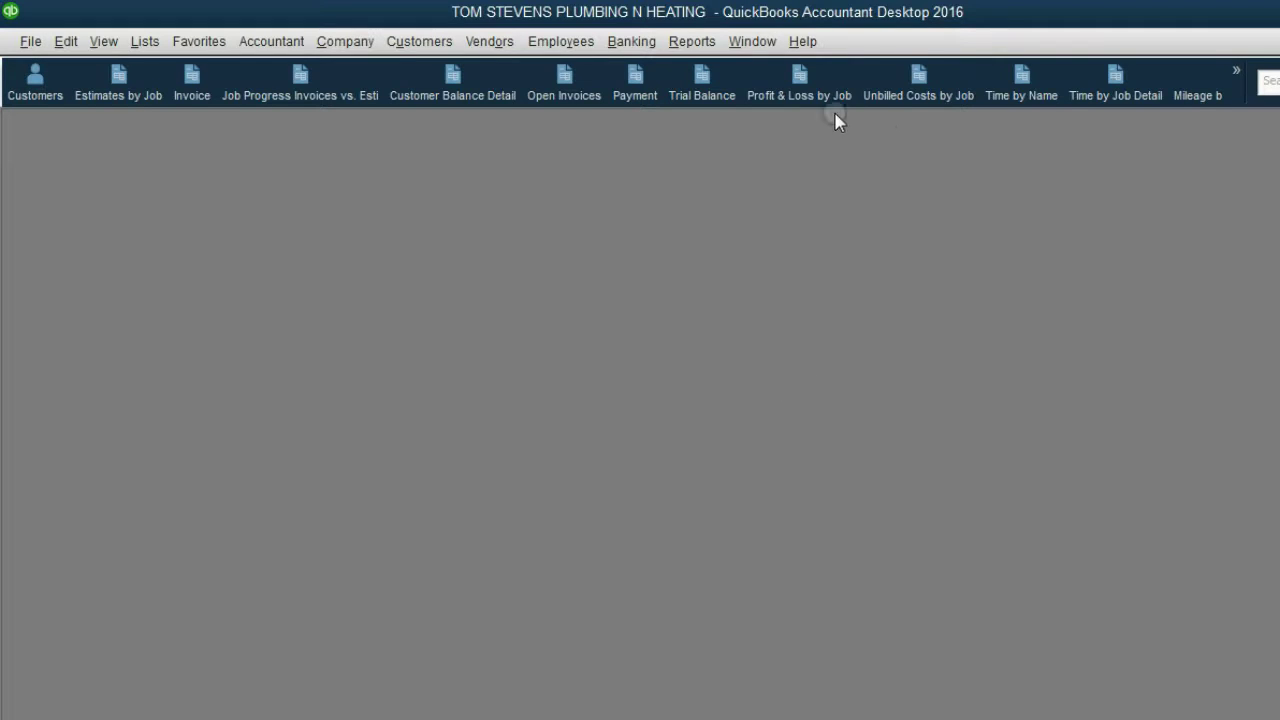
# Open the Profit & Loss by Job report and check the income from billed miles for the Southwoods Road job
pyautogui.click(803, 98)
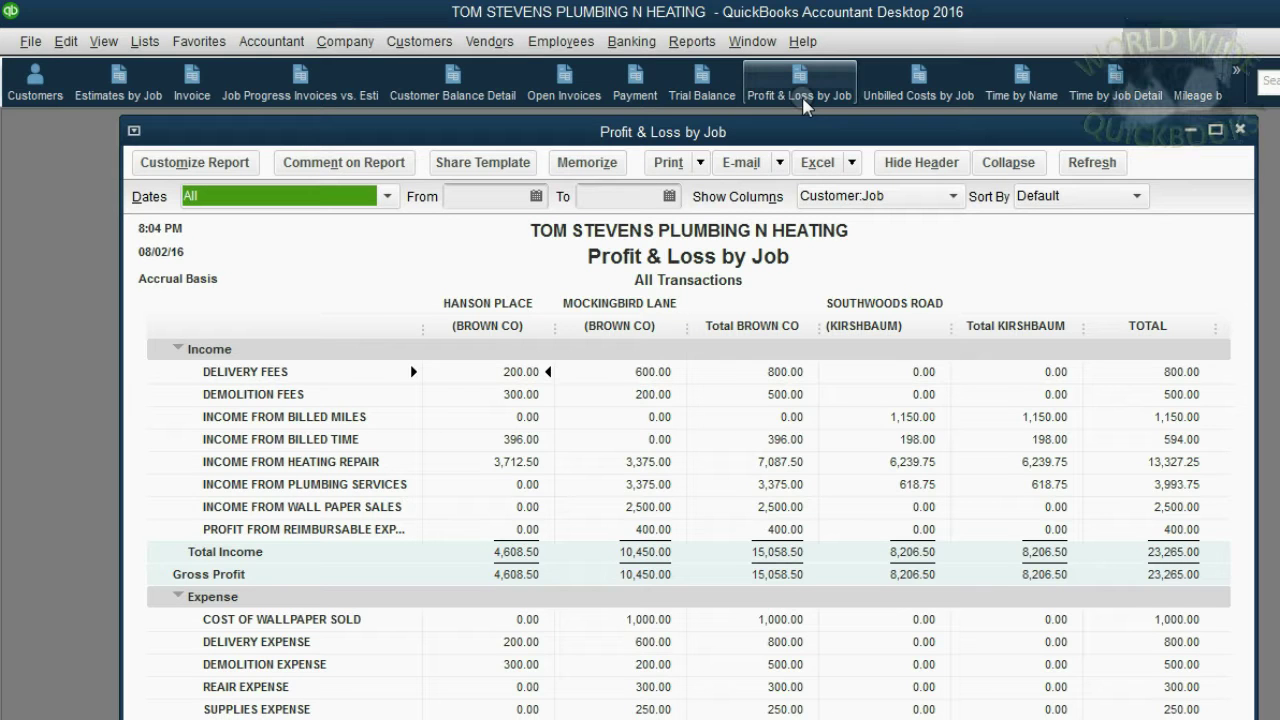
pyautogui.click(905, 306)
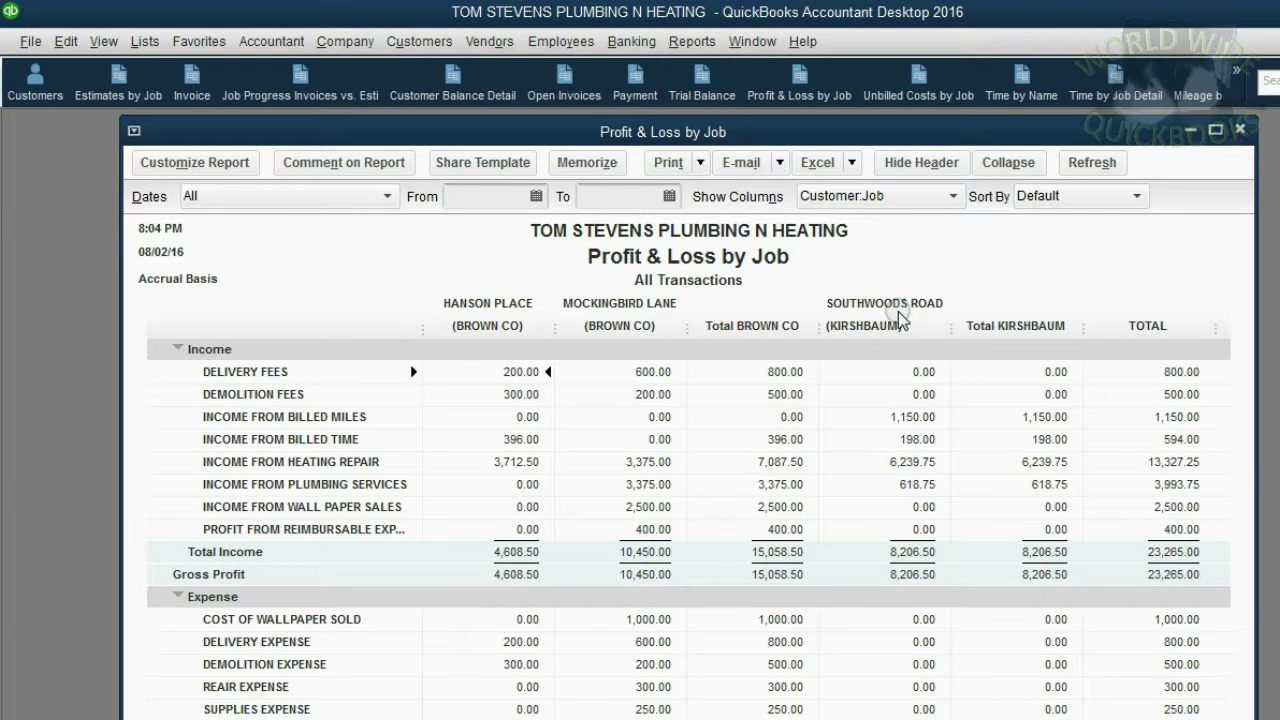
pyautogui.click(330, 420)
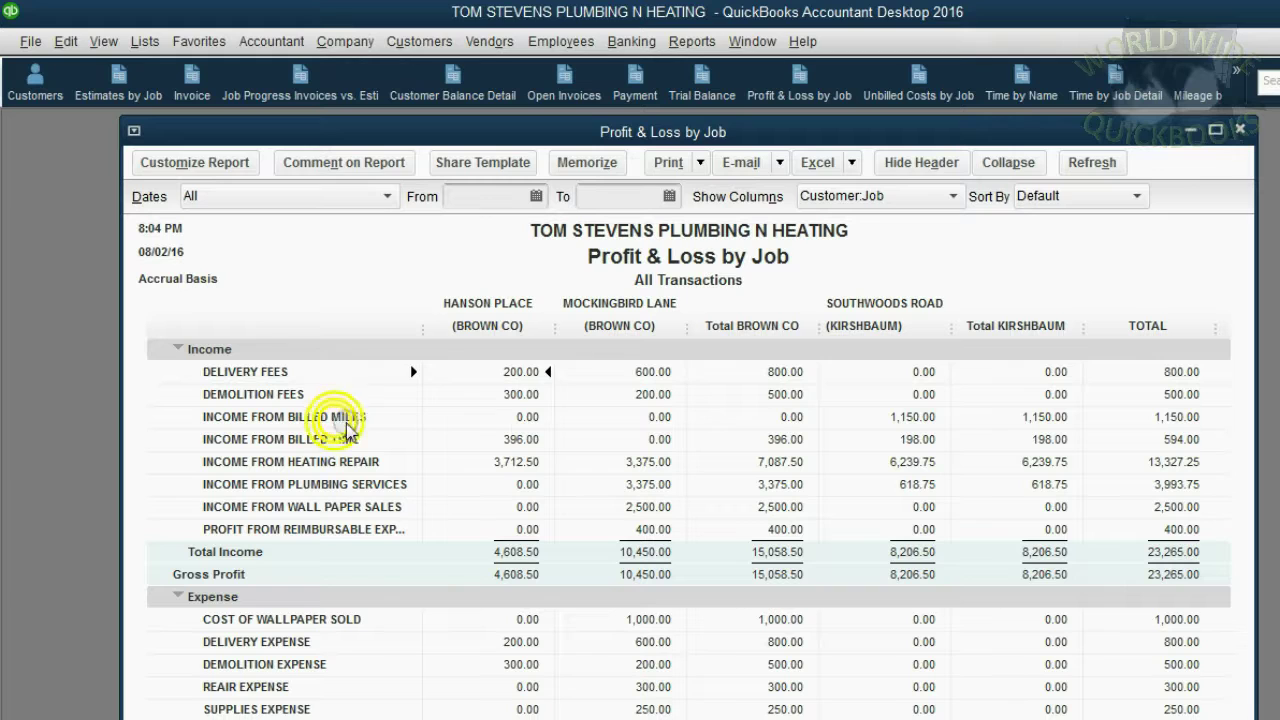
pyautogui.click(907, 418)
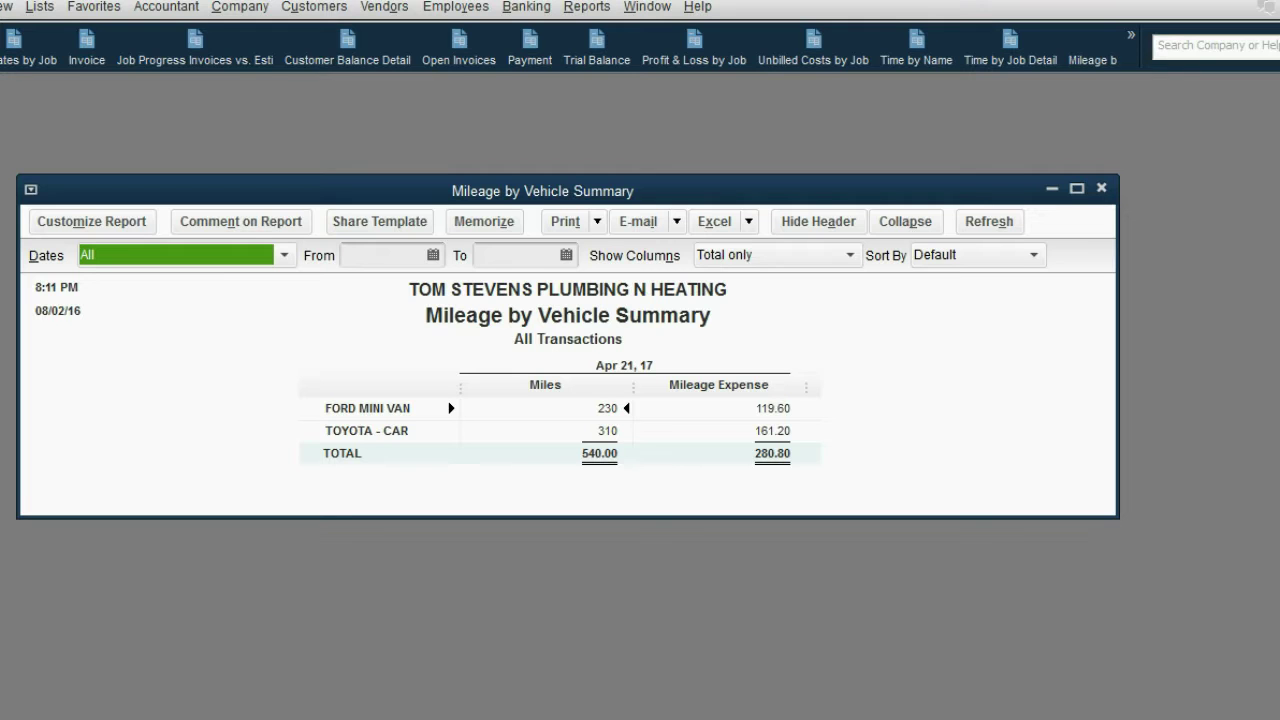
# Compare the mileage expense of the Ford mini van and the Toyota car in the Mileage by Vehicle Summary report
pyautogui.click(773, 408)
pyautogui.click(778, 432)
pyautogui.click(770, 410)
pyautogui.click(770, 430)
pyautogui.click(775, 410)
pyautogui.click(772, 431)
pyautogui.click(775, 409)
pyautogui.click(779, 431)
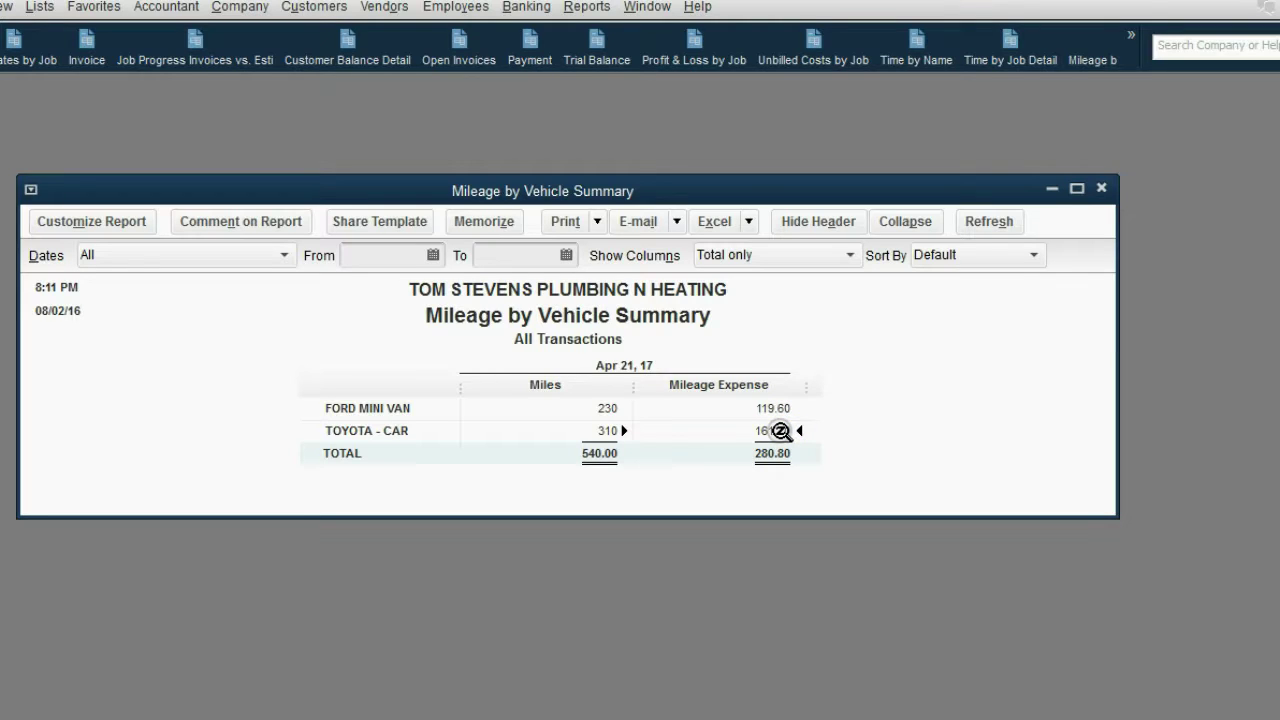